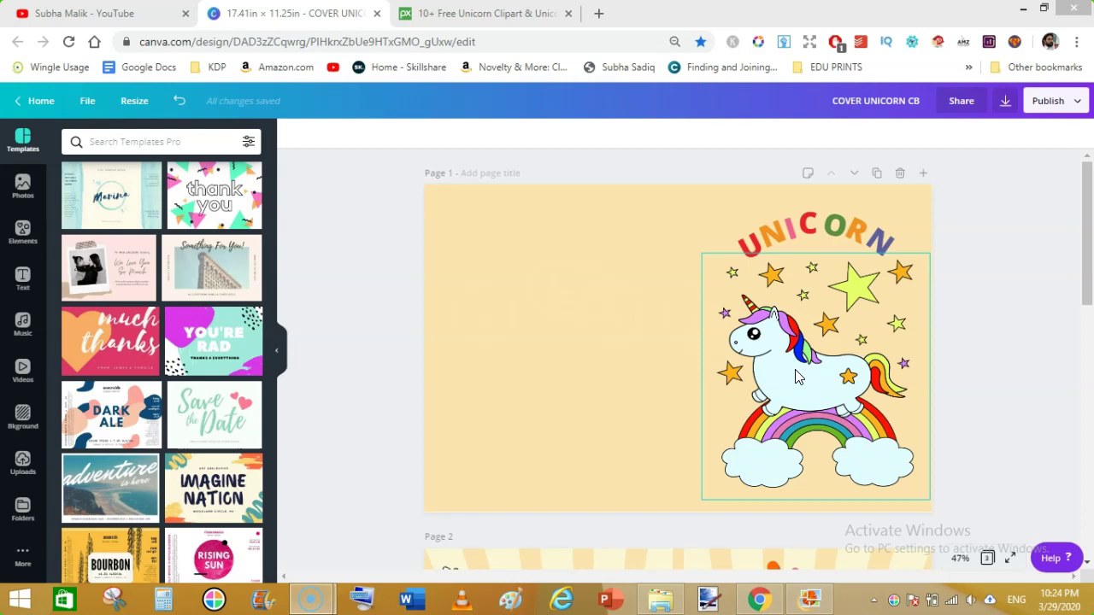
Preview the black-and-white unicorn coloring page and its two colored versions from the Unicorns folder in Photo Gallery.
{"action": "left_click", "coordinate": [660, 599]}
{"action": "right_click", "coordinate": [244, 205]}
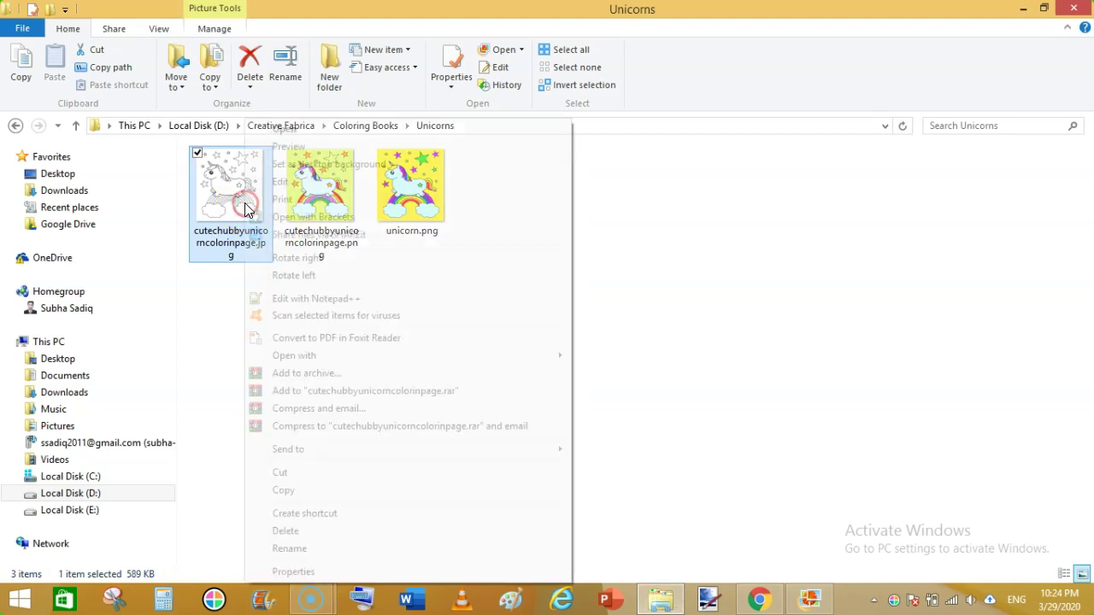
{"action": "left_click", "coordinate": [311, 147]}
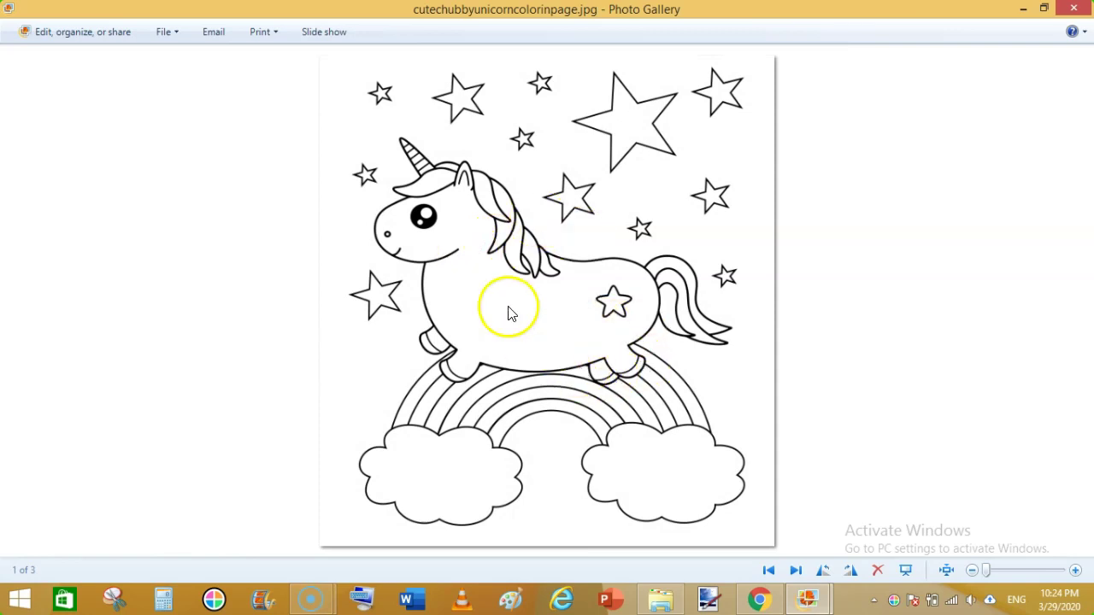
{"action": "left_click", "coordinate": [796, 571]}
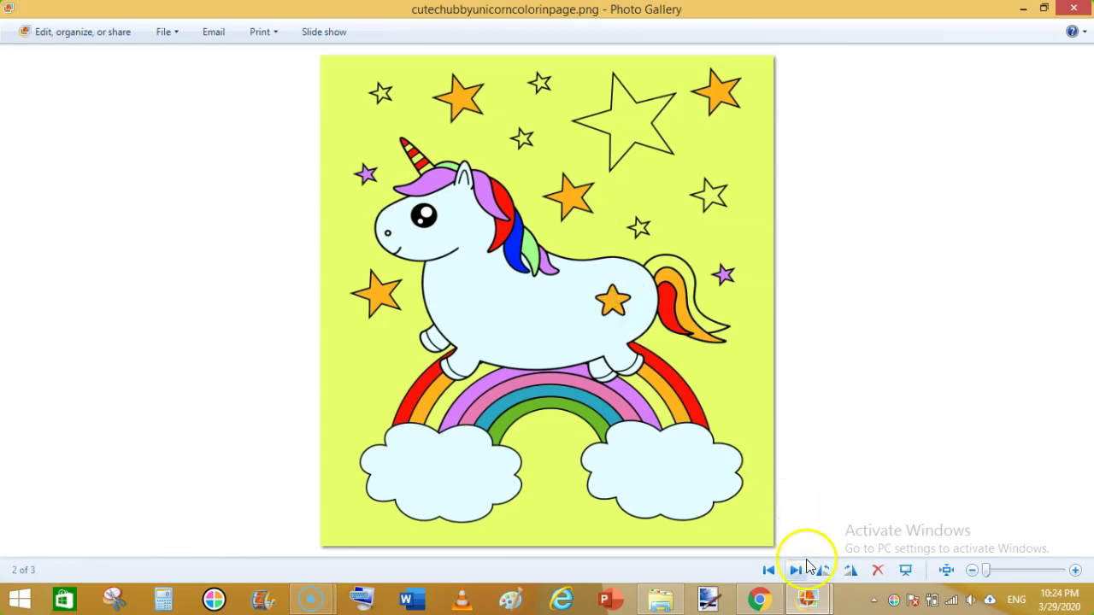
{"action": "left_click", "coordinate": [796, 571]}
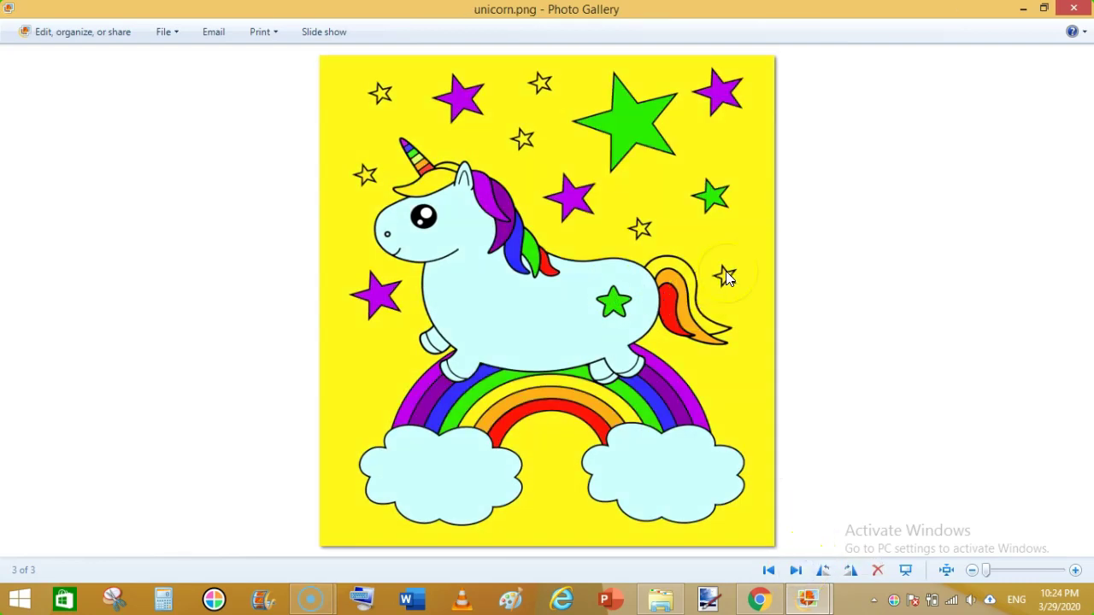
{"action": "left_click", "coordinate": [1025, 10]}
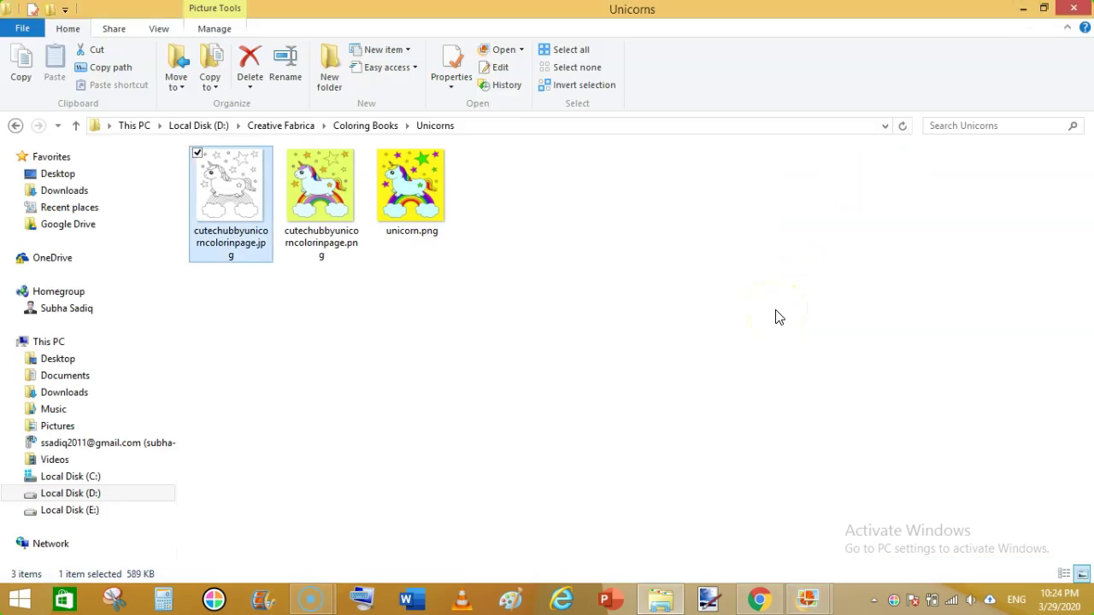
Switch to Chrome and look through the uploaded videos on the YouTube channel page.
{"action": "left_click", "coordinate": [759, 601]}
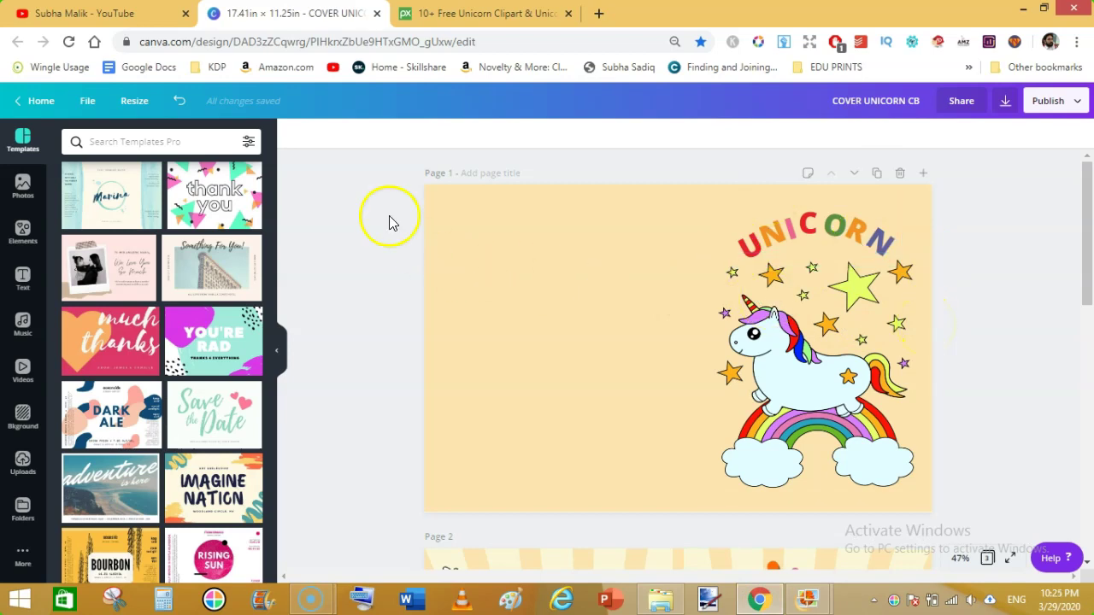
{"action": "left_click", "coordinate": [161, 14]}
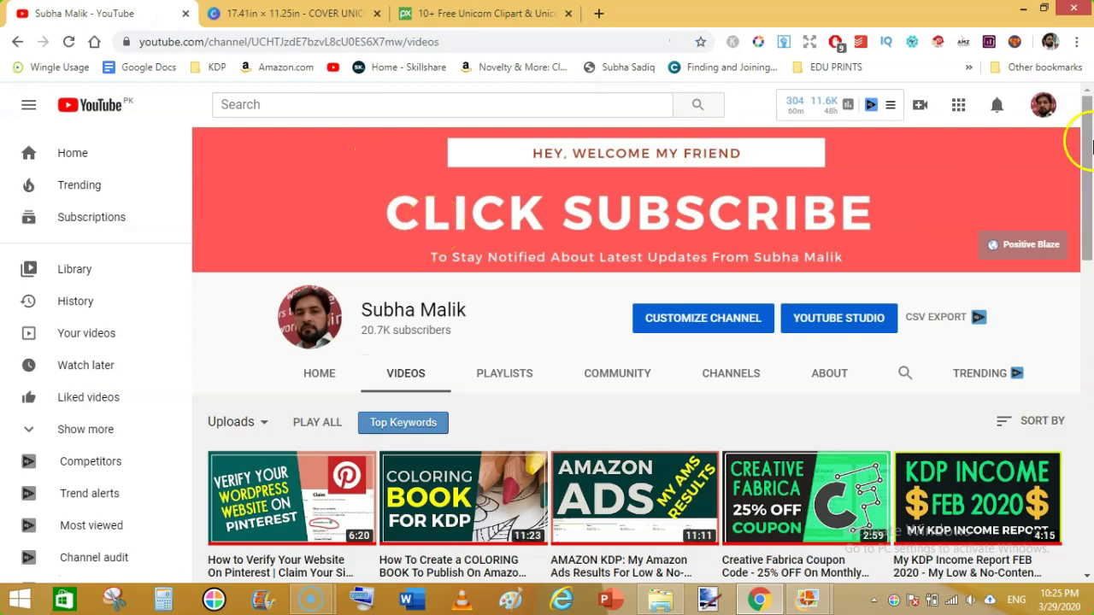
{"action": "left_click_drag", "start_coordinate": [1087, 169], "coordinate": [1077, 105]}
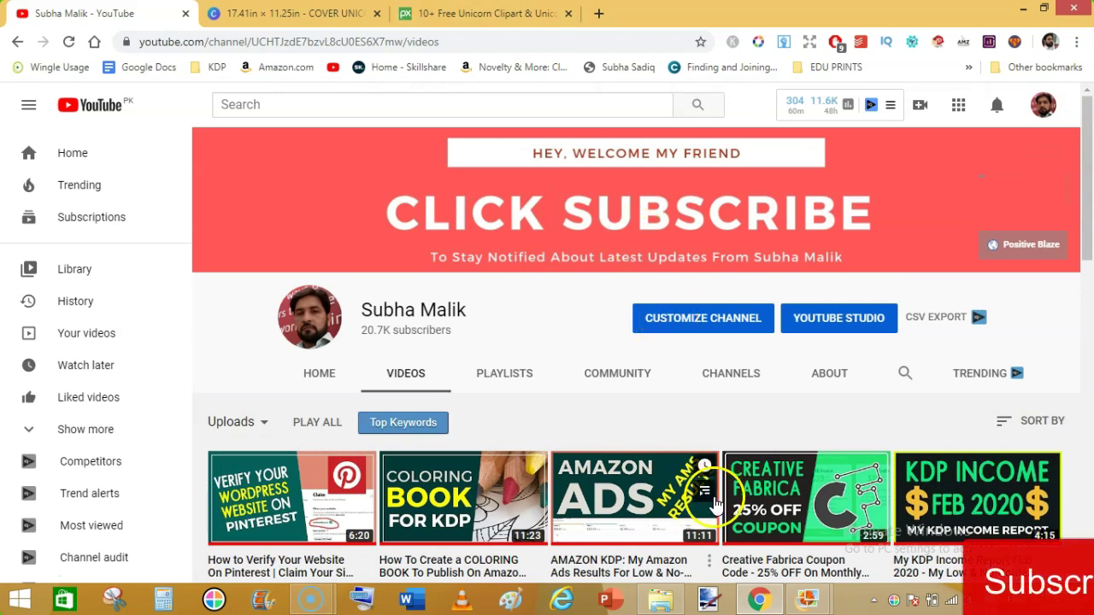
Open cutechubbyunicorncolorinpage.jpg from the Unicorns folder in paint.net.
{"action": "left_click", "coordinate": [662, 604]}
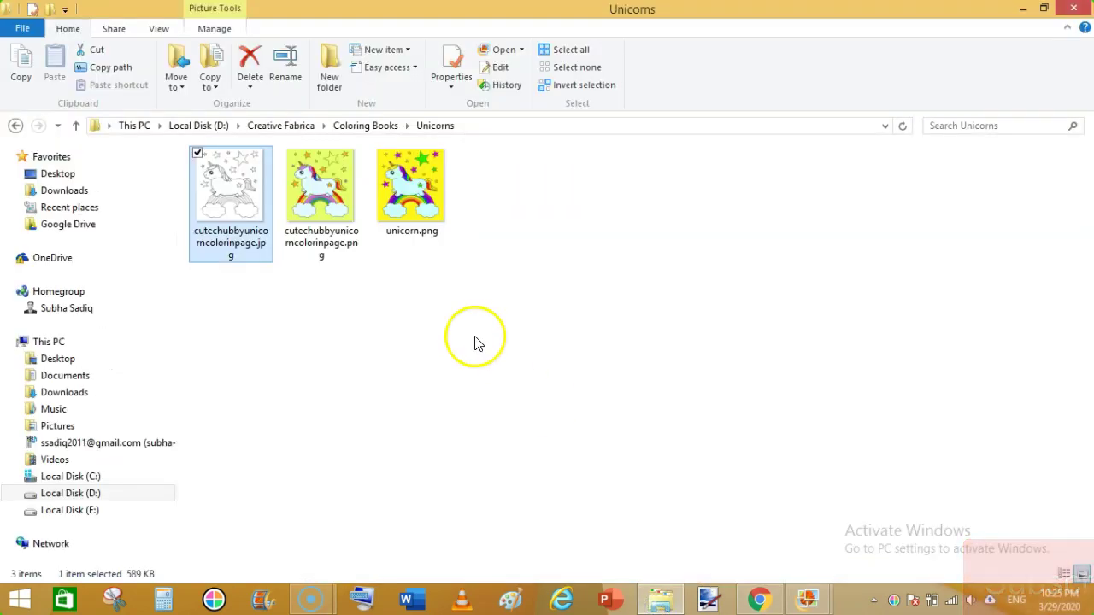
{"action": "right_click", "coordinate": [238, 194]}
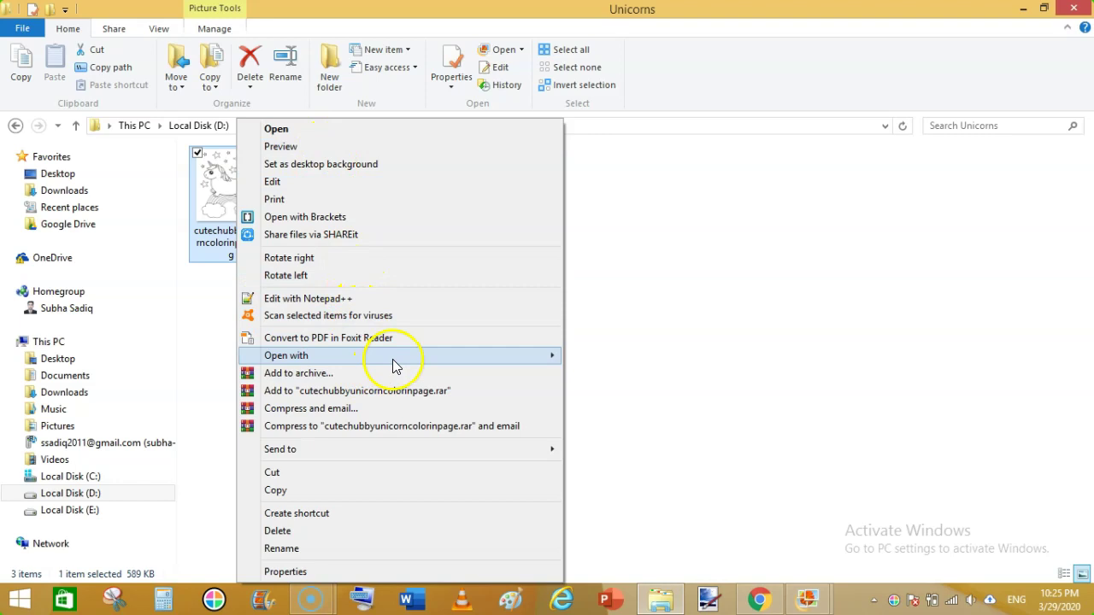
{"action": "mouse_move", "coordinate": [391, 361]}
{"action": "left_click", "coordinate": [614, 412]}
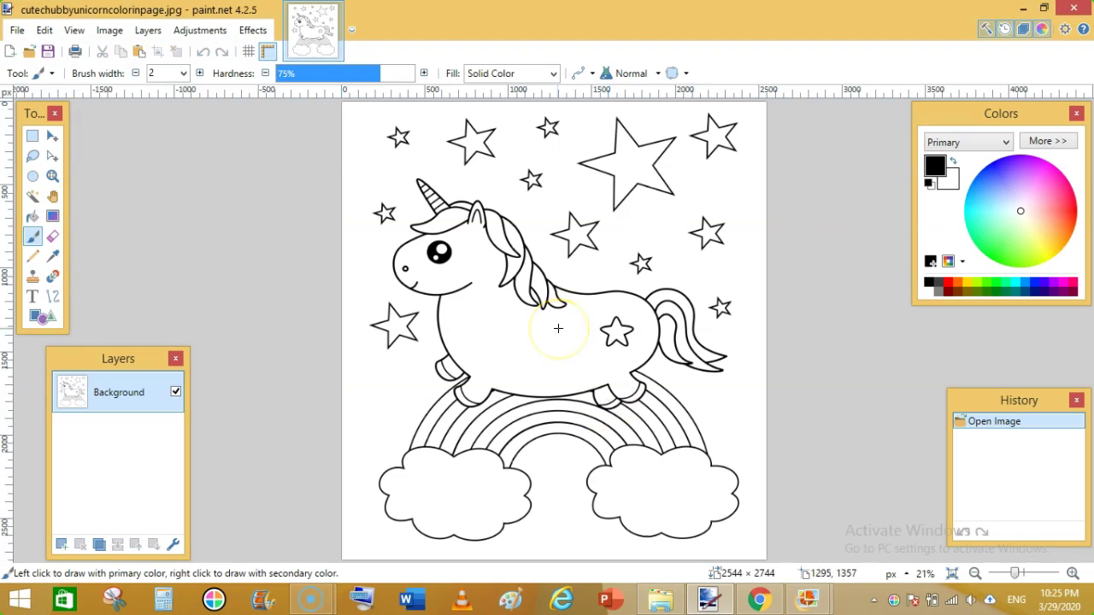
Switch to Chrome and copy the sitting rainbow unicorn image from the Pixabay unicorn clipart results.
{"action": "left_click", "coordinate": [758, 600]}
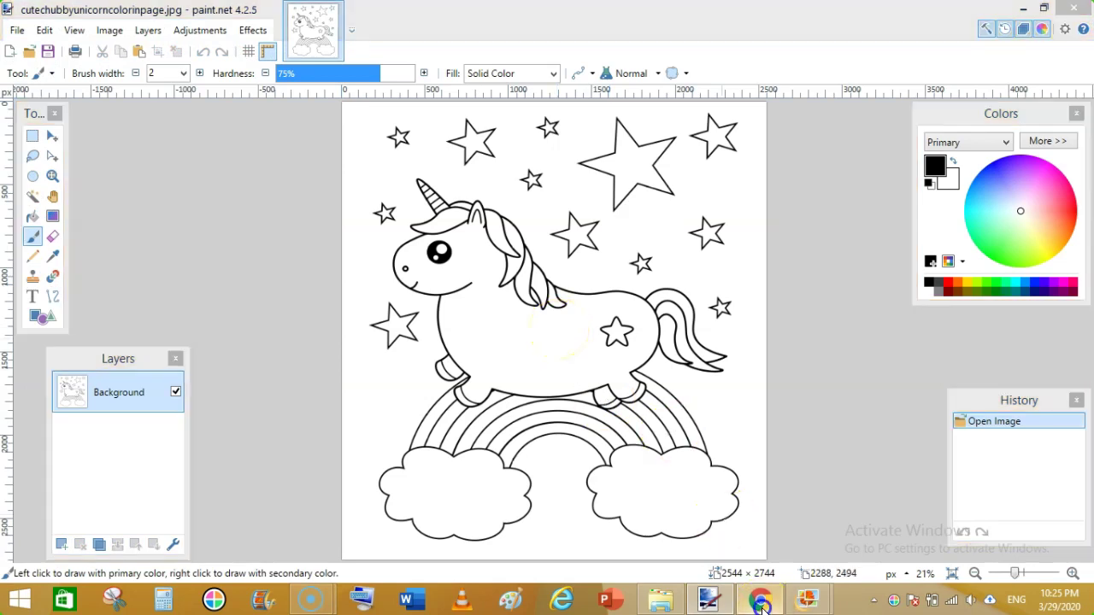
{"action": "left_click", "coordinate": [462, 15]}
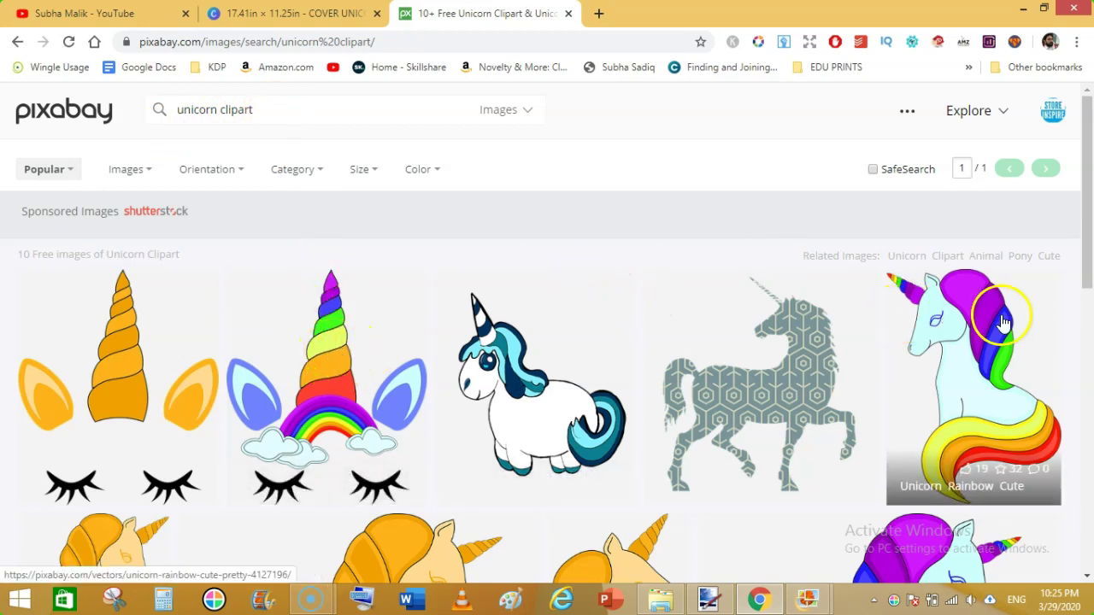
{"action": "right_click", "coordinate": [961, 323]}
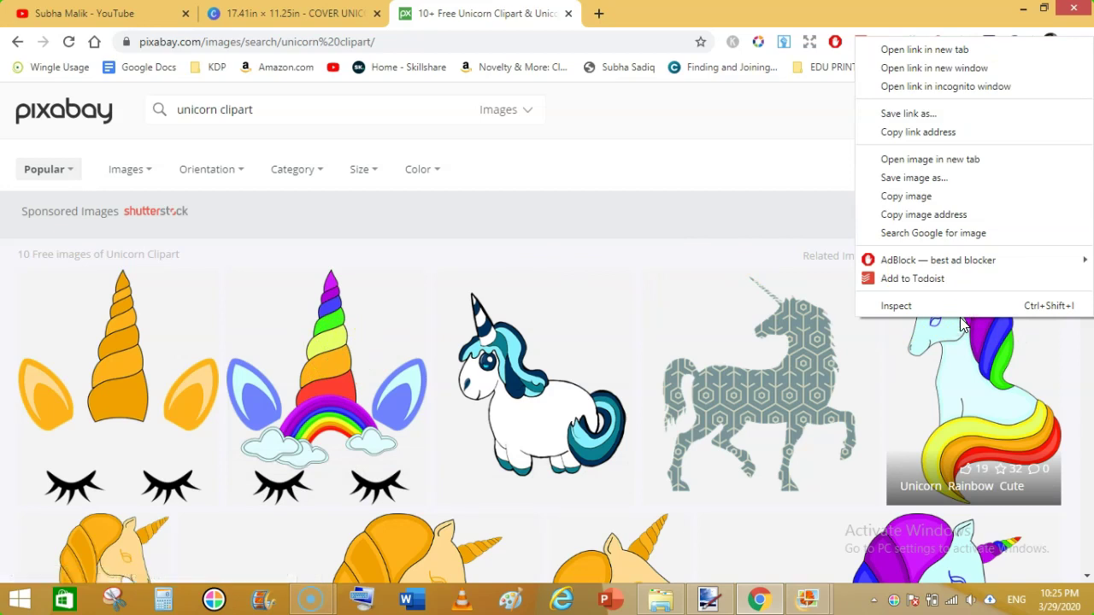
{"action": "left_click", "coordinate": [908, 196]}
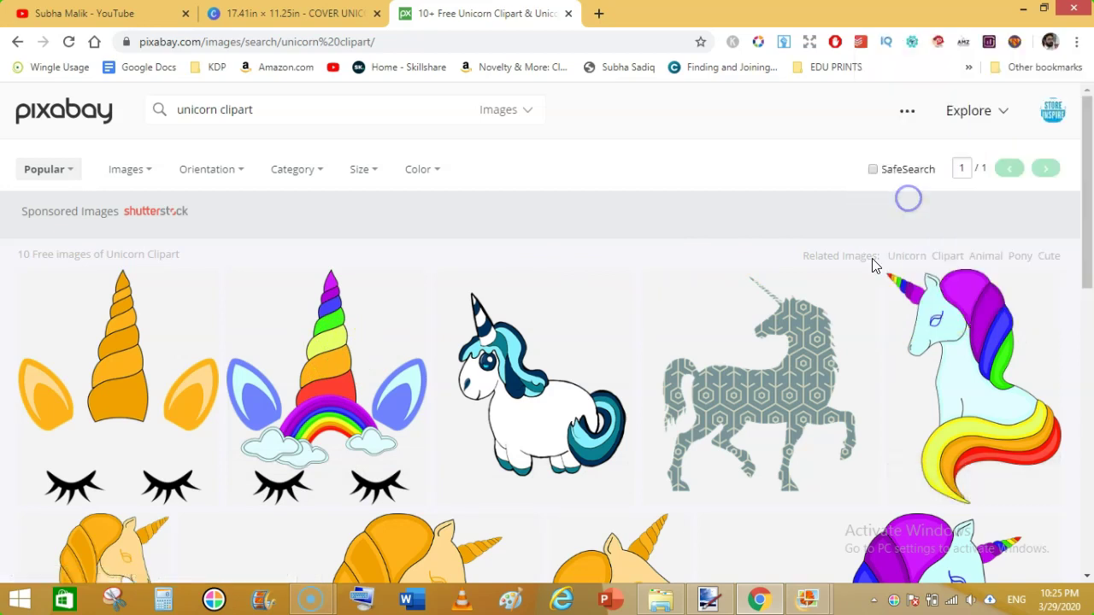
Switch to paint.net, create a new 253 × 340 pixel image, paste the copied rainbow unicorn into it and deselect it.
{"action": "left_click", "coordinate": [710, 599]}
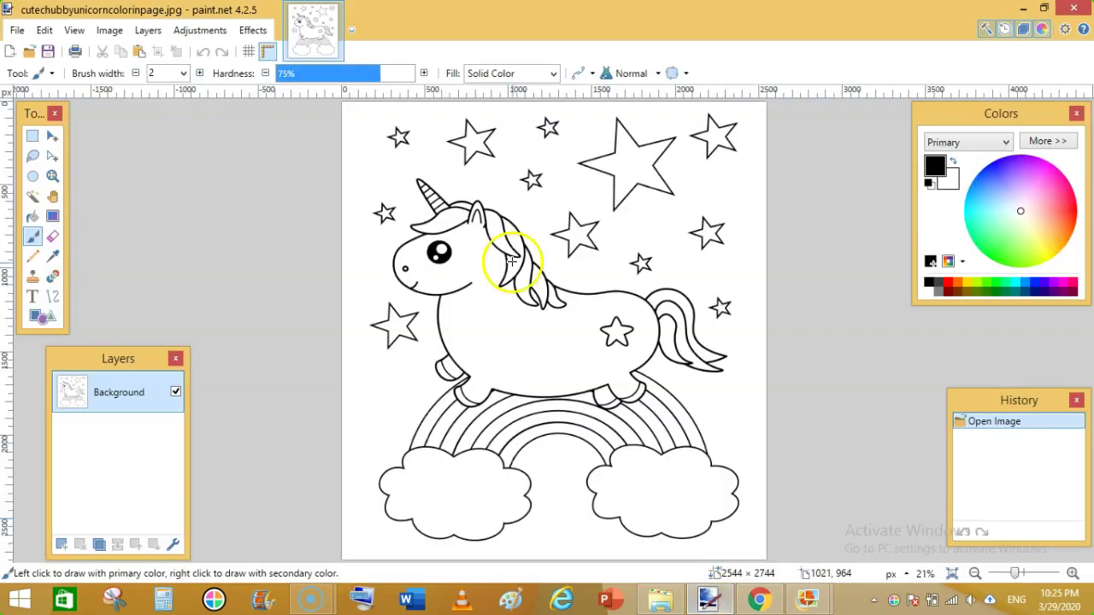
{"action": "left_click", "coordinate": [18, 32]}
{"action": "key", "text": "Escape"}
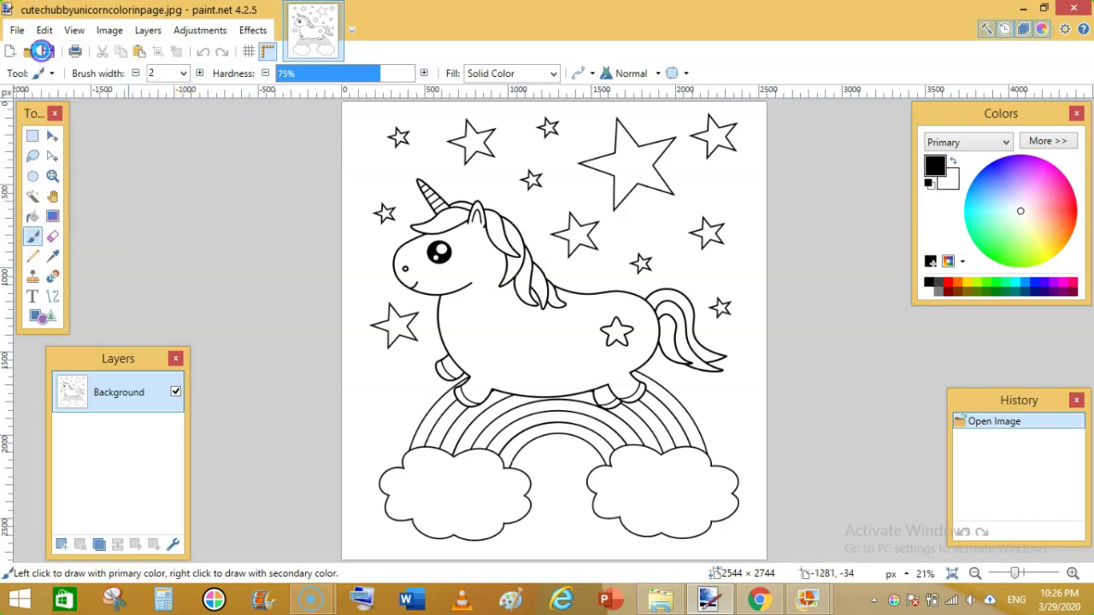
{"action": "key", "text": "ctrl+n"}
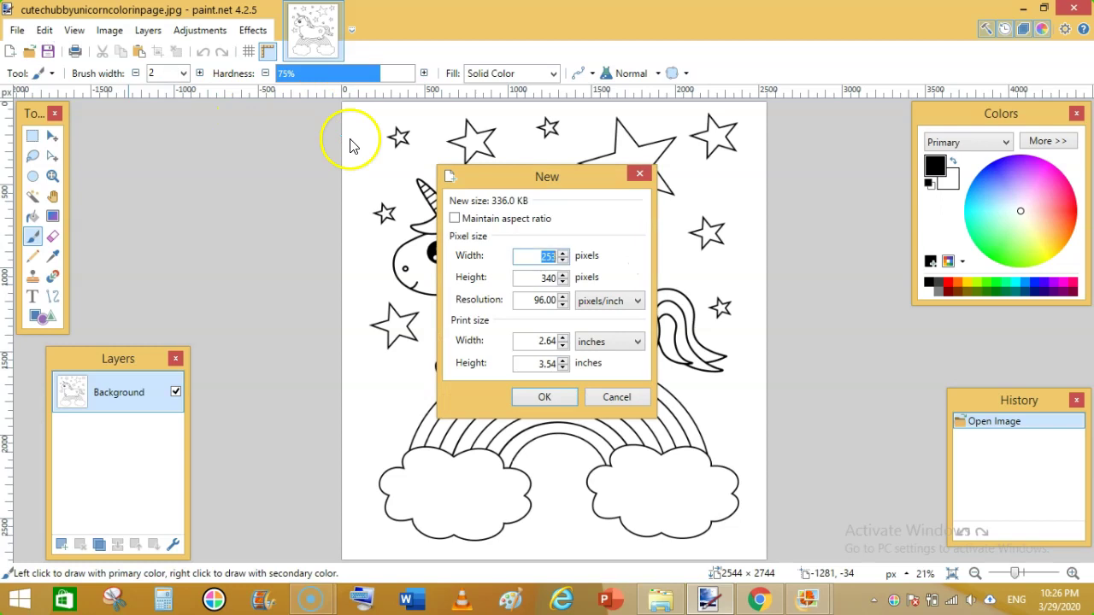
{"action": "left_click", "coordinate": [538, 398]}
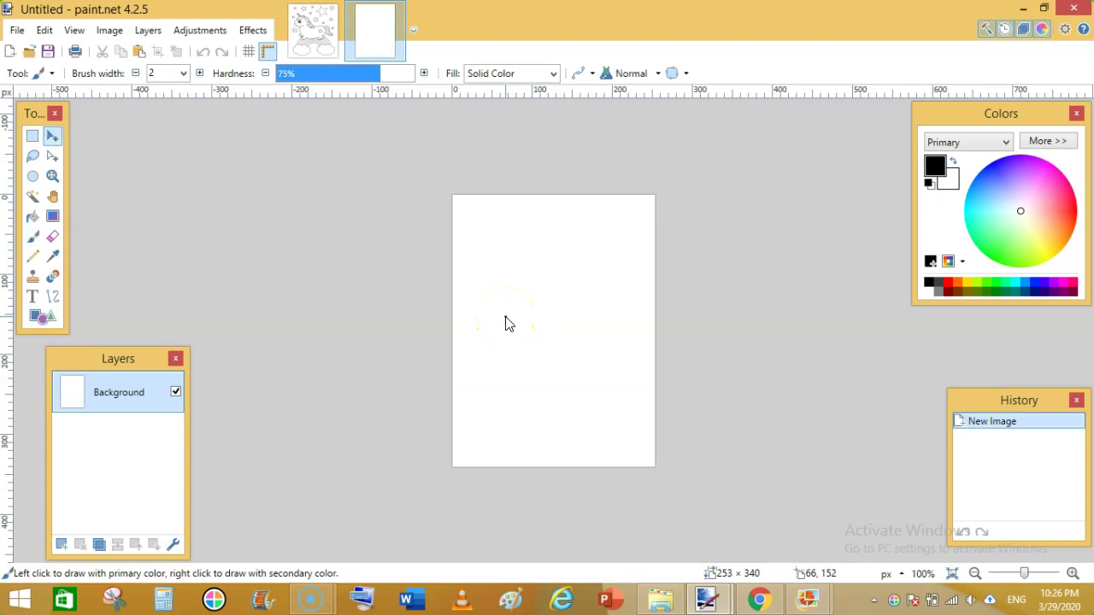
{"action": "key", "text": "ctrl+v"}
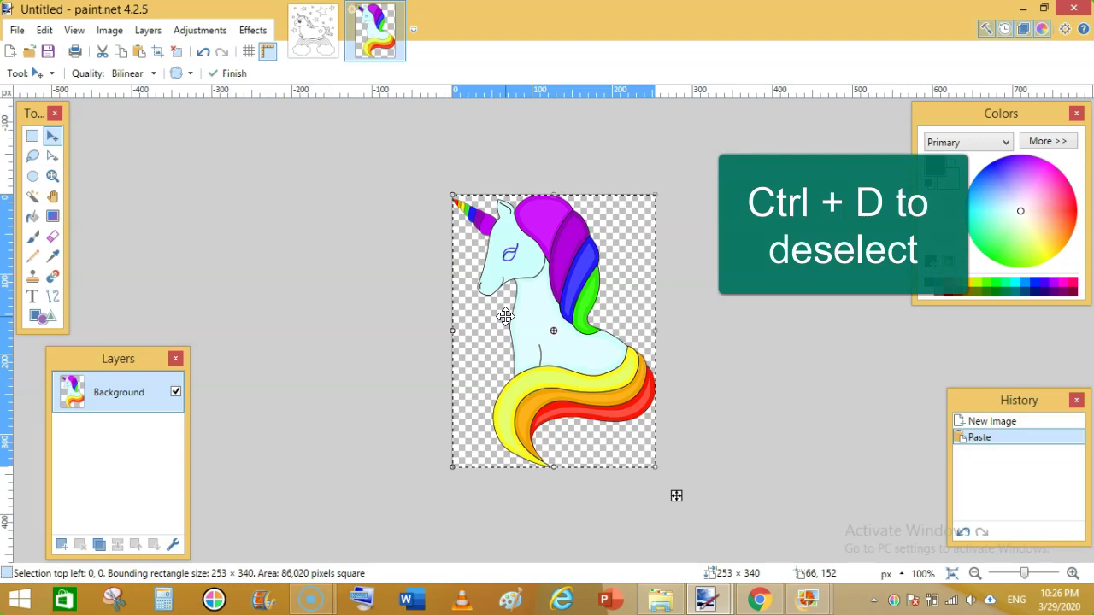
{"action": "key", "text": "ctrl+d"}
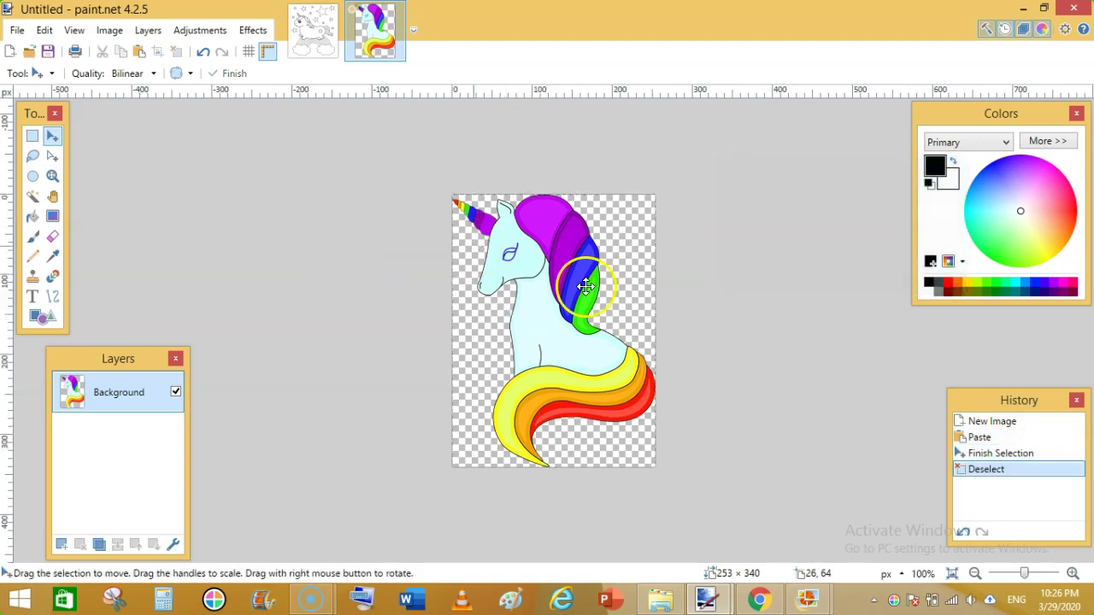
Sample the bright purple from the front of the rainbow unicorn's mane with the Color Picker.
{"action": "left_click", "coordinate": [314, 30]}
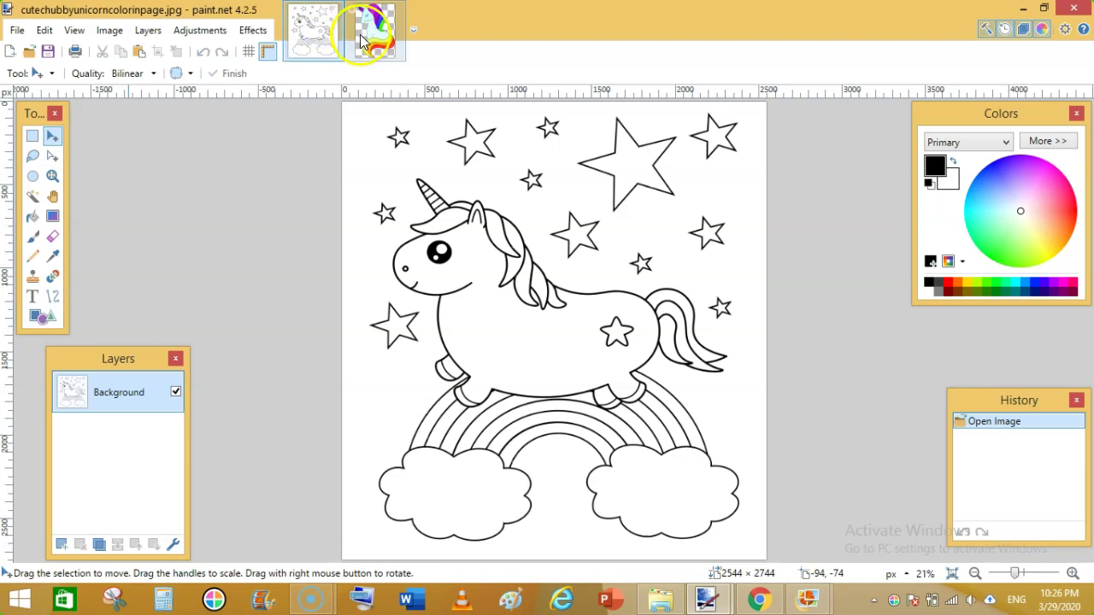
{"action": "left_click", "coordinate": [362, 41]}
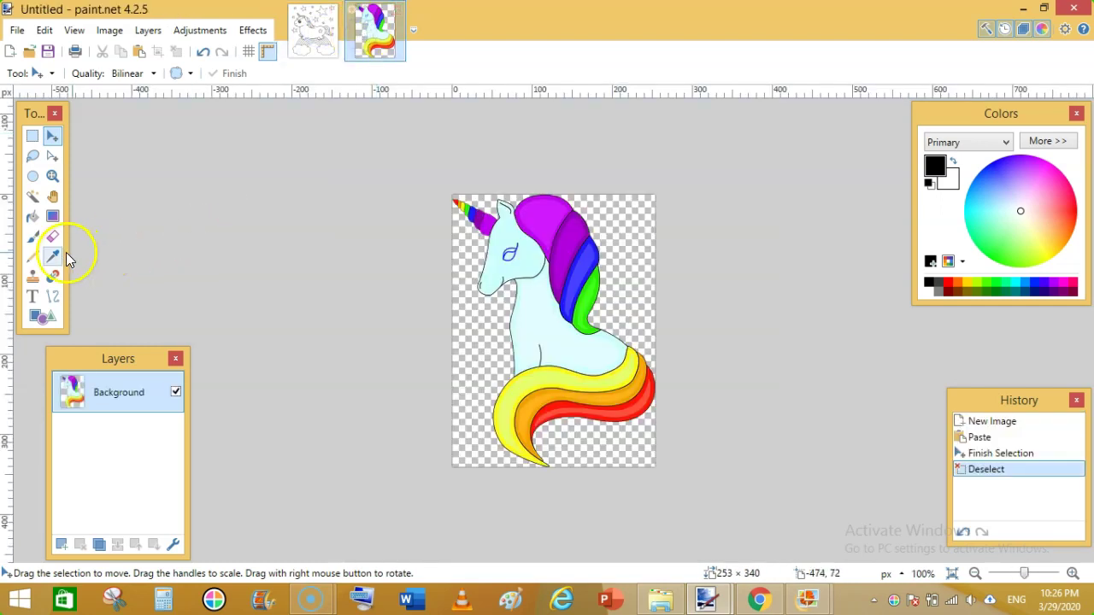
{"action": "left_click", "coordinate": [52, 259]}
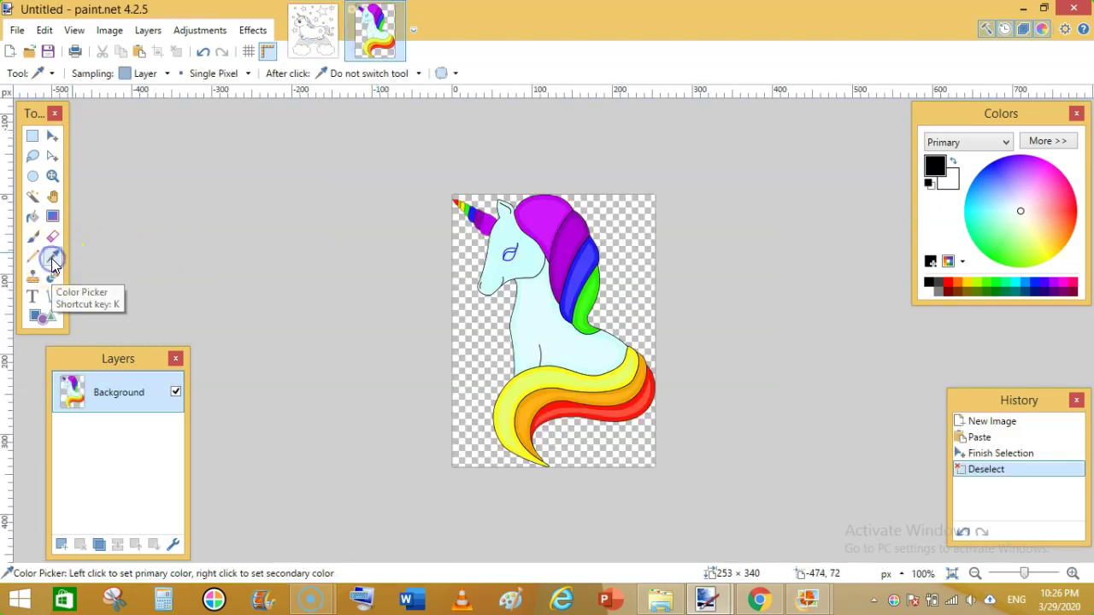
{"action": "left_click", "coordinate": [553, 208]}
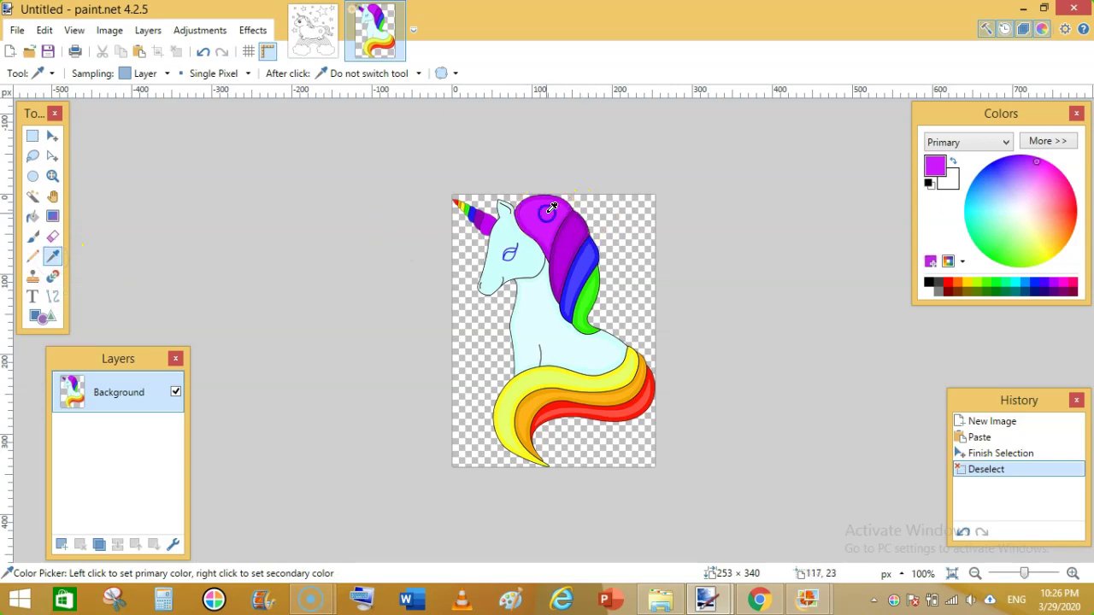
Fill the mane strand beside the ear on the coloring page with the sampled bright purple using the Paint Bucket.
{"action": "left_click", "coordinate": [313, 29]}
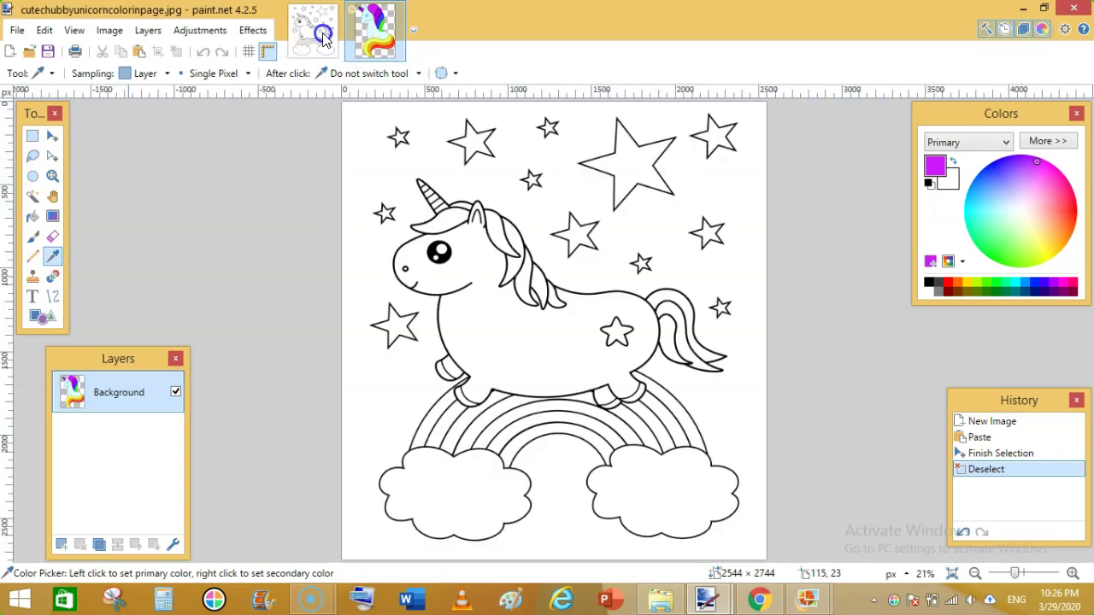
{"action": "left_click", "coordinate": [33, 219]}
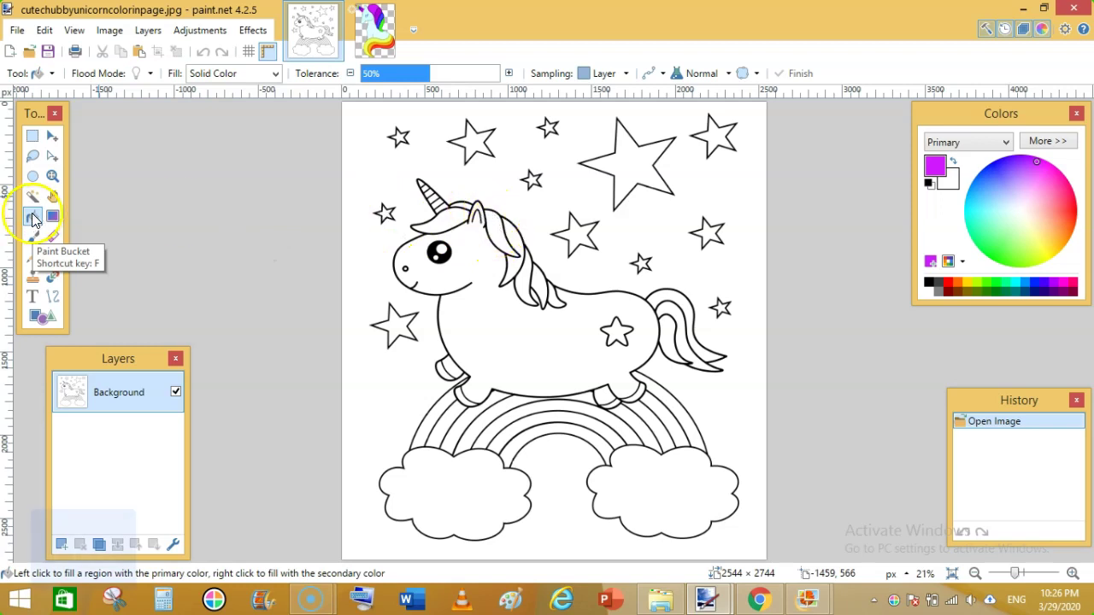
{"action": "left_click", "coordinate": [512, 212]}
{"action": "left_click", "coordinate": [498, 228]}
{"action": "left_click", "coordinate": [501, 231]}
{"action": "left_click", "coordinate": [500, 233]}
{"action": "left_click", "coordinate": [248, 179]}
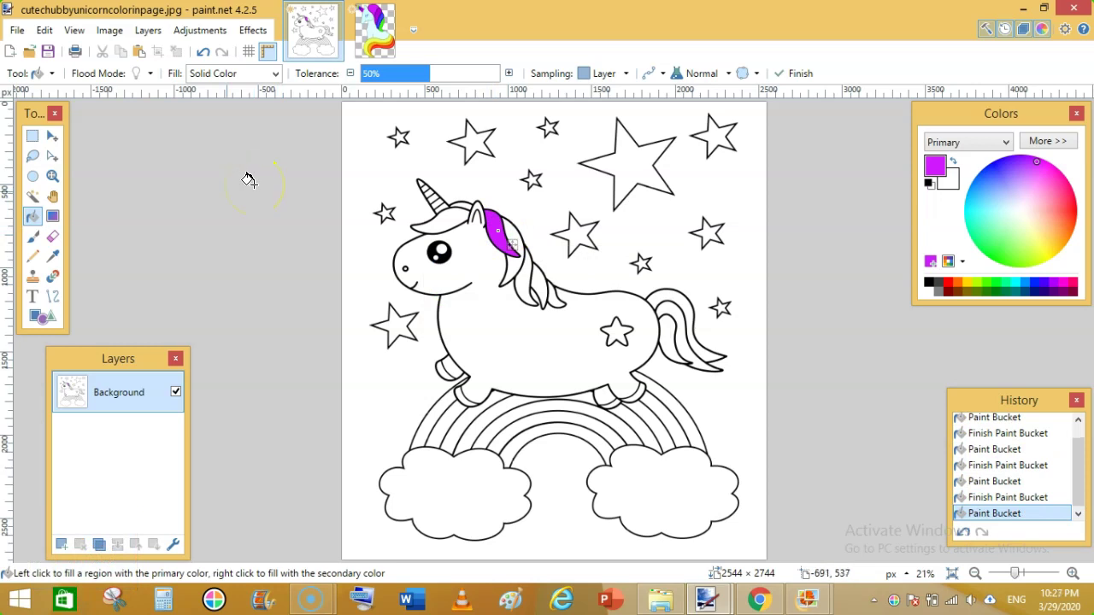
Sample the darker purple from the rainbow unicorn's mane and fill the second mane strand on the coloring page with it.
{"action": "left_click", "coordinate": [360, 30]}
{"action": "left_click", "coordinate": [83, 229]}
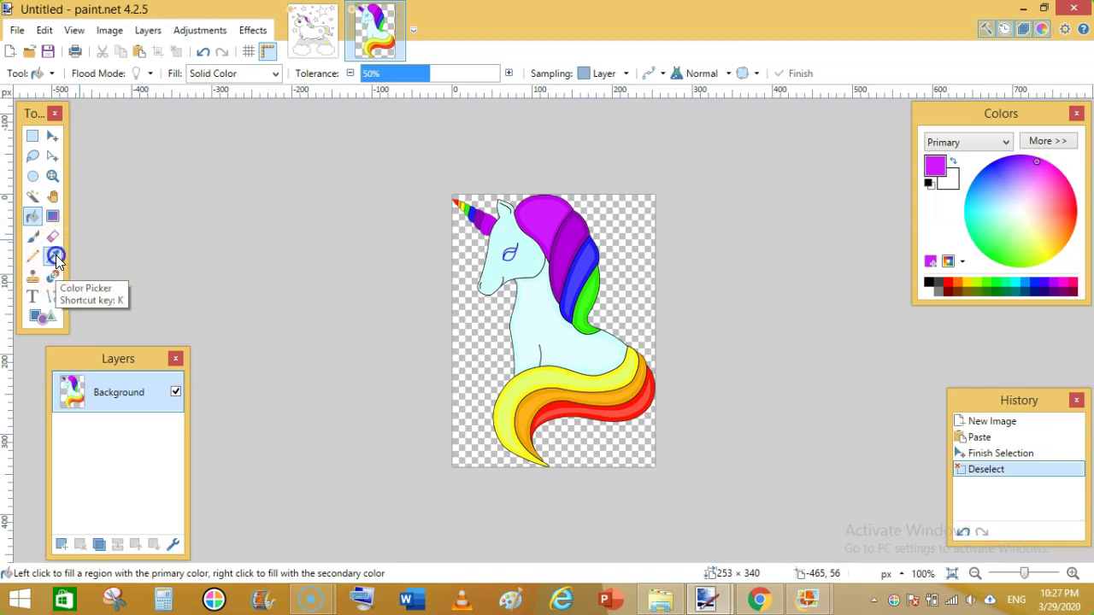
{"action": "left_click", "coordinate": [52, 256]}
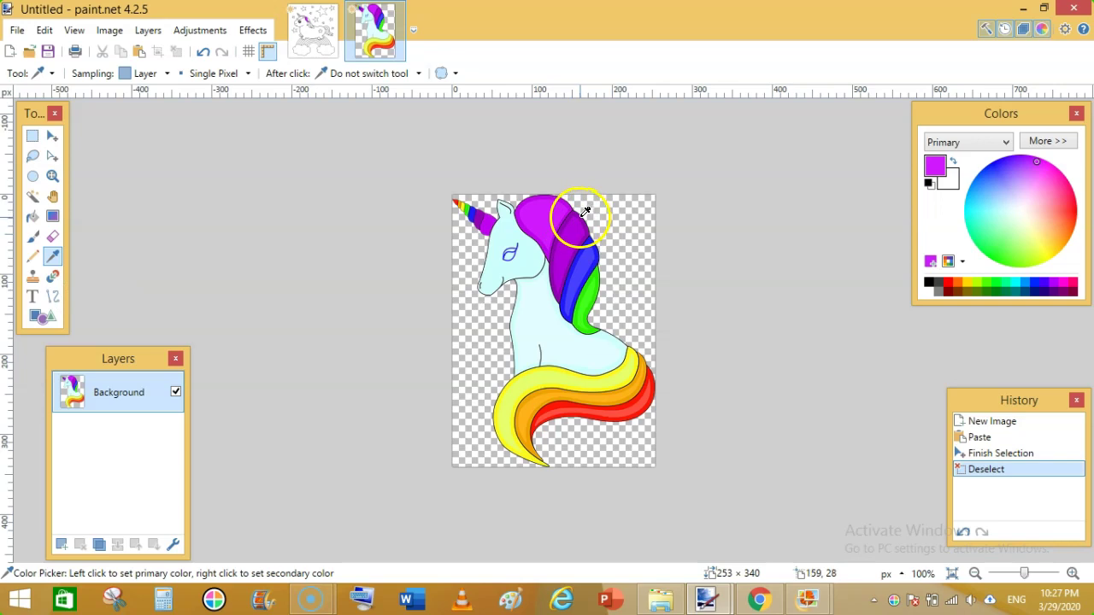
{"action": "left_click", "coordinate": [310, 30]}
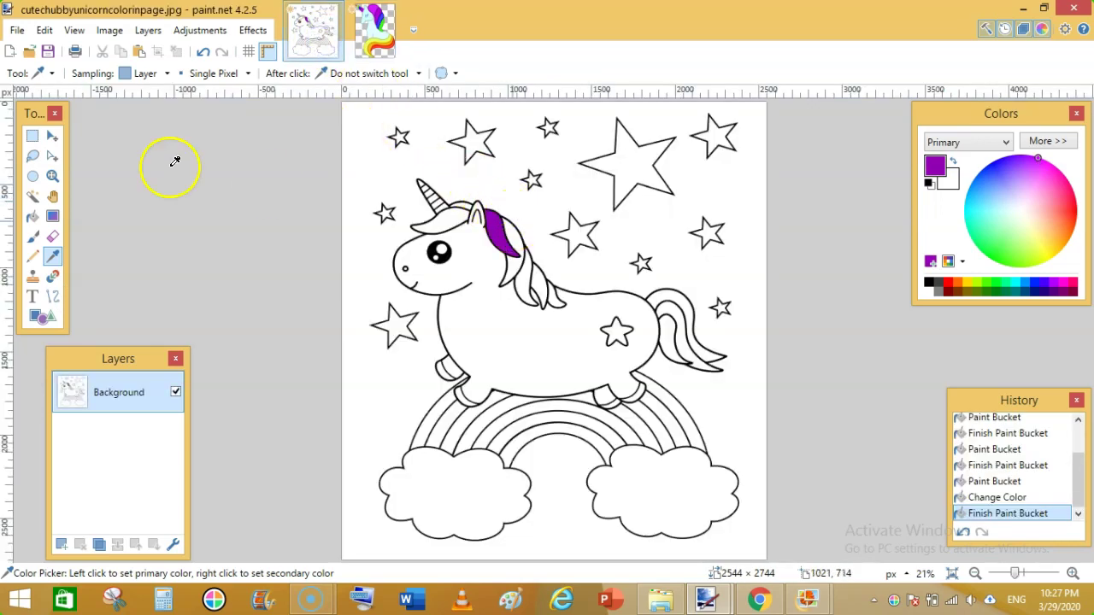
{"action": "left_click", "coordinate": [32, 218]}
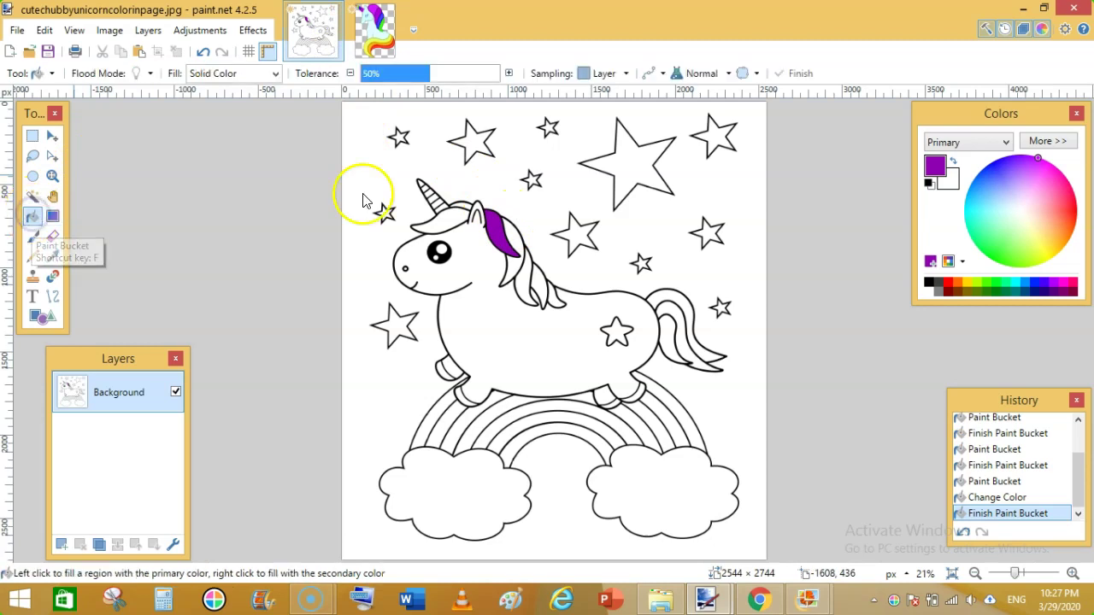
{"action": "left_click", "coordinate": [513, 232]}
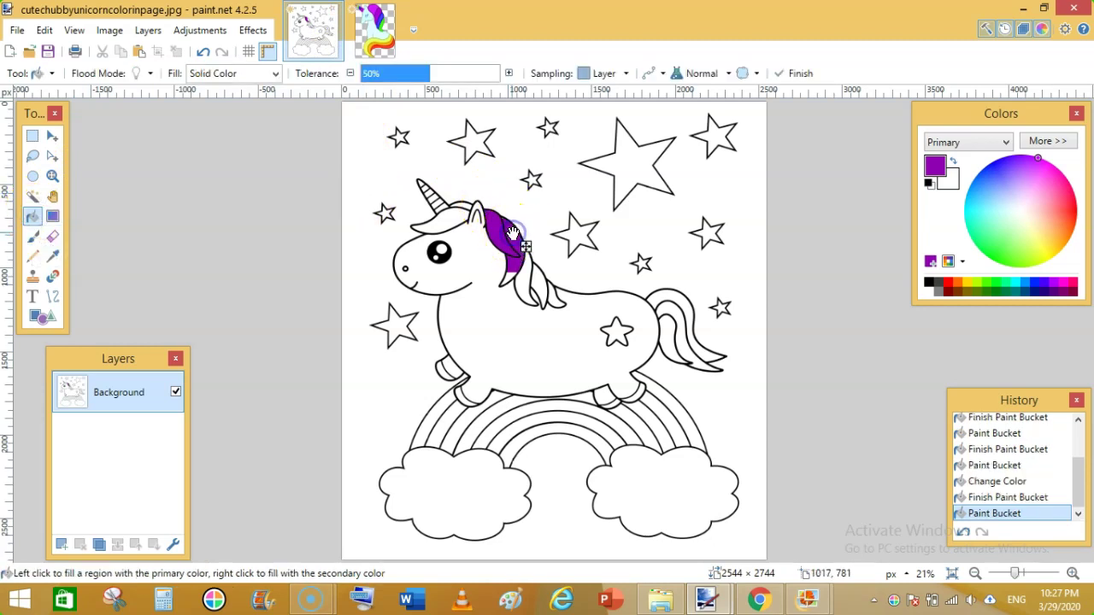
Switch to the rainbow unicorn image and sample the blue from its mane with the Color Picker.
{"action": "left_click", "coordinate": [374, 34]}
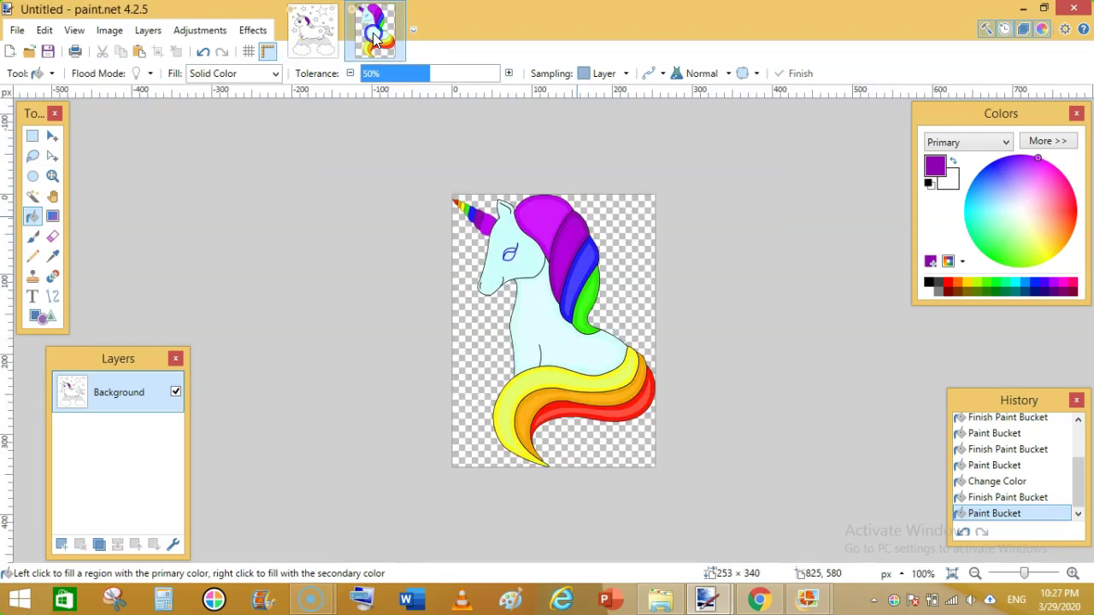
{"action": "left_click", "coordinate": [54, 259]}
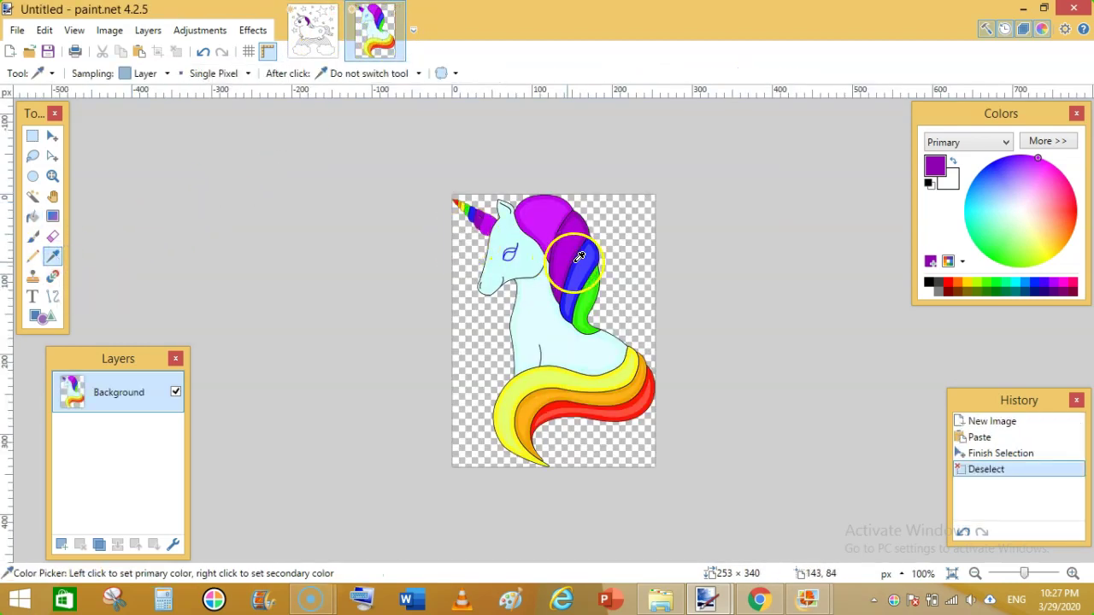
{"action": "left_click", "coordinate": [593, 253]}
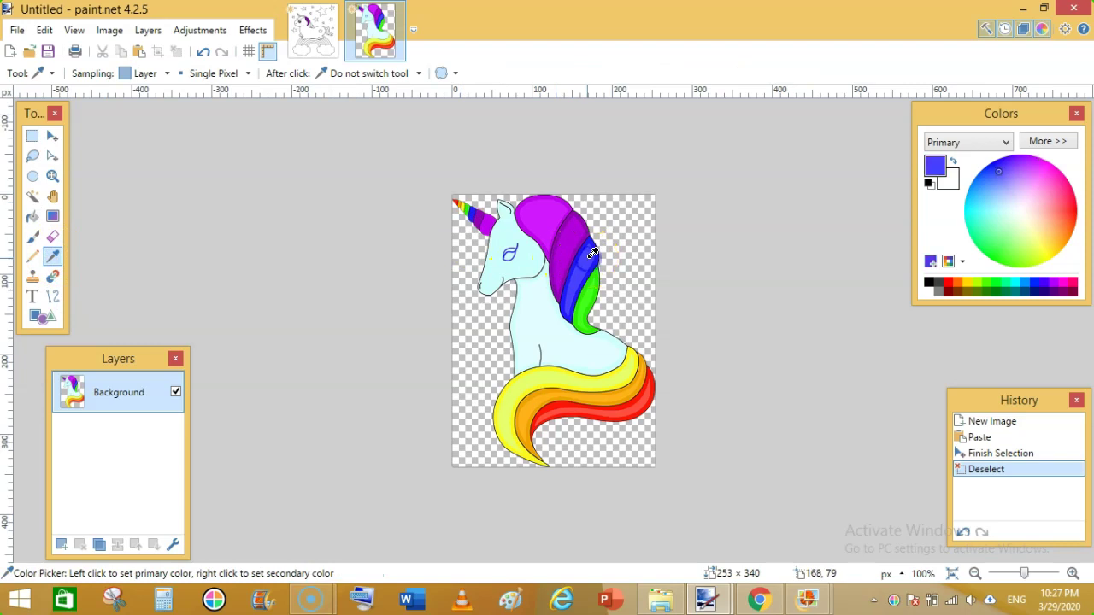
Fill the third mane strand on the coloring page with the sampled blue using the Paint Bucket.
{"action": "left_click", "coordinate": [313, 29]}
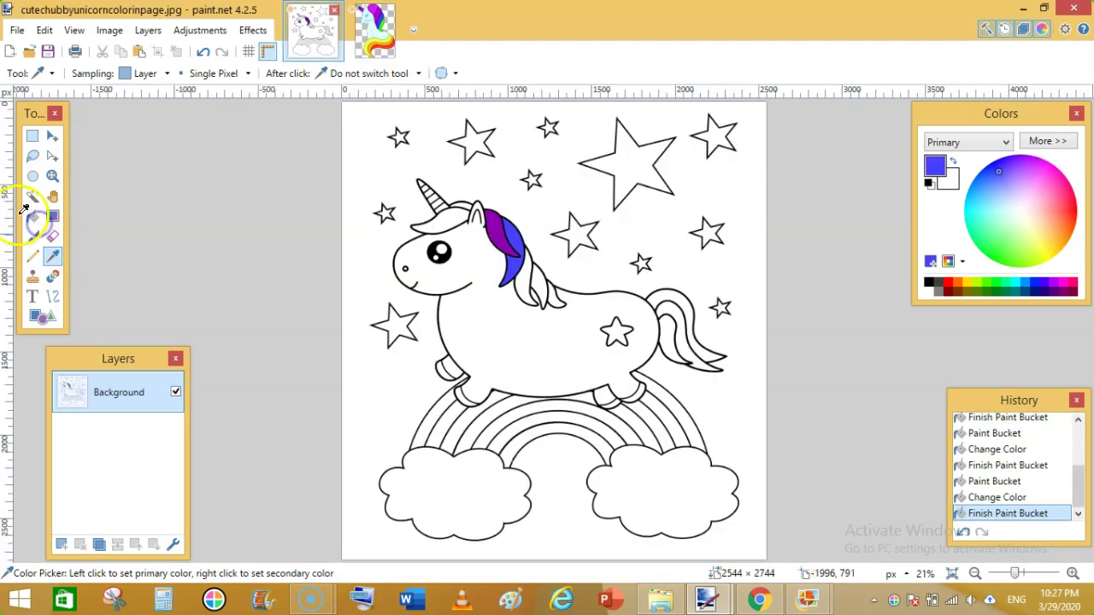
{"action": "left_click", "coordinate": [33, 217]}
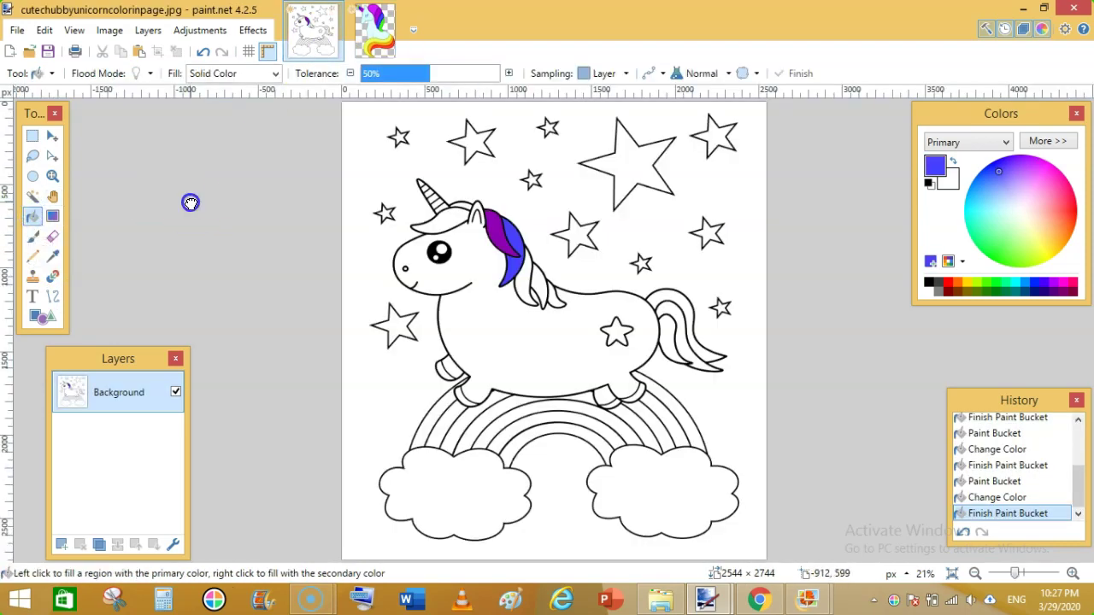
{"action": "left_click", "coordinate": [517, 270]}
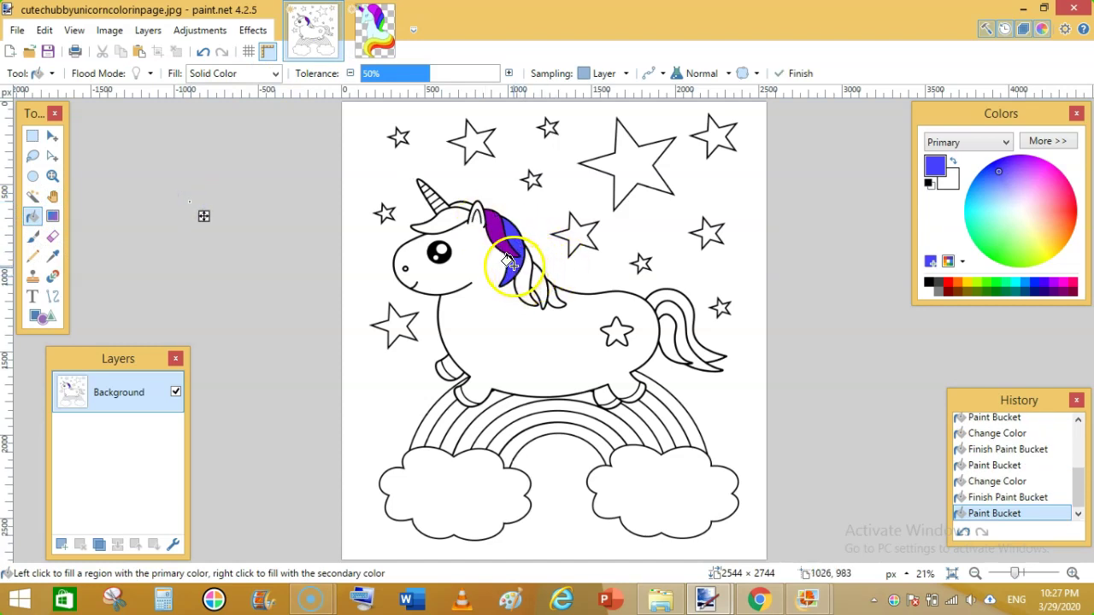
{"action": "key", "text": "Return"}
{"action": "left_click", "coordinate": [530, 286]}
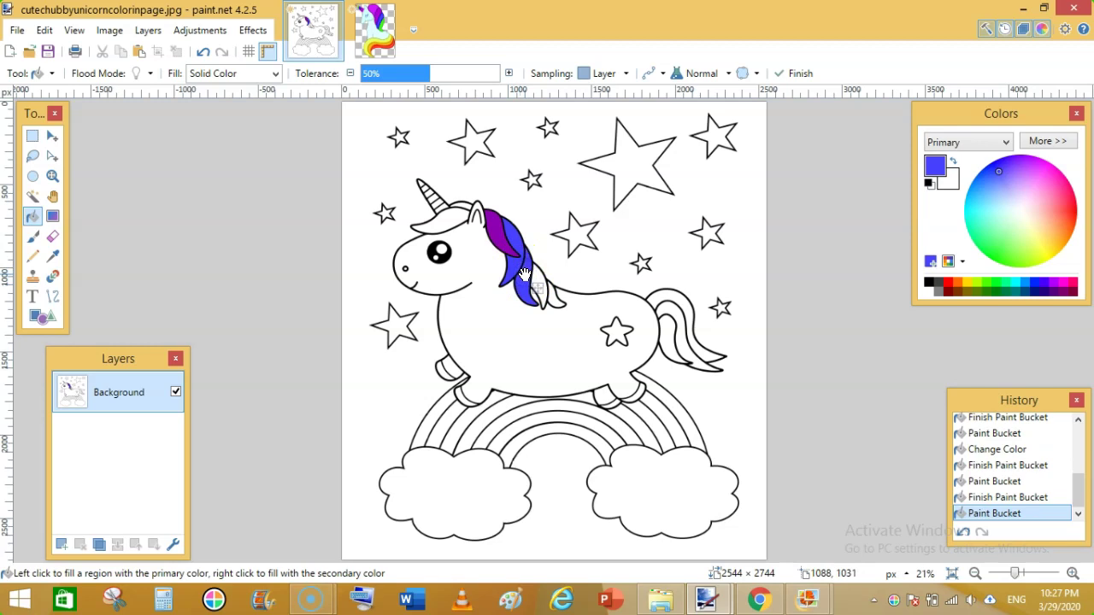
{"action": "left_click", "coordinate": [537, 289]}
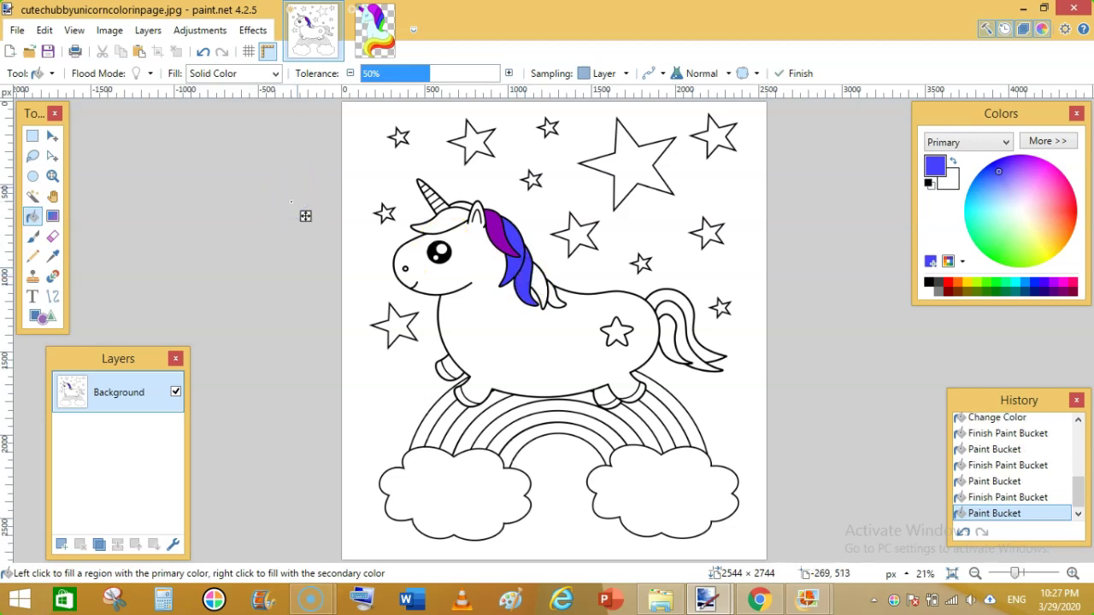
Sample the darker purple from the rainbow unicorn's mane again and refill the second mane strand on the coloring page with it.
{"action": "key", "text": "ctrl+Tab"}
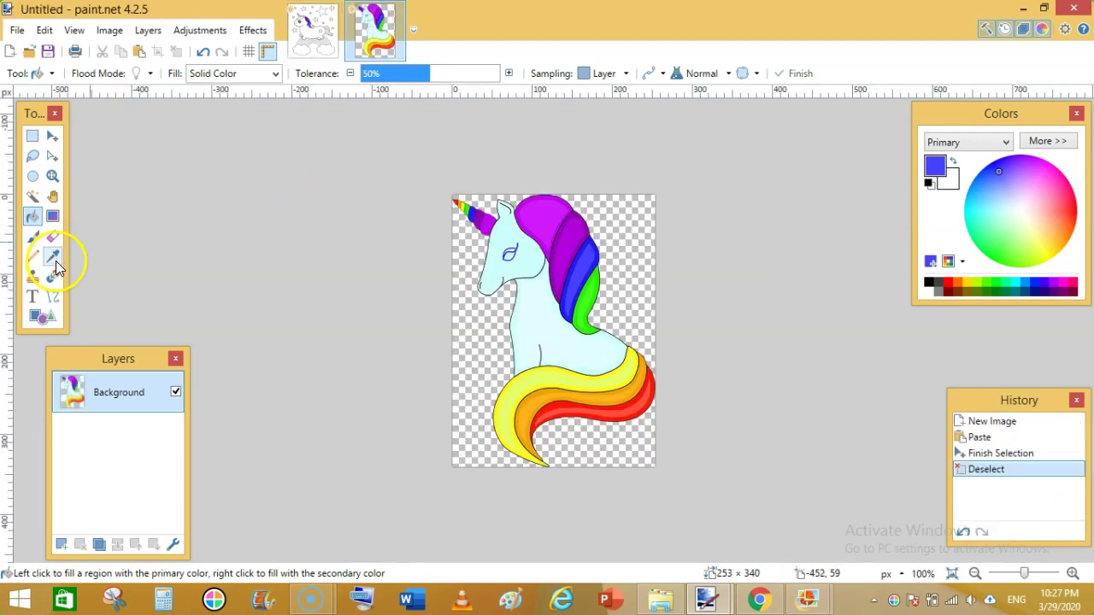
{"action": "left_click", "coordinate": [53, 259]}
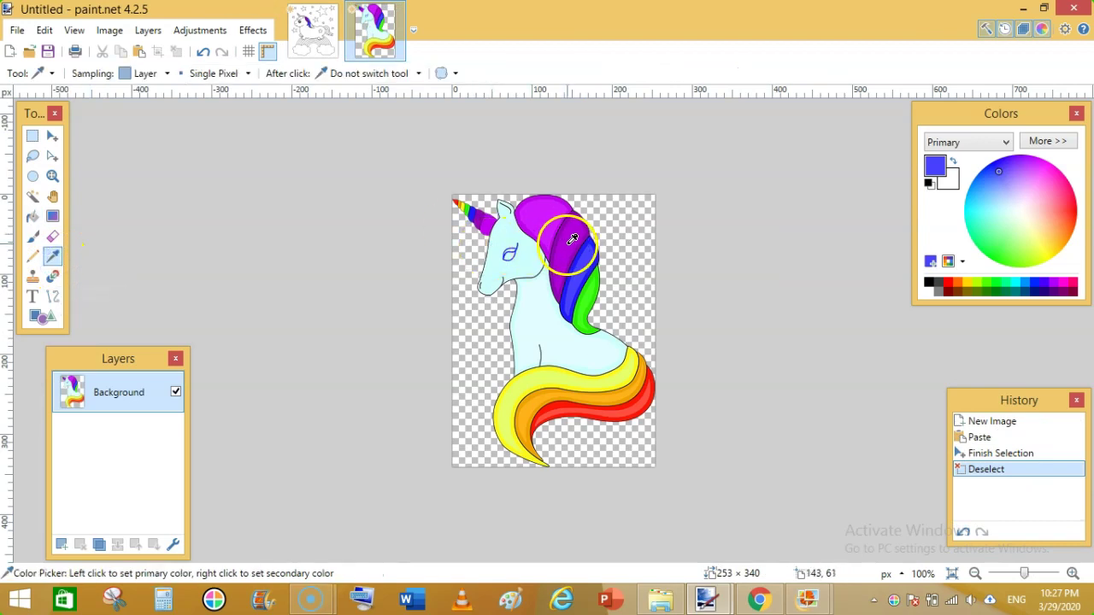
{"action": "left_click", "coordinate": [315, 35]}
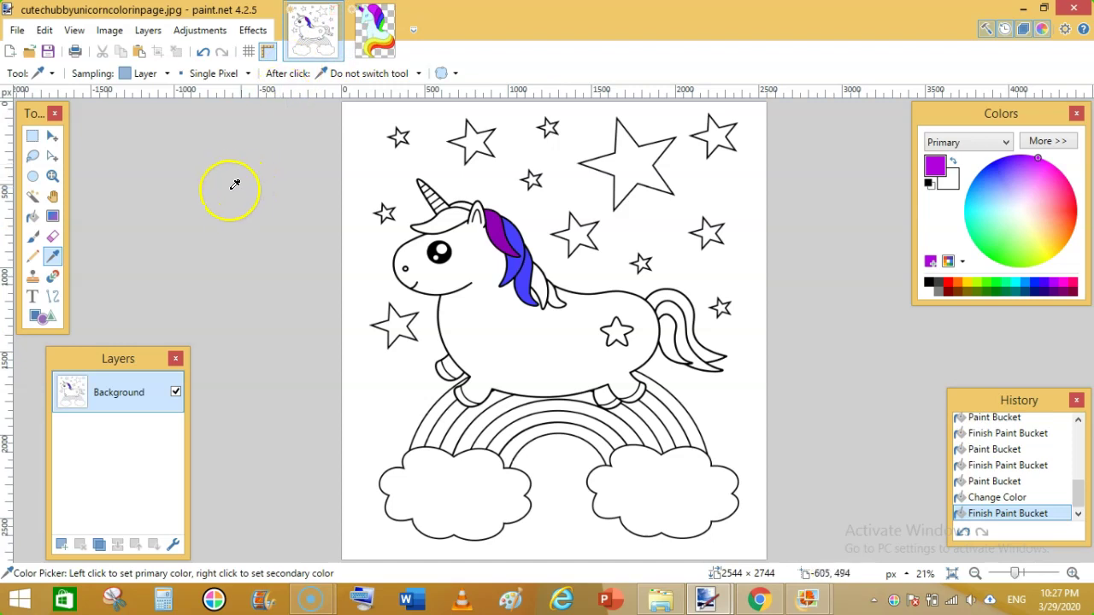
{"action": "left_click", "coordinate": [32, 219]}
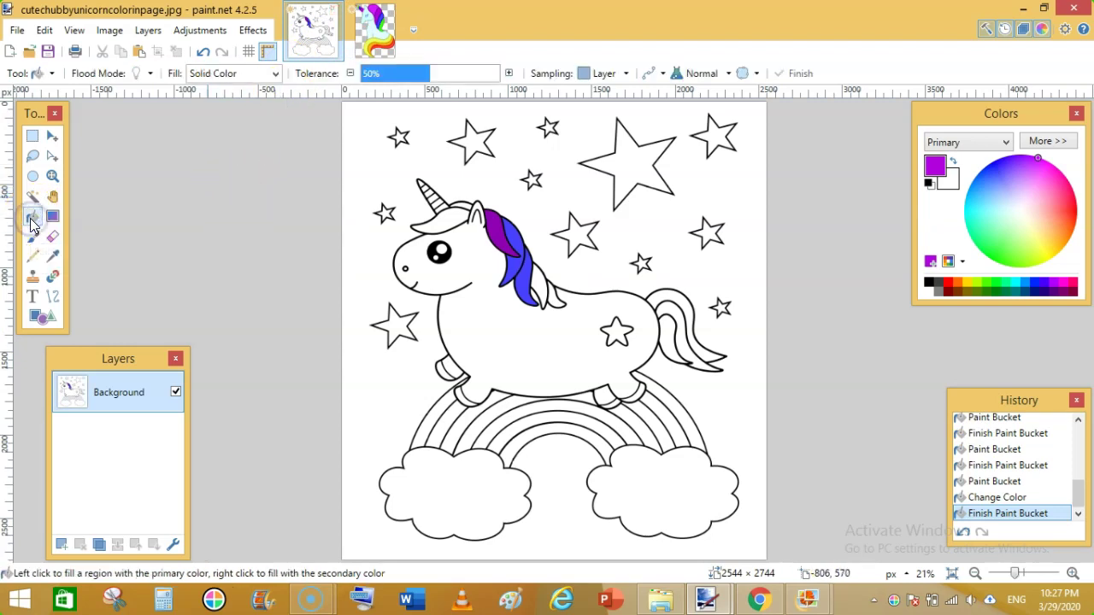
{"action": "left_click", "coordinate": [510, 233]}
{"action": "left_click", "coordinate": [515, 237]}
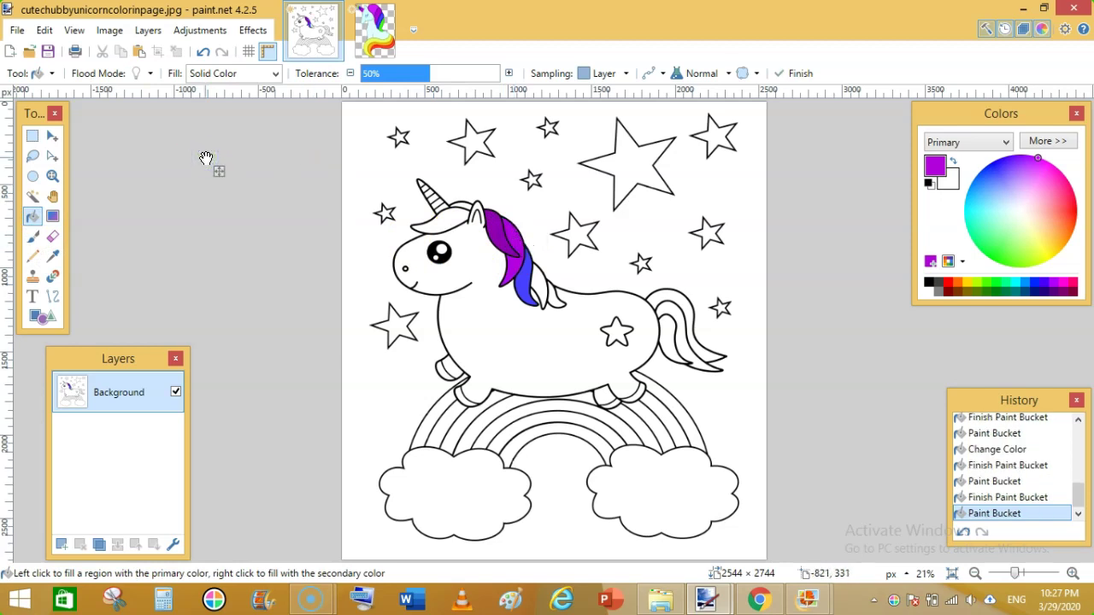
Sample the green from the rainbow unicorn's mane and fill the fourth mane strand on the coloring page with it.
{"action": "left_click", "coordinate": [375, 30]}
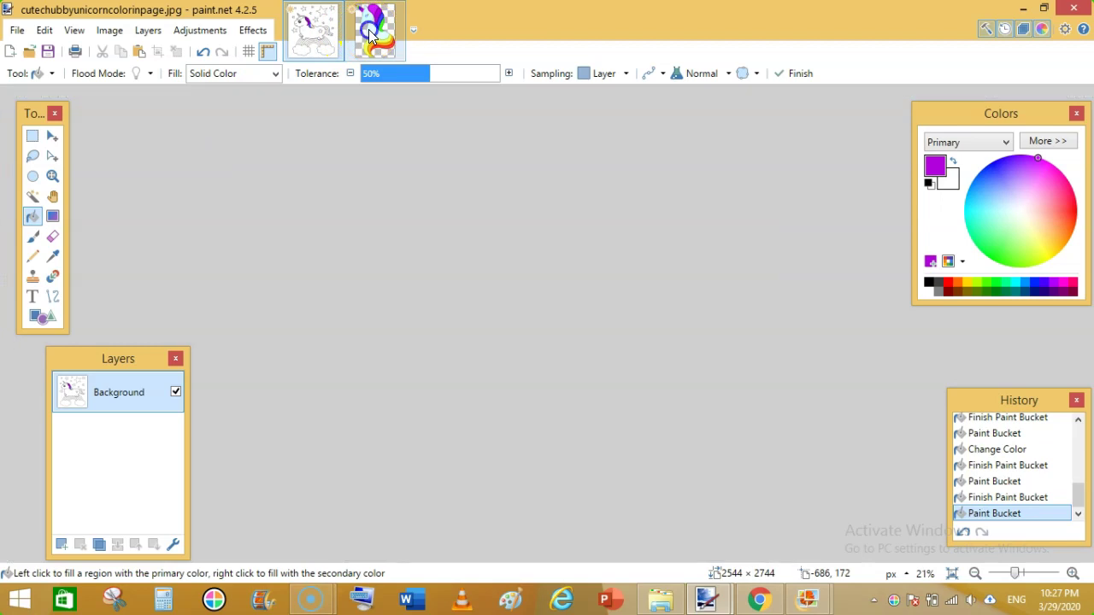
{"action": "left_click", "coordinate": [56, 265]}
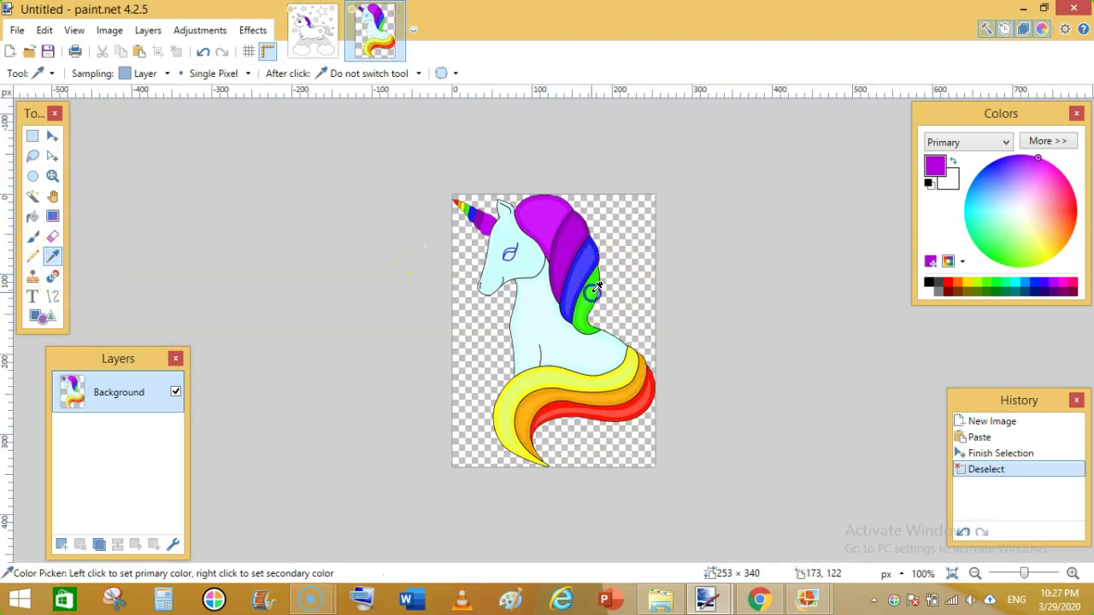
{"action": "left_click", "coordinate": [312, 30]}
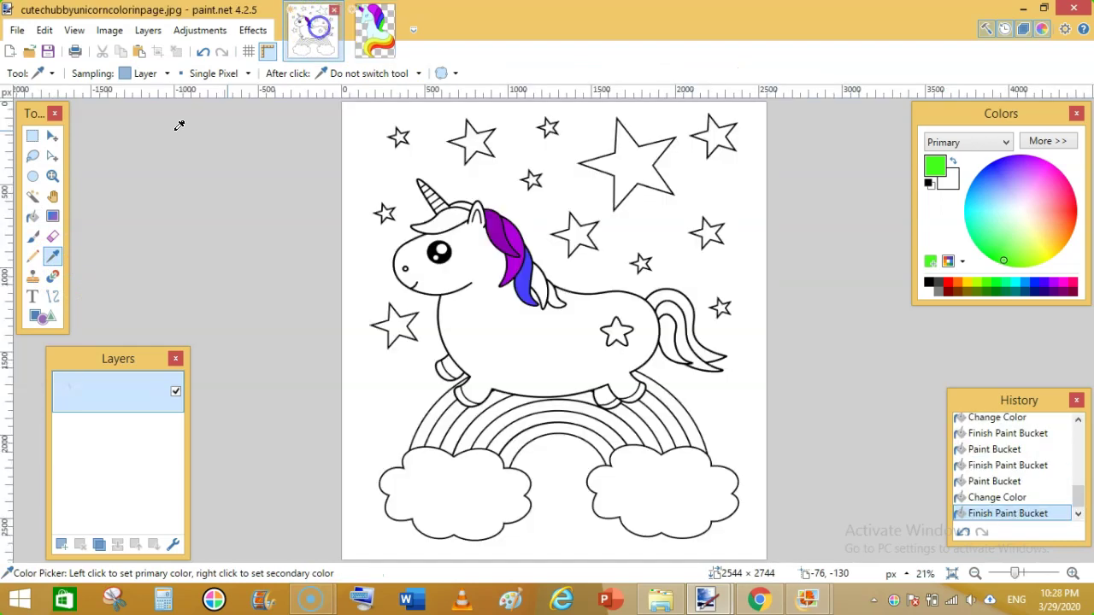
{"action": "left_click", "coordinate": [32, 218]}
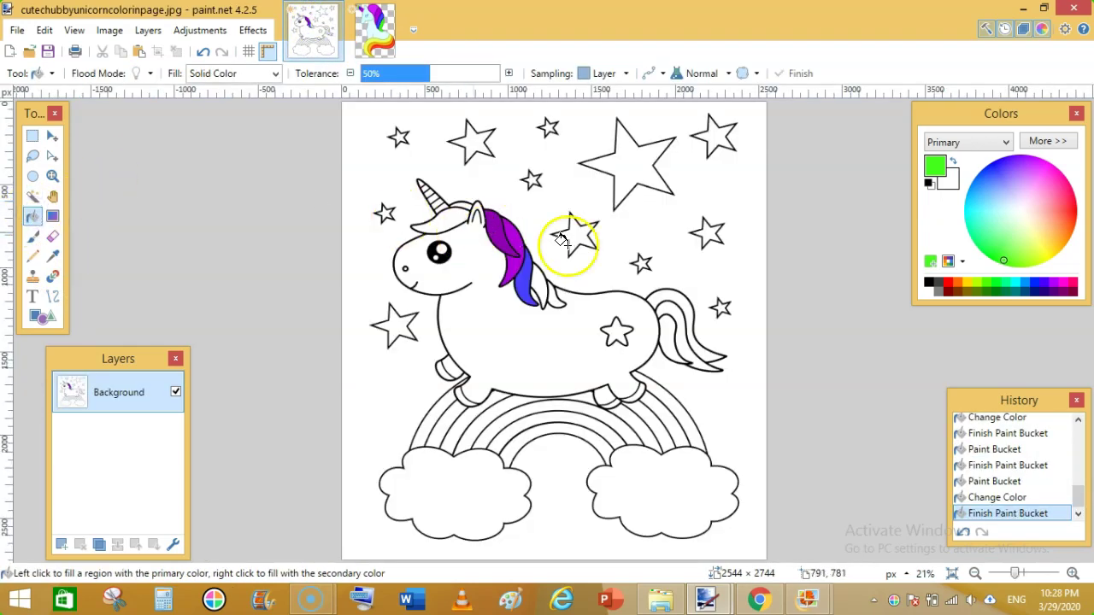
{"action": "left_click", "coordinate": [540, 287]}
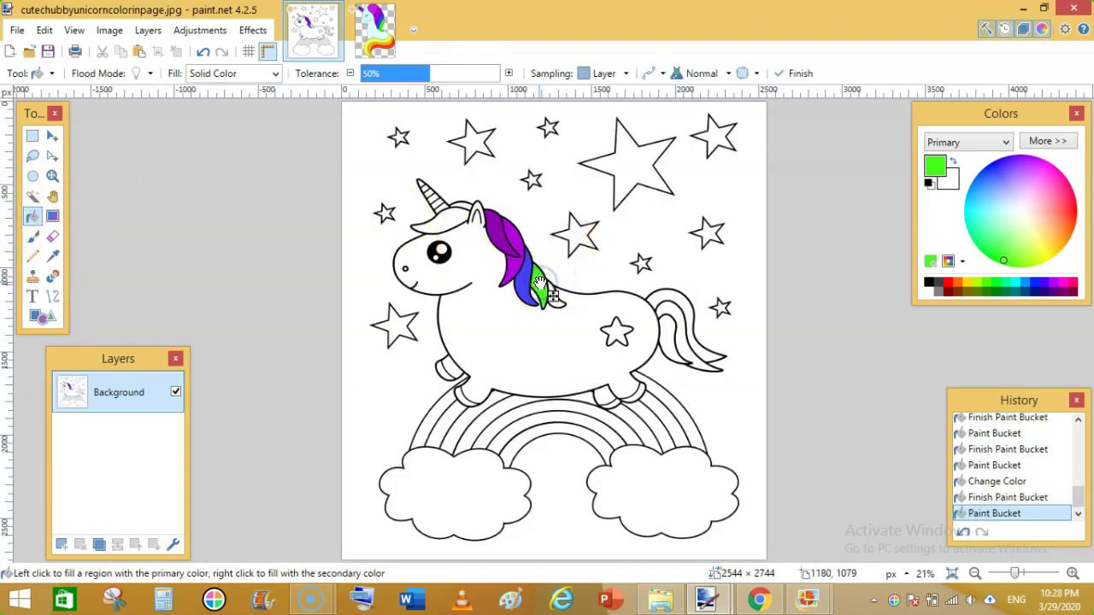
{"action": "left_click", "coordinate": [196, 177]}
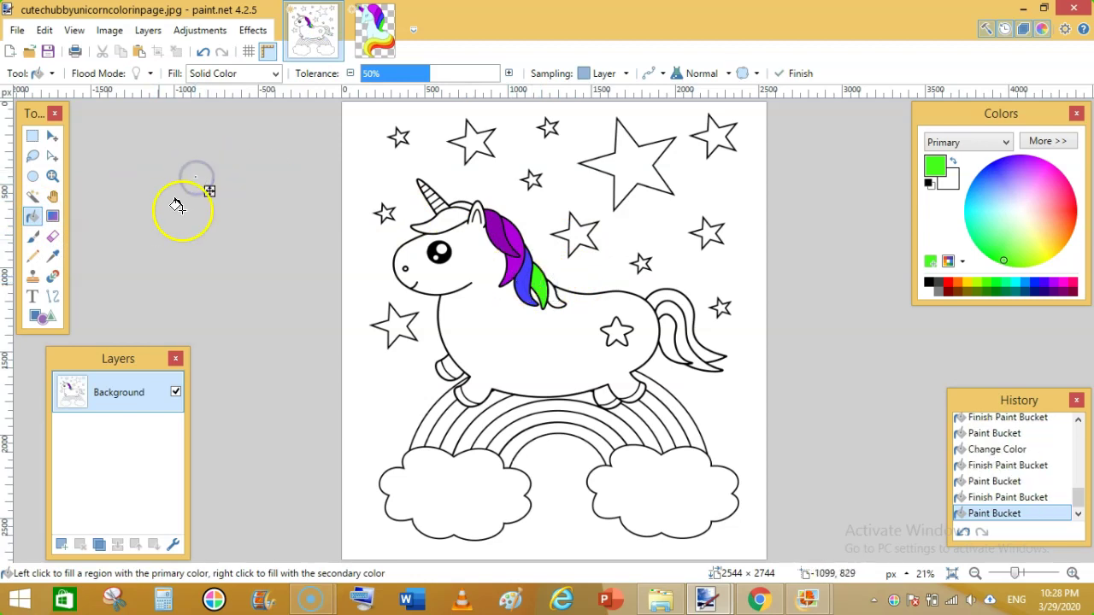
Sample the red from the rainbow unicorn's tail and fill the last mane strand on the coloring page with it.
{"action": "left_click", "coordinate": [54, 255]}
{"action": "left_click", "coordinate": [358, 34]}
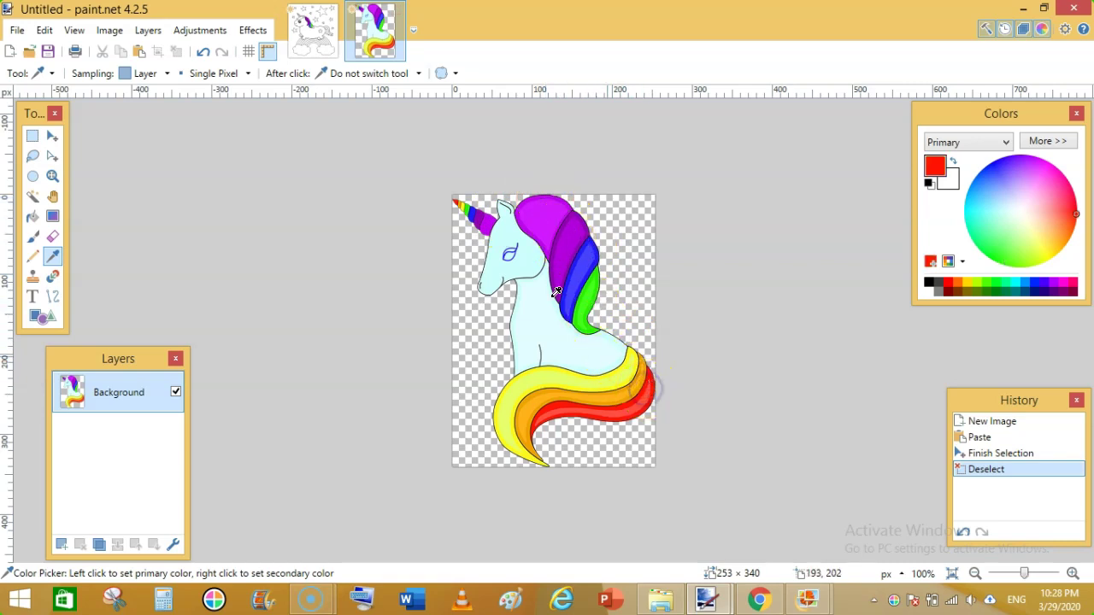
{"action": "left_click", "coordinate": [313, 29]}
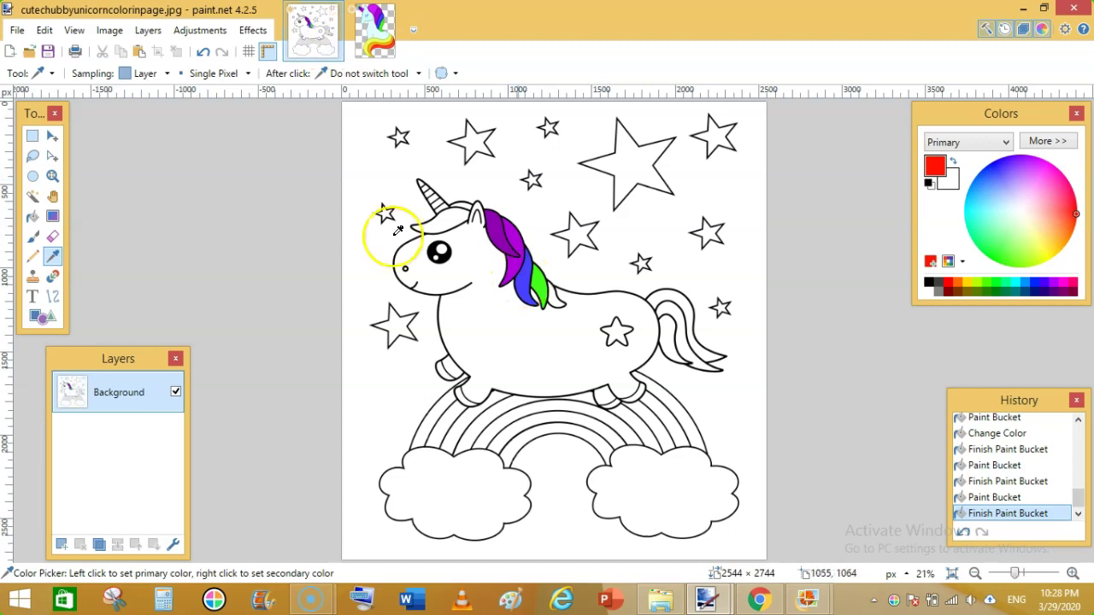
{"action": "left_click", "coordinate": [32, 216]}
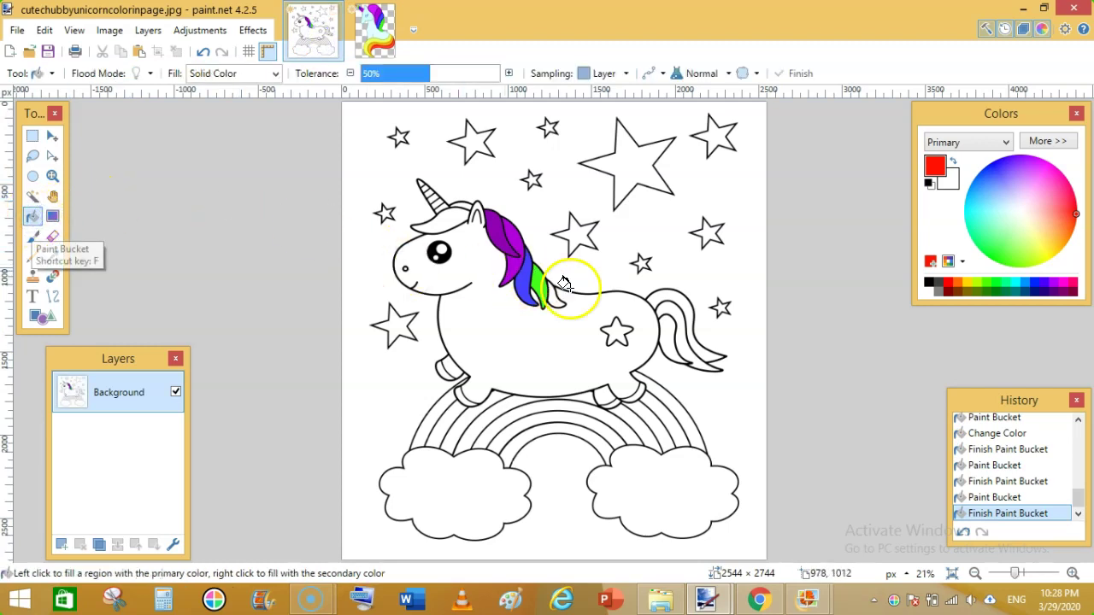
{"action": "left_click", "coordinate": [556, 299]}
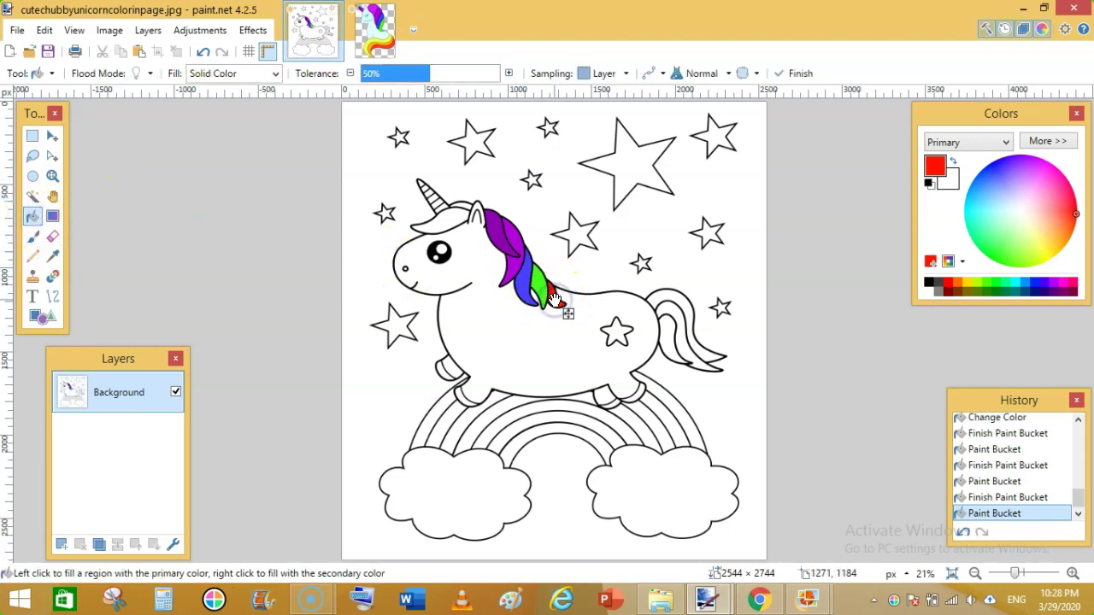
{"action": "left_click", "coordinate": [229, 190]}
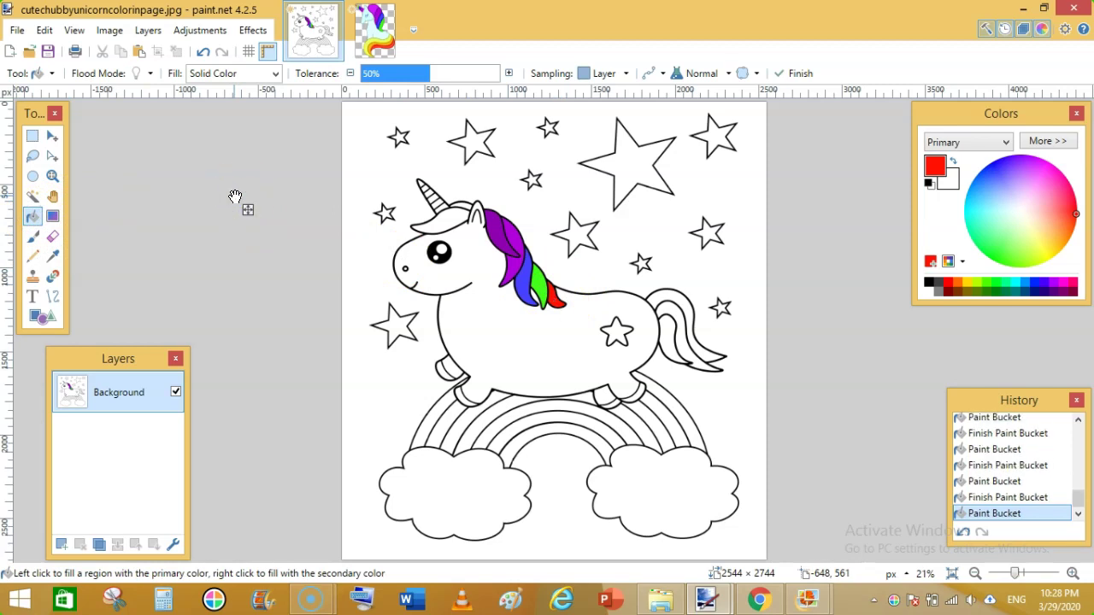
Sample the light blue from the rainbow unicorn's body and fill the coloring-page unicorn's head and body with it.
{"action": "left_click", "coordinate": [373, 33]}
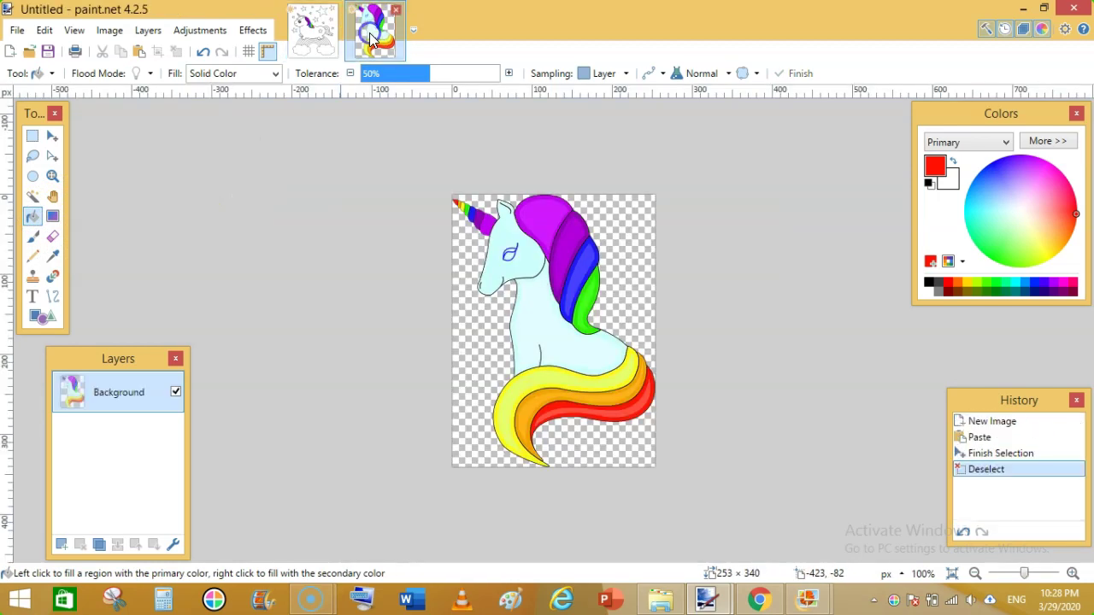
{"action": "left_click", "coordinate": [52, 255]}
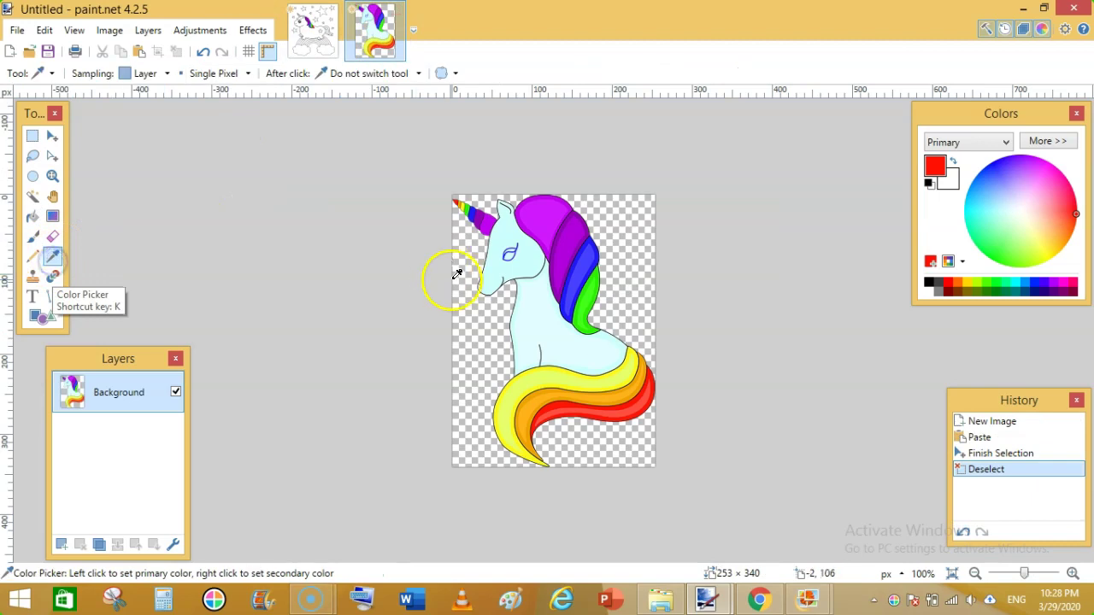
{"action": "left_click", "coordinate": [524, 319]}
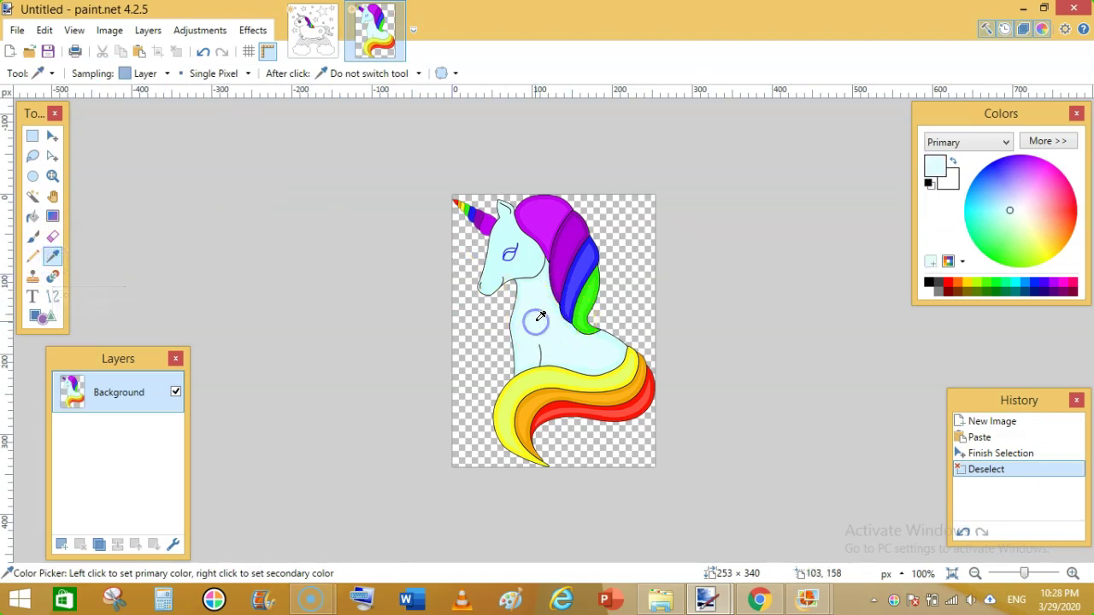
{"action": "left_click", "coordinate": [333, 44]}
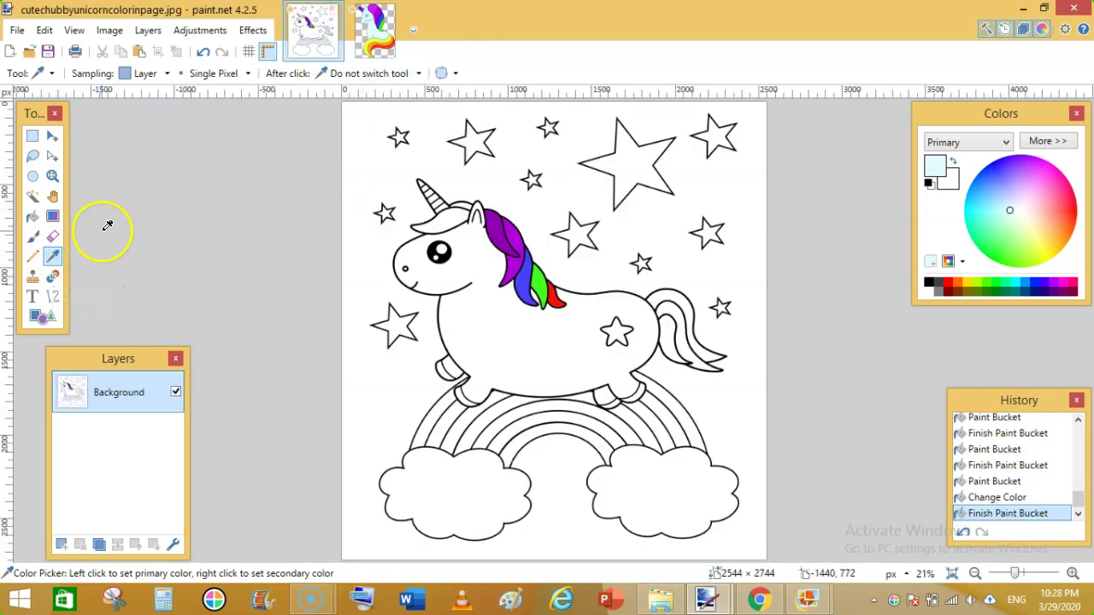
{"action": "left_click", "coordinate": [33, 216]}
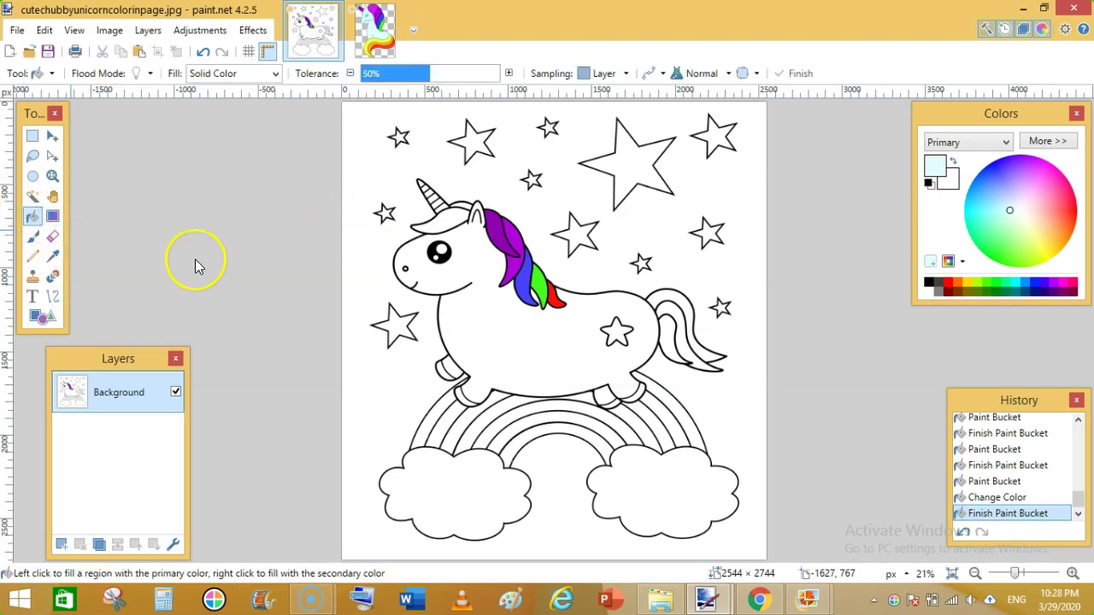
{"action": "left_click", "coordinate": [477, 338]}
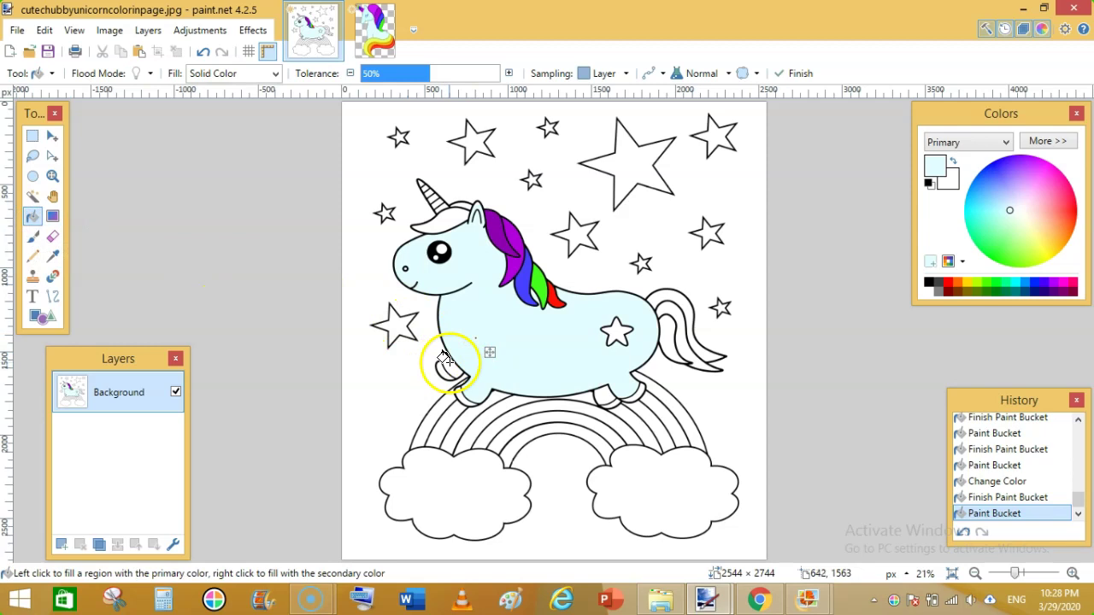
Fill the unicorn's remaining leg and hoof areas with the light blue and undo the stray fill on the outlines.
{"action": "left_click", "coordinate": [446, 361]}
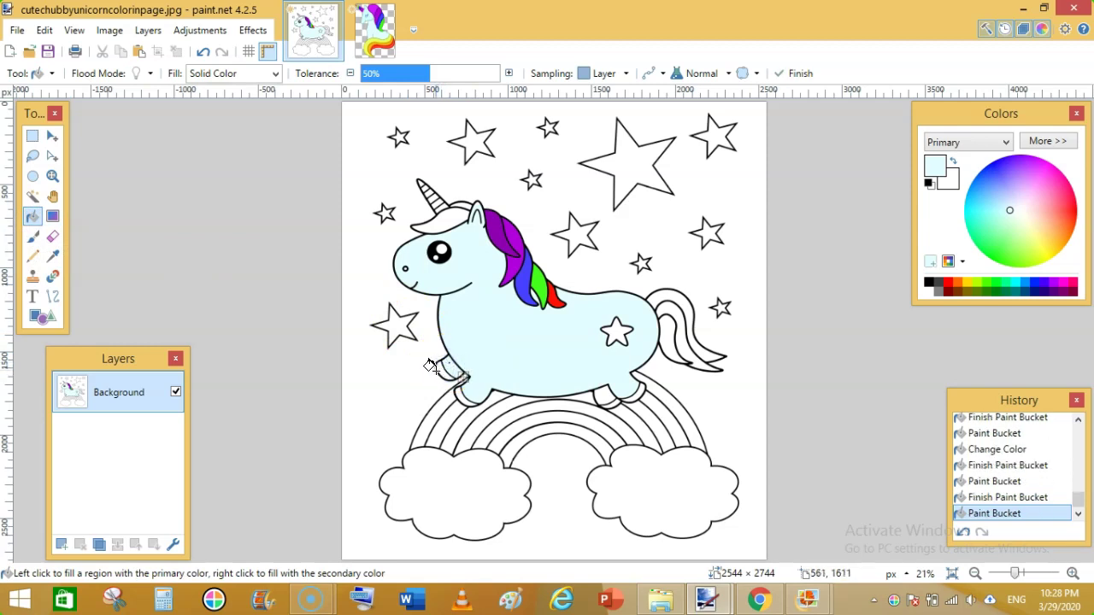
{"action": "left_click", "coordinate": [438, 369]}
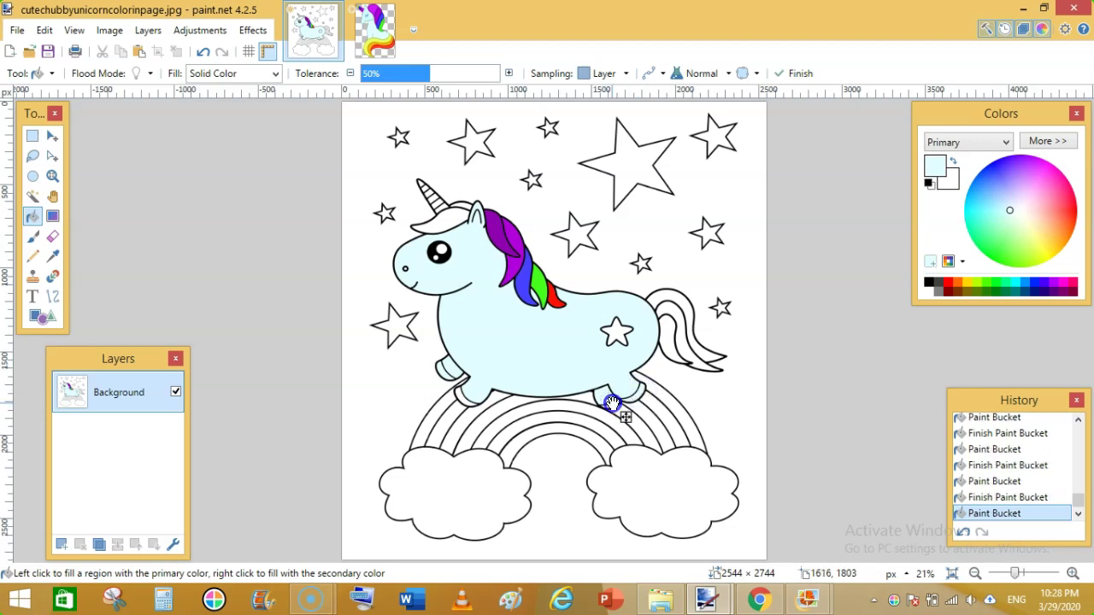
{"action": "left_click", "coordinate": [612, 403]}
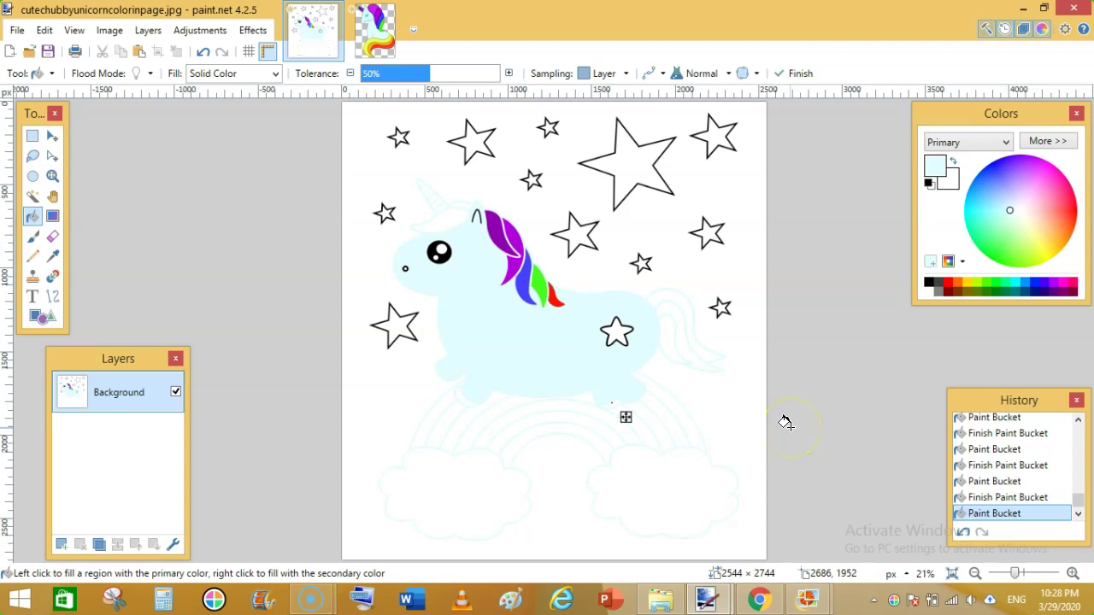
{"action": "key", "text": "ctrl+z"}
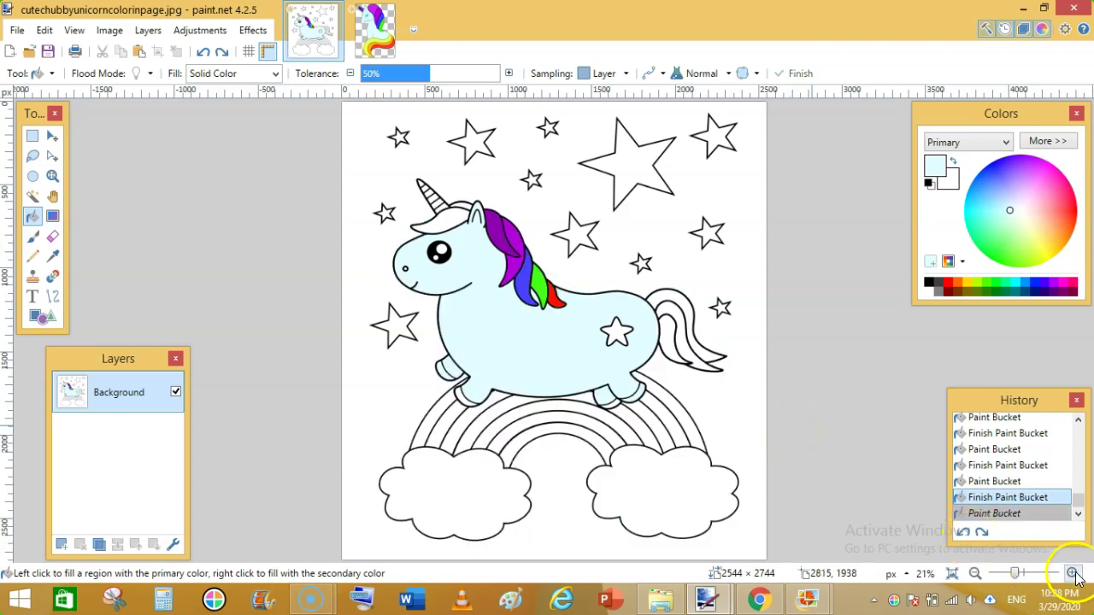
{"action": "left_click", "coordinate": [1075, 574]}
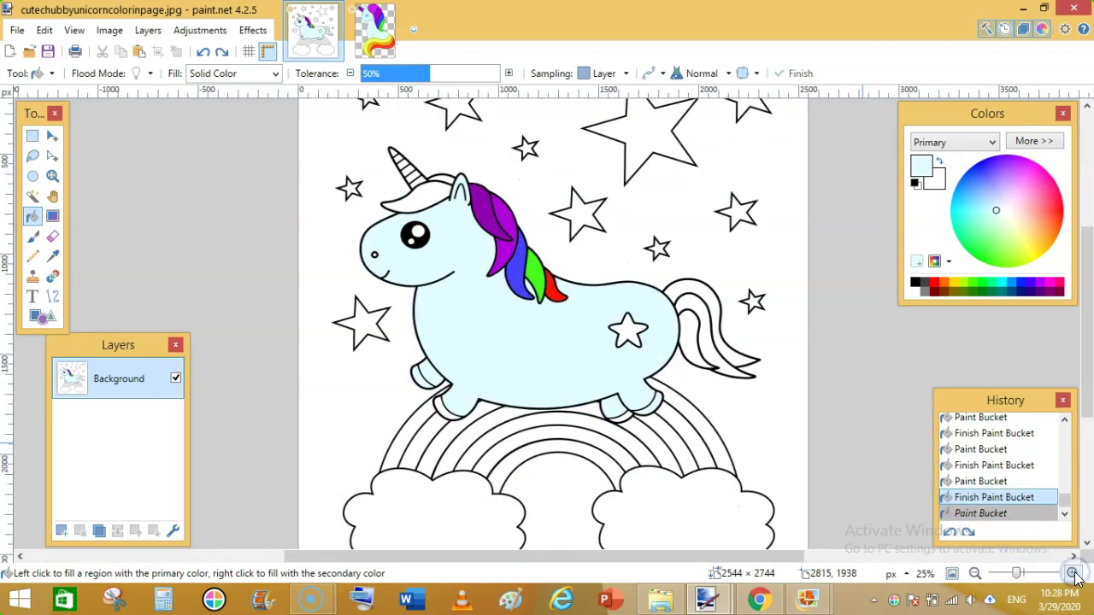
Fill the unfilled part of the unicorn's hind leg on the coloring page with the light blue.
{"action": "left_click", "coordinate": [621, 411]}
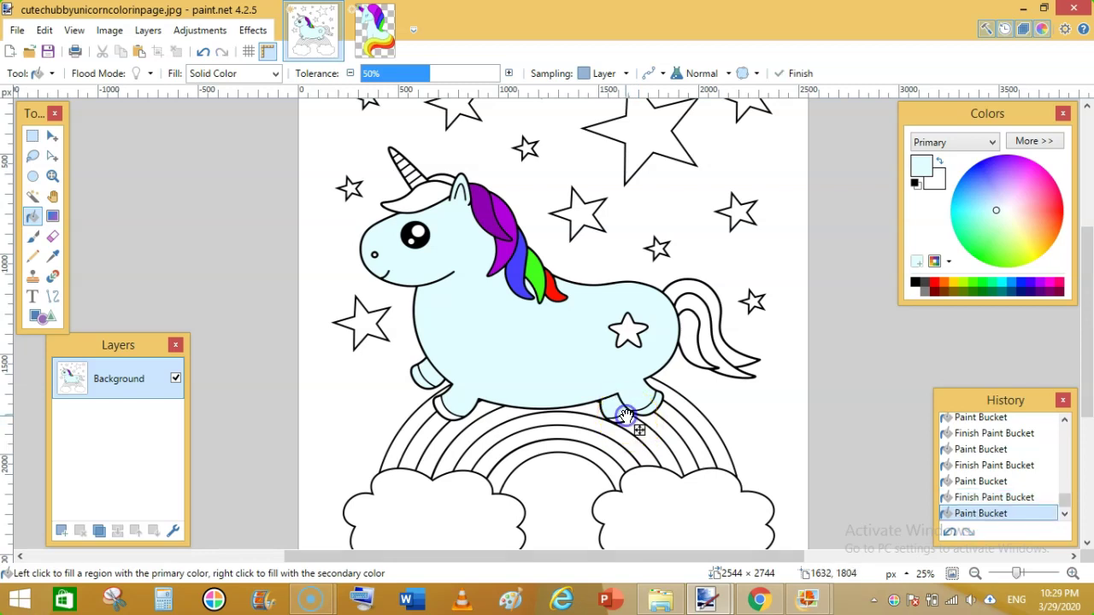
{"action": "left_click", "coordinate": [374, 36]}
{"action": "left_click", "coordinate": [312, 30]}
{"action": "left_click", "coordinate": [975, 574]}
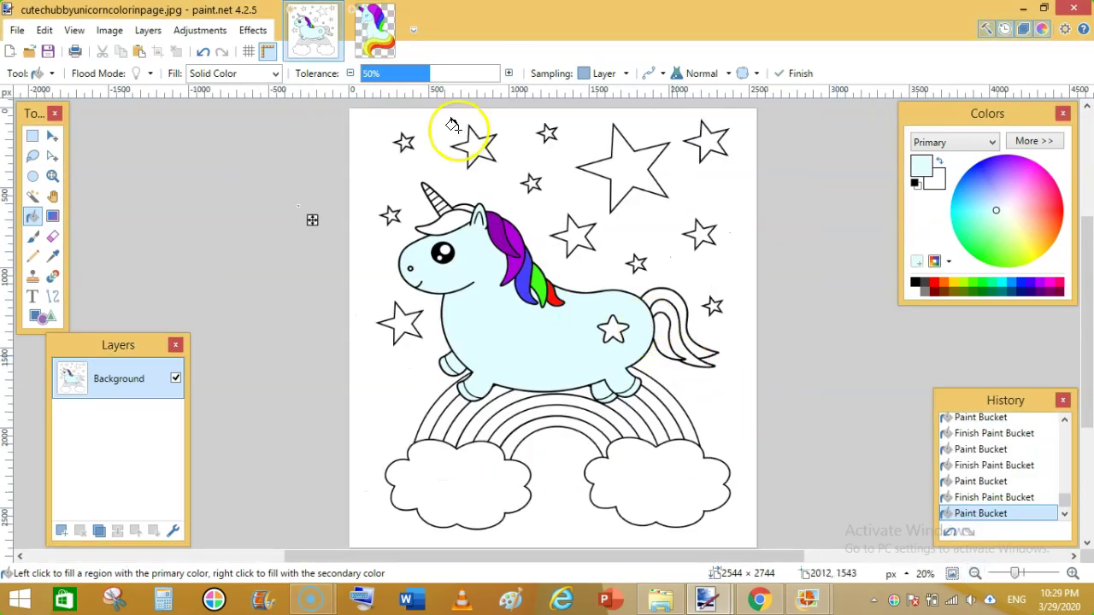
Sample the yellow from the rainbow unicorn's tail and fill the outer tail strand on the coloring page with it.
{"action": "left_click", "coordinate": [391, 40]}
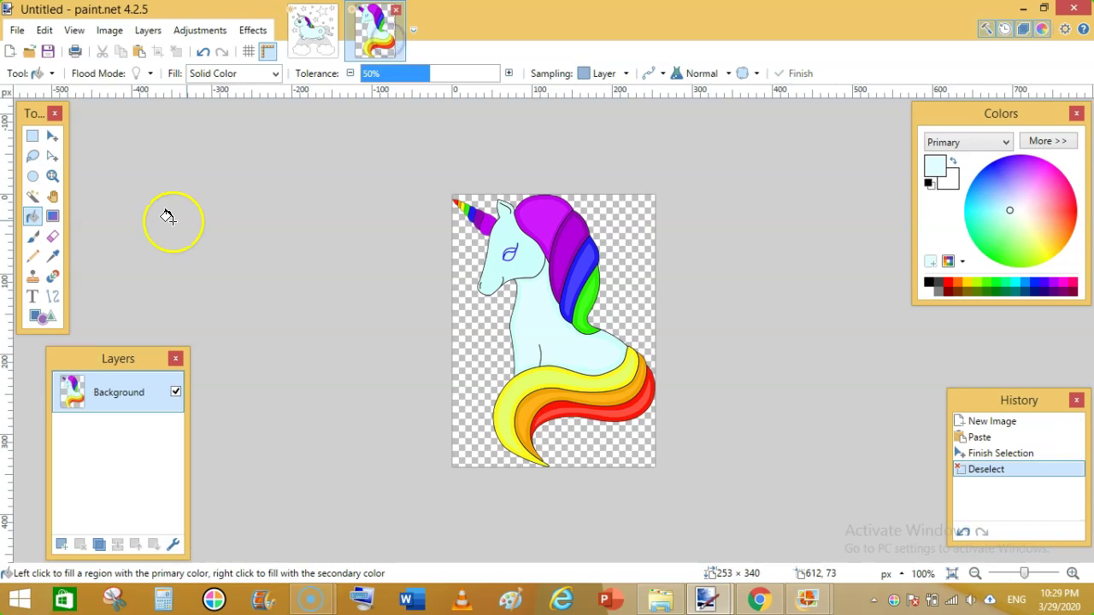
{"action": "left_click", "coordinate": [54, 259]}
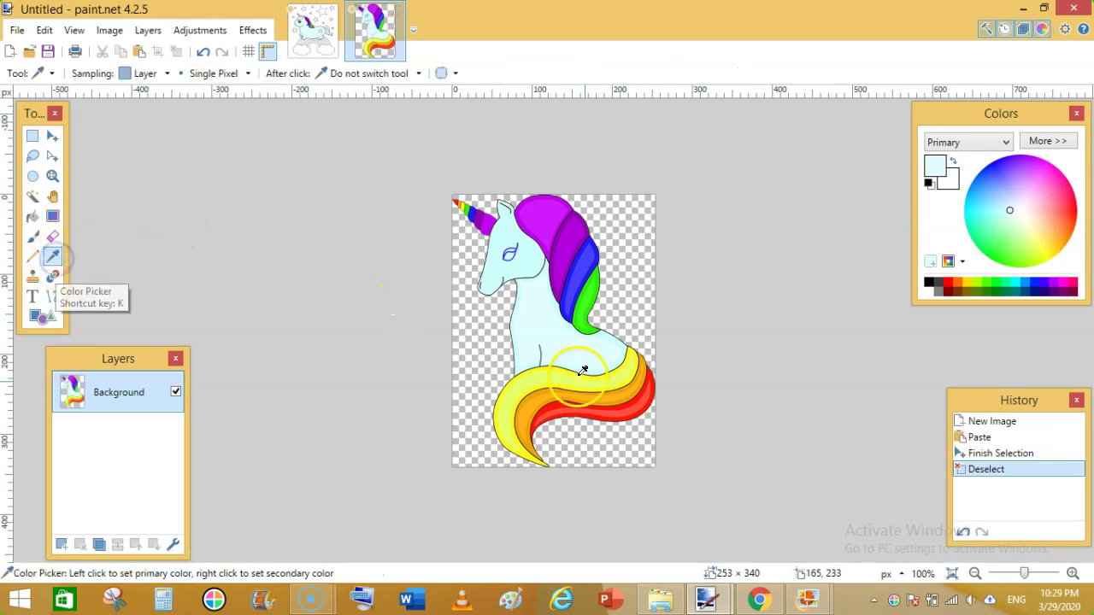
{"action": "left_click", "coordinate": [593, 377]}
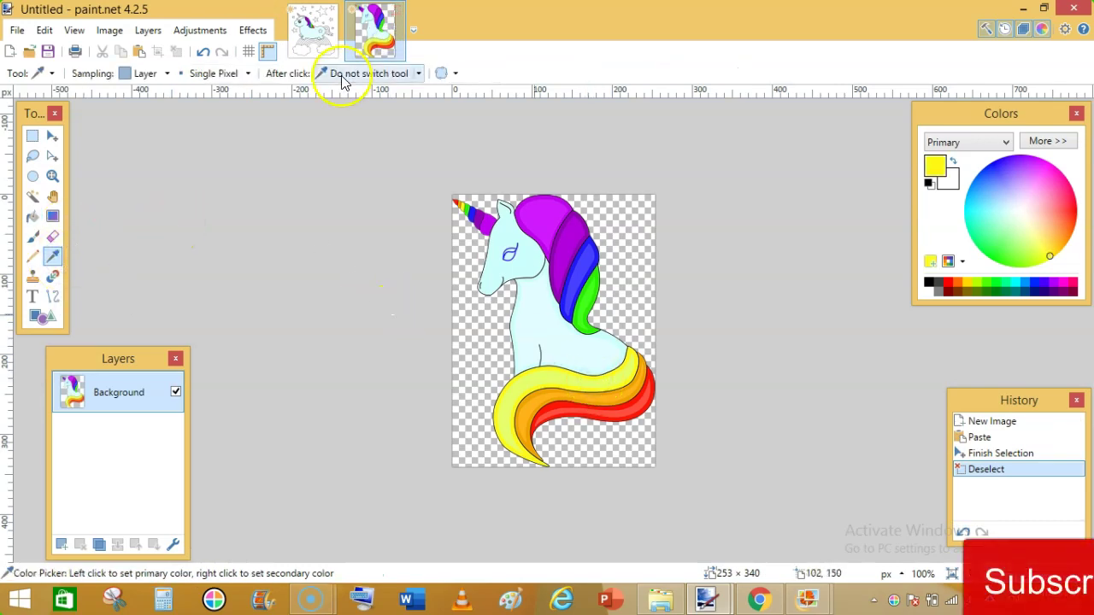
{"action": "left_click", "coordinate": [312, 29]}
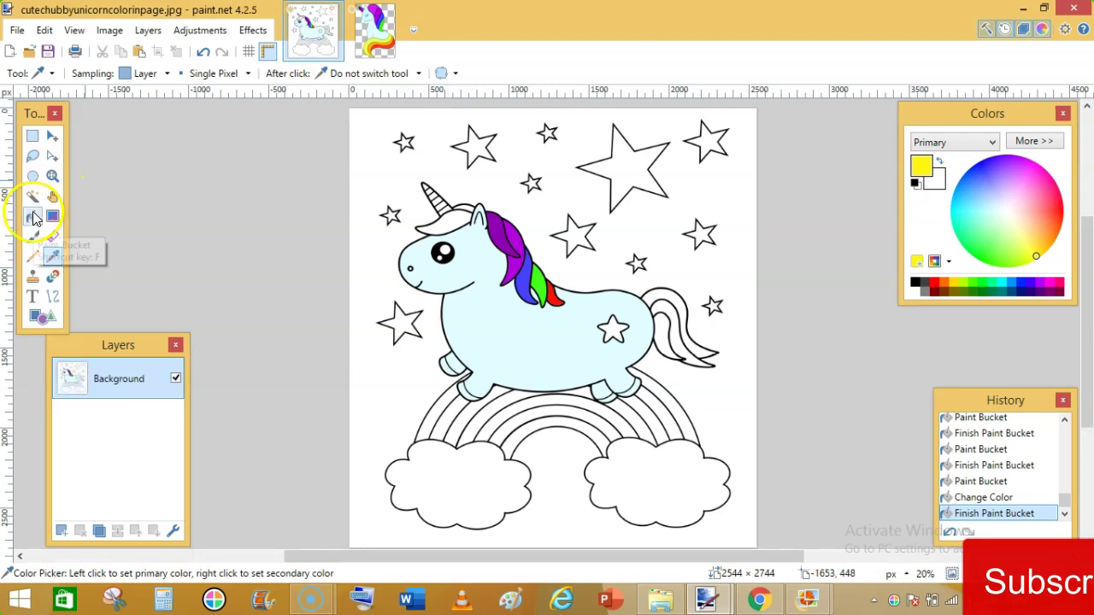
{"action": "left_click", "coordinate": [32, 216]}
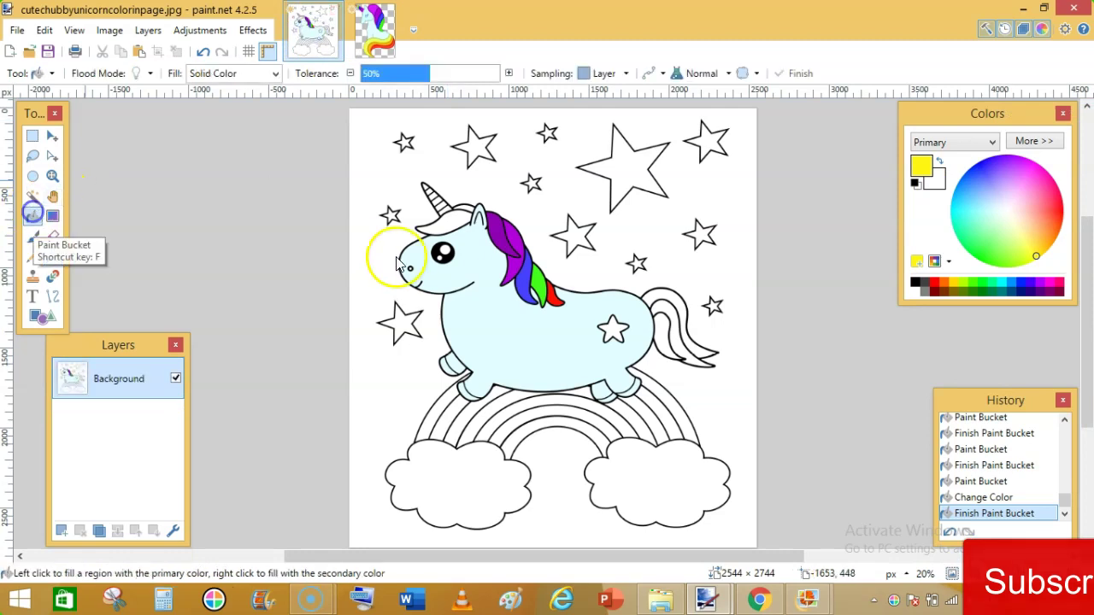
{"action": "left_click", "coordinate": [674, 298]}
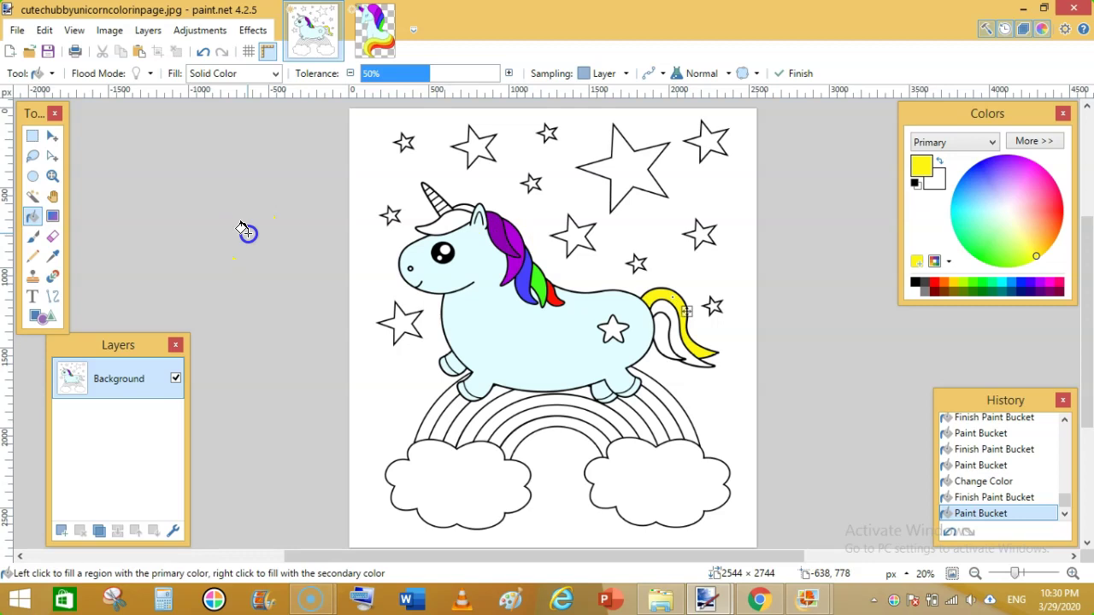
Sample the orange from the rainbow unicorn's tail and fill the middle tail strand on the coloring page with it.
{"action": "left_click", "coordinate": [376, 33]}
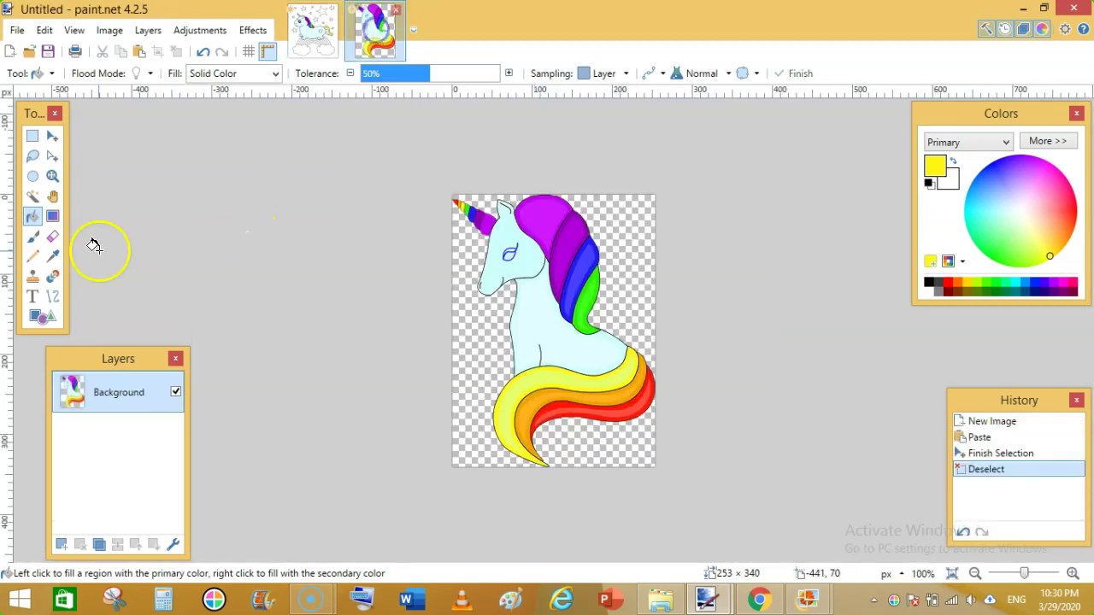
{"action": "left_click", "coordinate": [53, 258]}
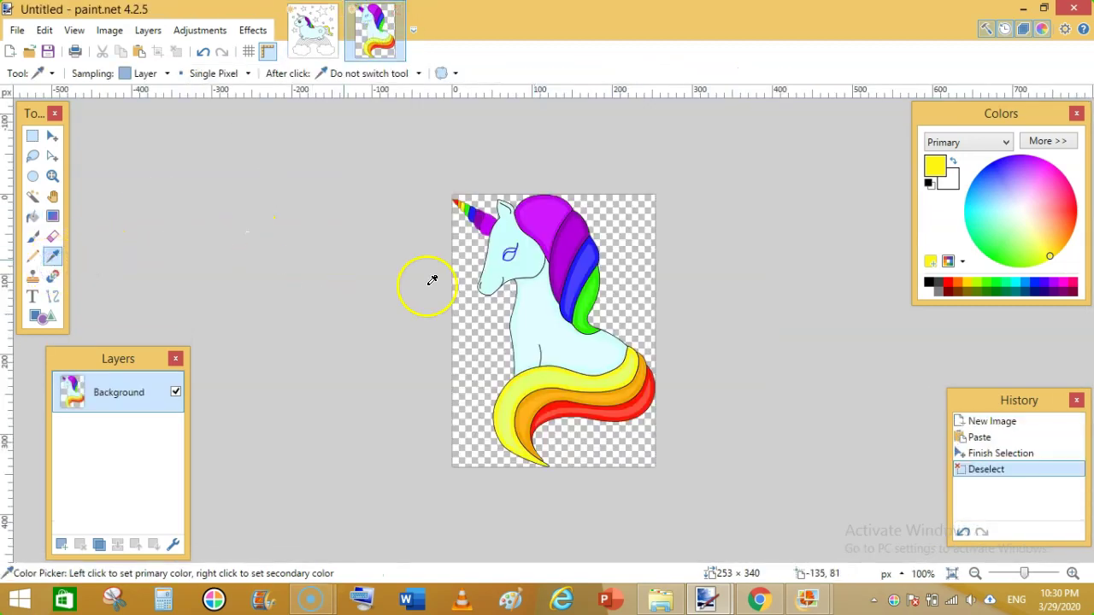
{"action": "left_click", "coordinate": [622, 393]}
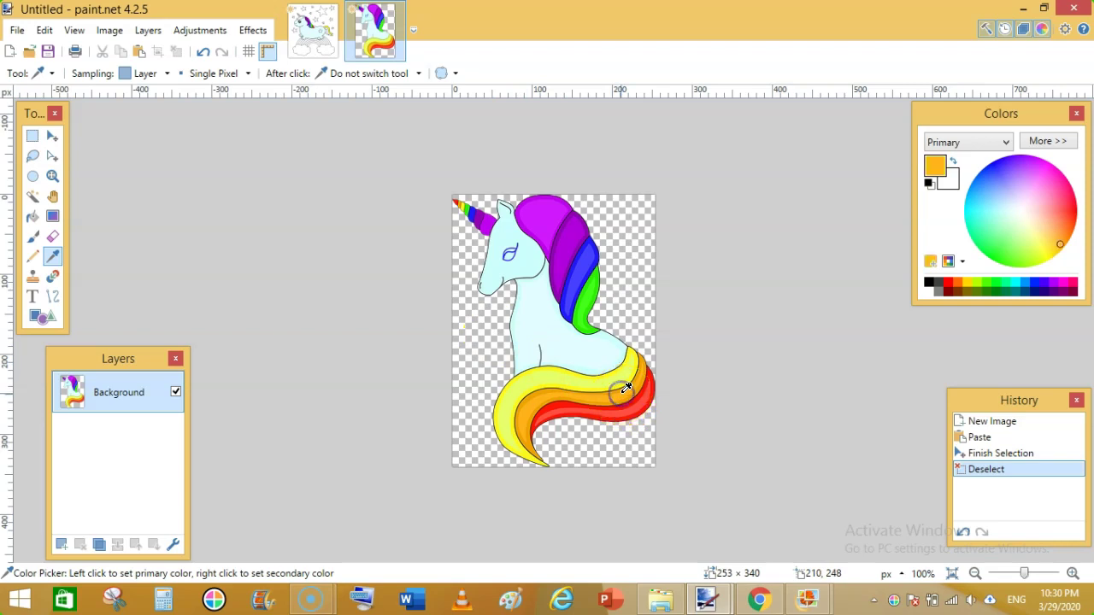
{"action": "left_click", "coordinate": [312, 33]}
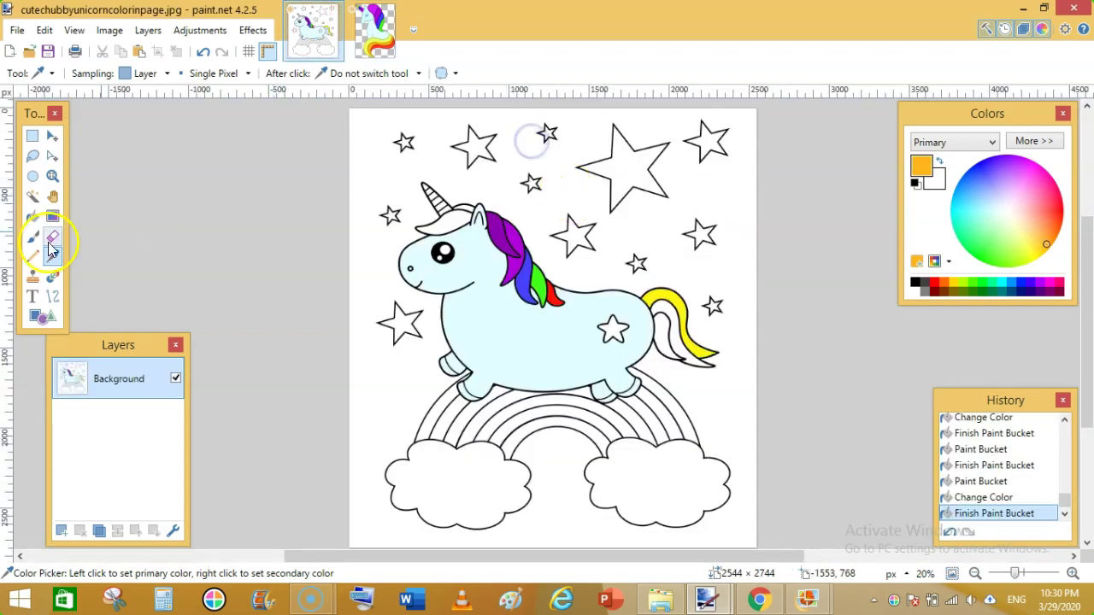
{"action": "left_click", "coordinate": [33, 216]}
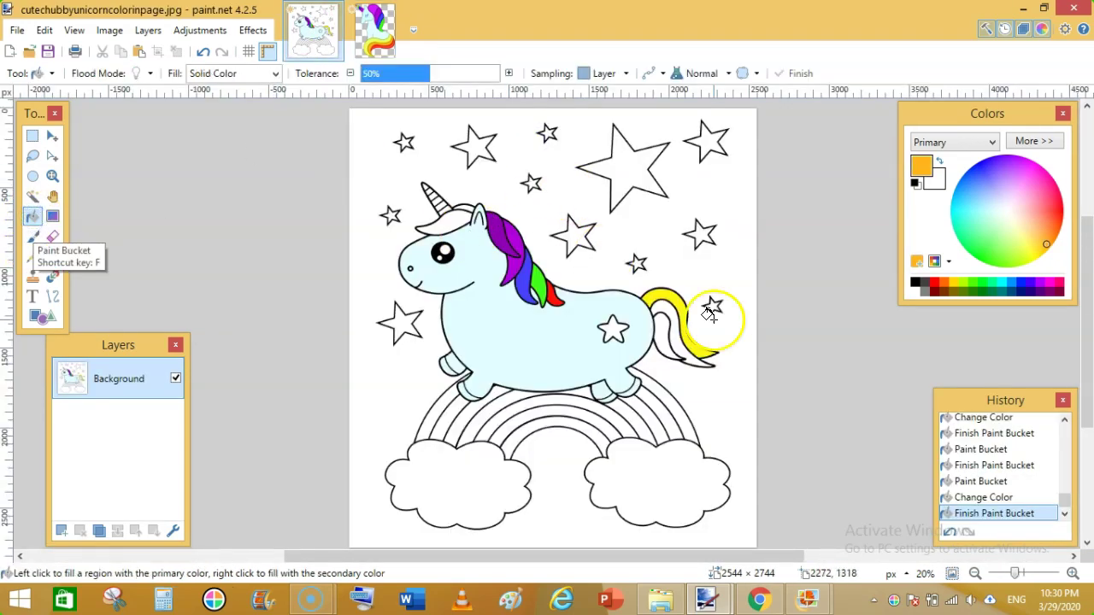
{"action": "left_click", "coordinate": [676, 323]}
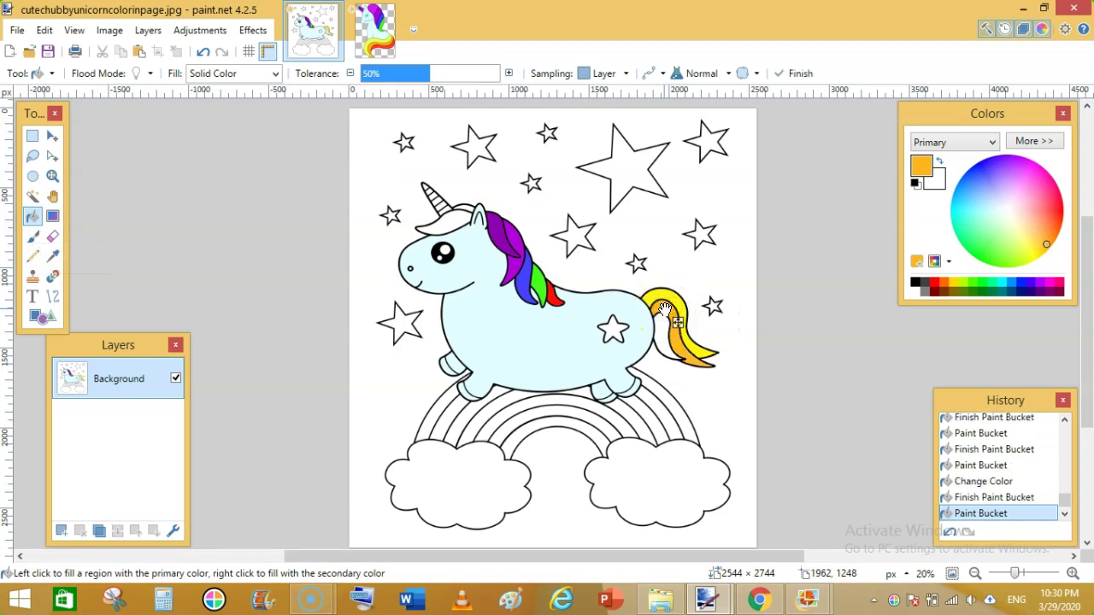
Sample the light red from the rainbow unicorn's tail and fill the inner tail strand on the coloring page with it.
{"action": "left_click", "coordinate": [247, 200]}
{"action": "key", "text": "ctrl+Tab"}
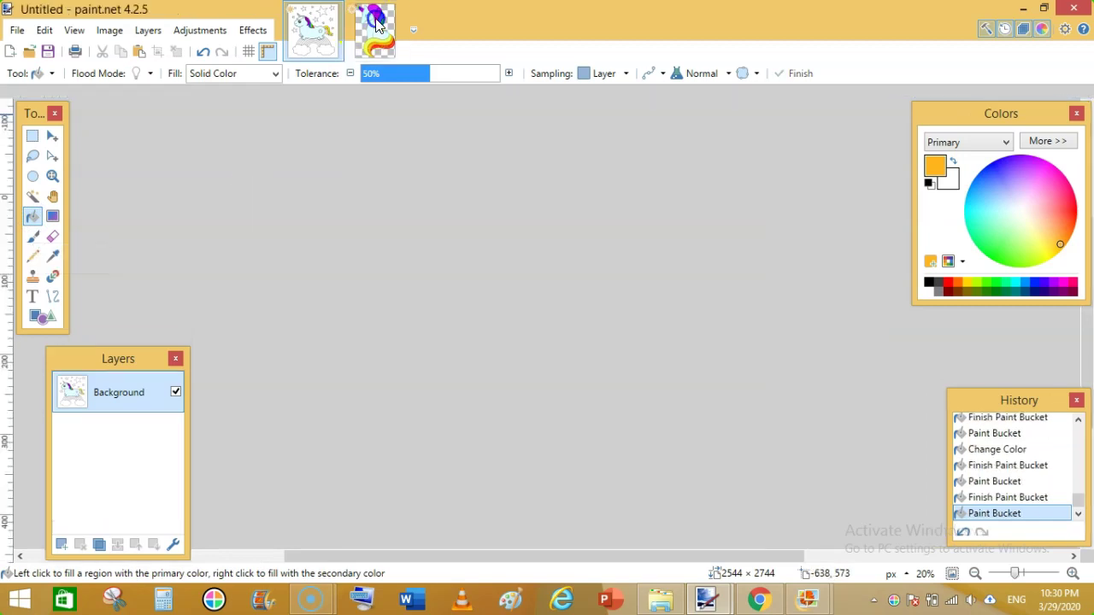
{"action": "left_click", "coordinate": [52, 256]}
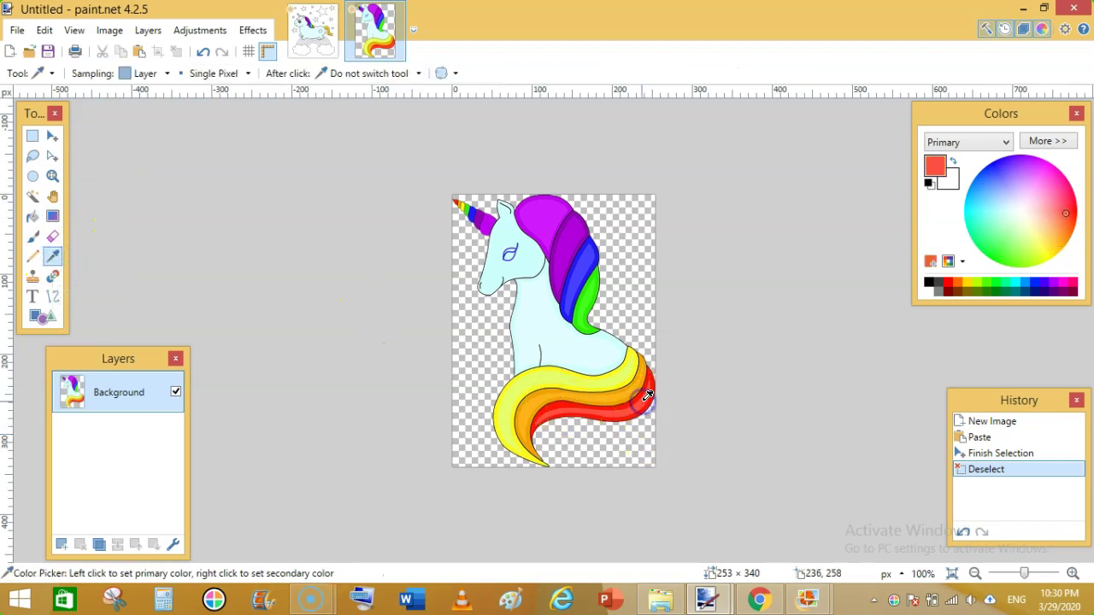
{"action": "left_click", "coordinate": [313, 30]}
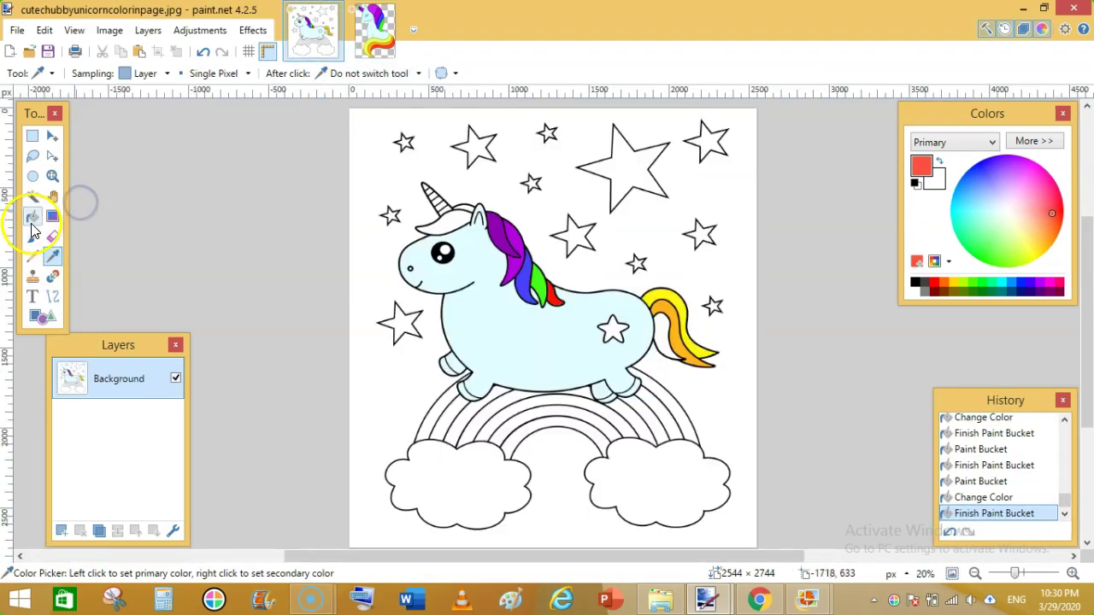
{"action": "left_click", "coordinate": [31, 216]}
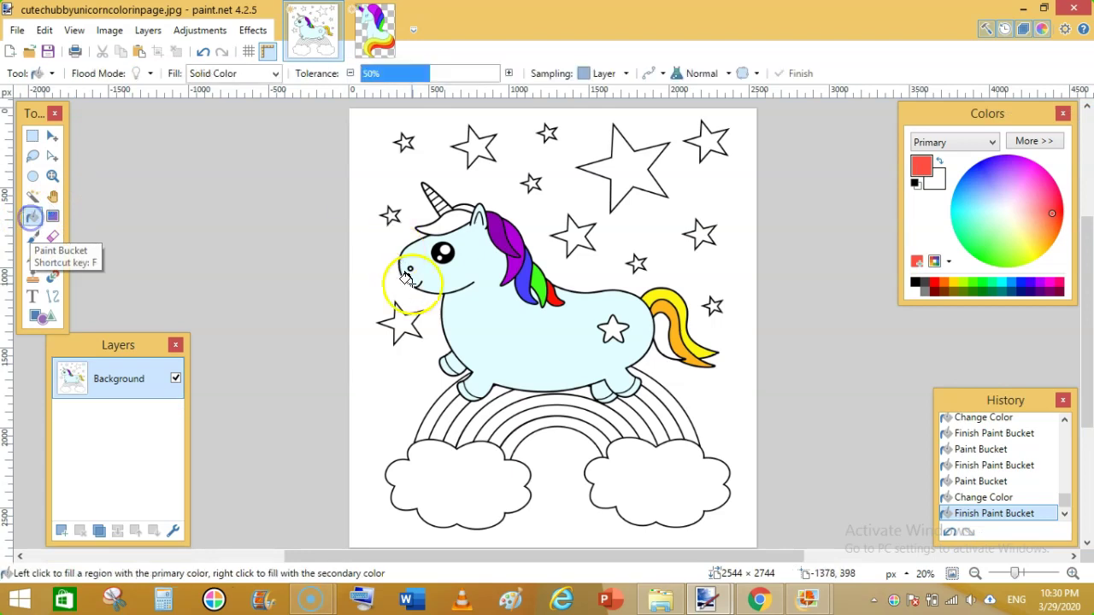
{"action": "left_click", "coordinate": [662, 333]}
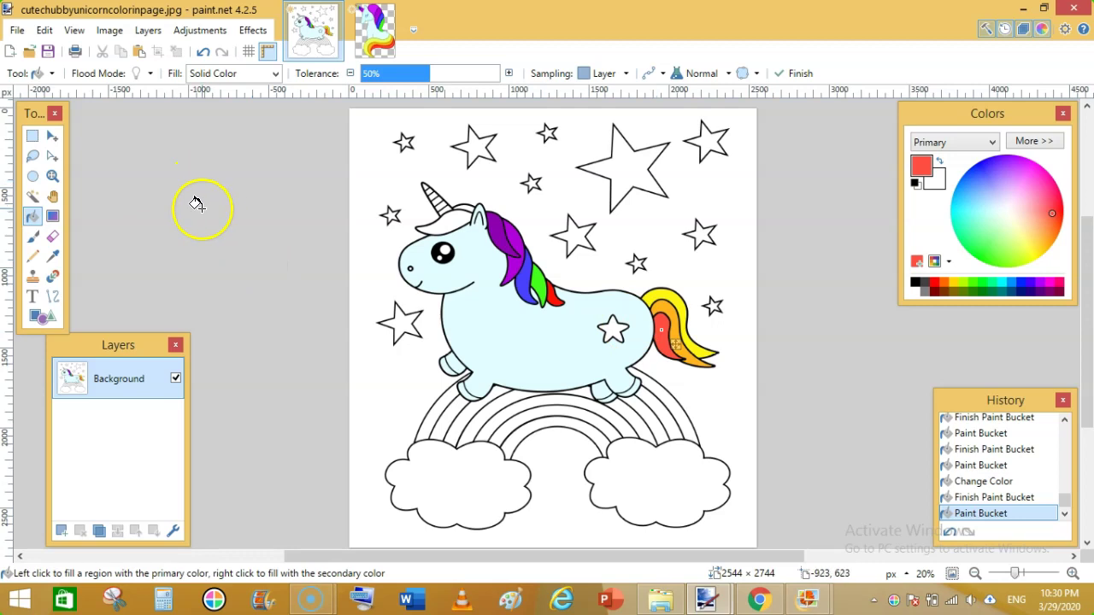
Fill both parts of the unicorn's forelock below the horn with the same light red.
{"action": "left_click", "coordinate": [445, 216]}
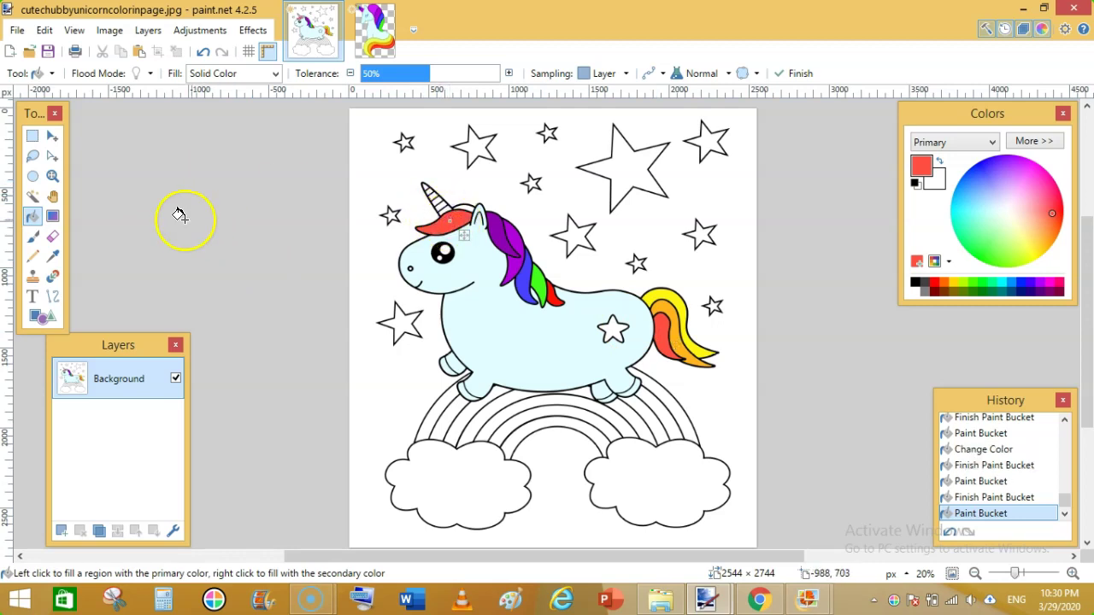
{"action": "left_click", "coordinate": [461, 206]}
{"action": "left_click", "coordinate": [272, 223]}
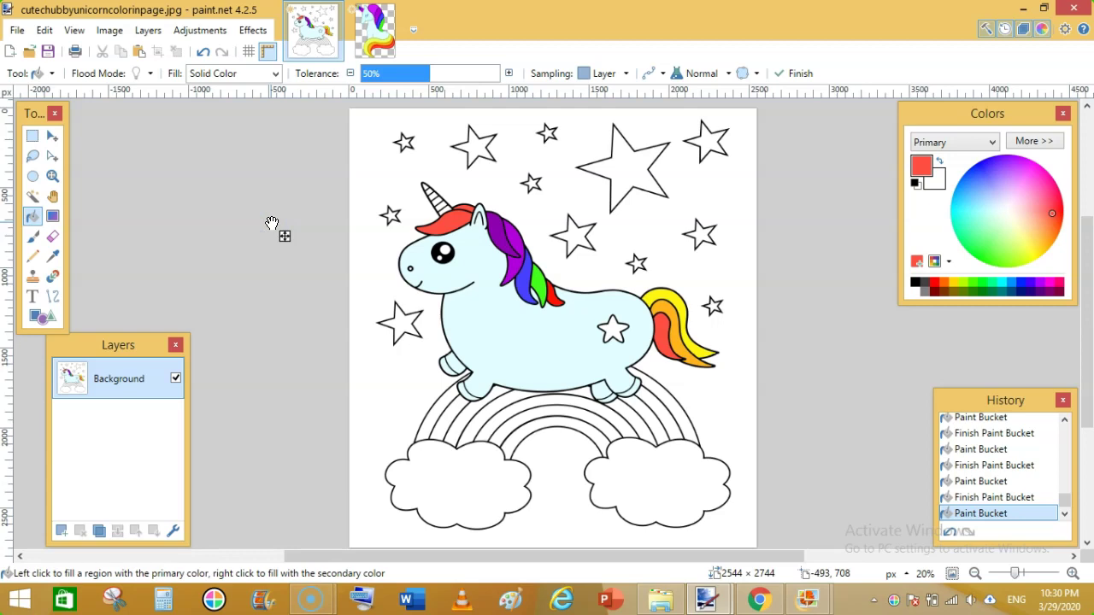
Fill the large and medium-sized stars around the unicorn with the light red.
{"action": "left_click", "coordinate": [52, 256]}
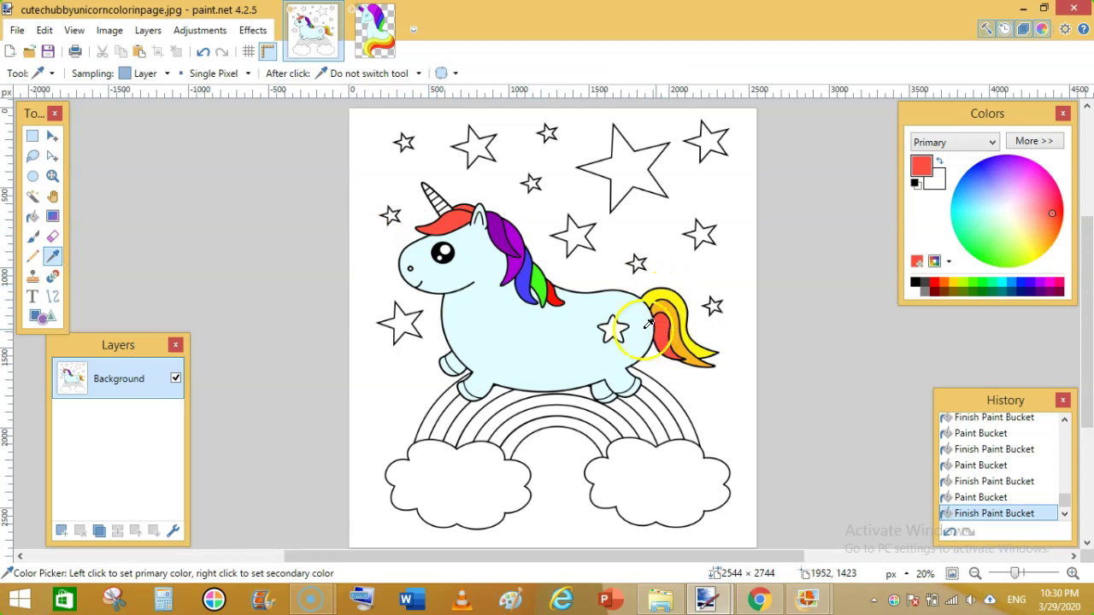
{"action": "left_click", "coordinate": [32, 216]}
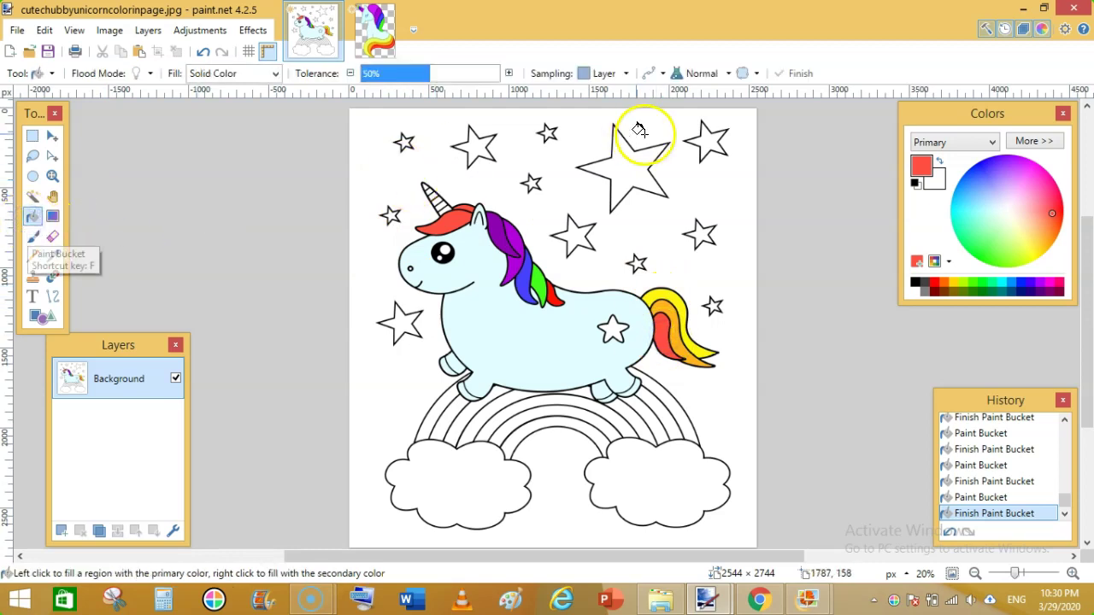
{"action": "left_click", "coordinate": [625, 161]}
{"action": "left_click", "coordinate": [571, 231]}
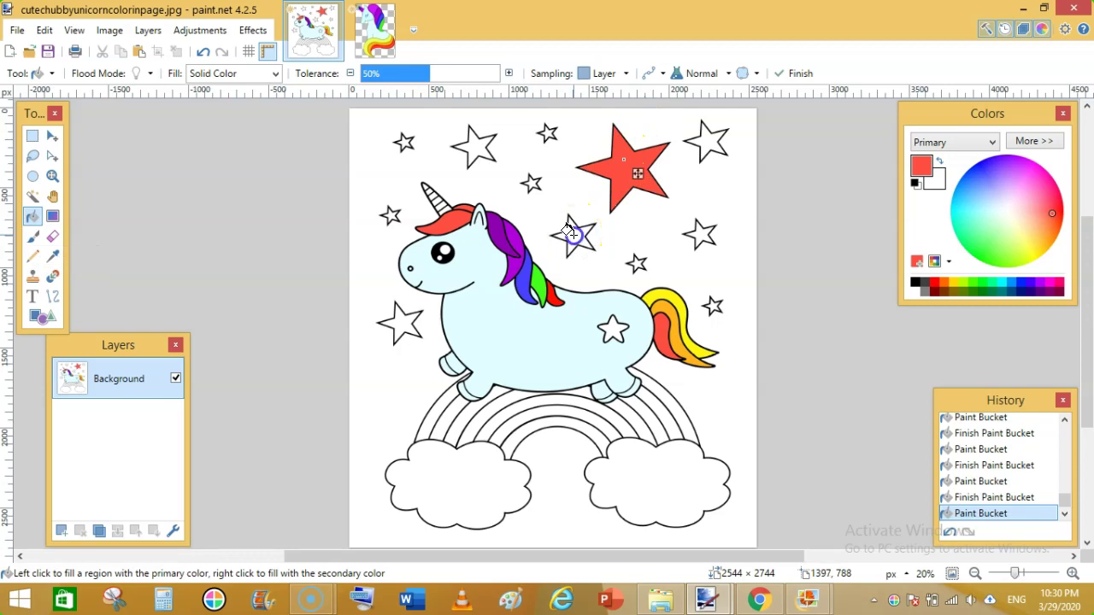
{"action": "left_click", "coordinate": [708, 139]}
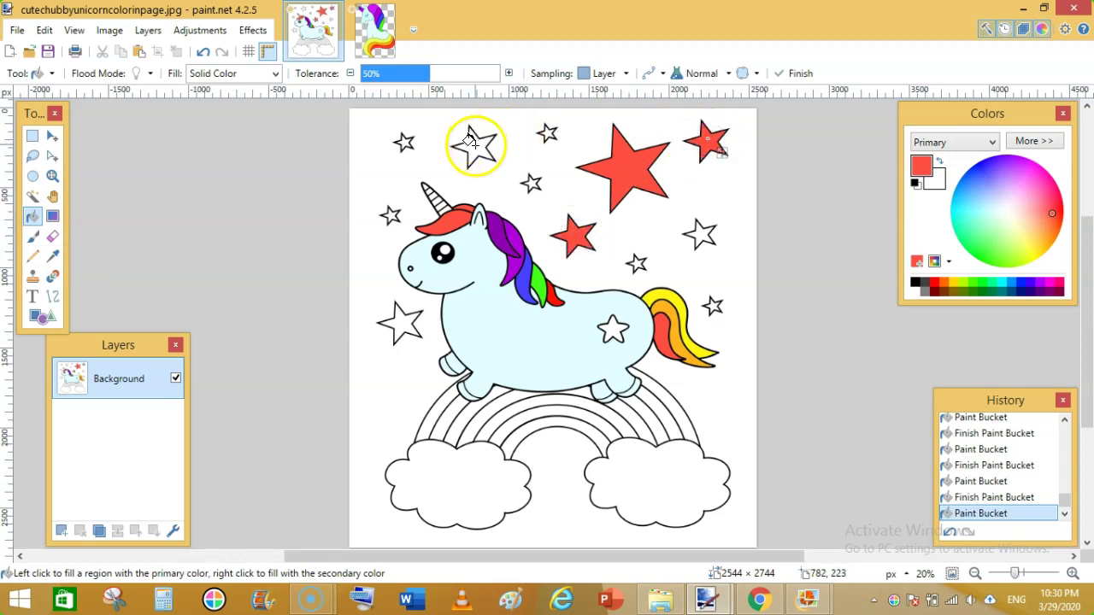
{"action": "left_click", "coordinate": [391, 316]}
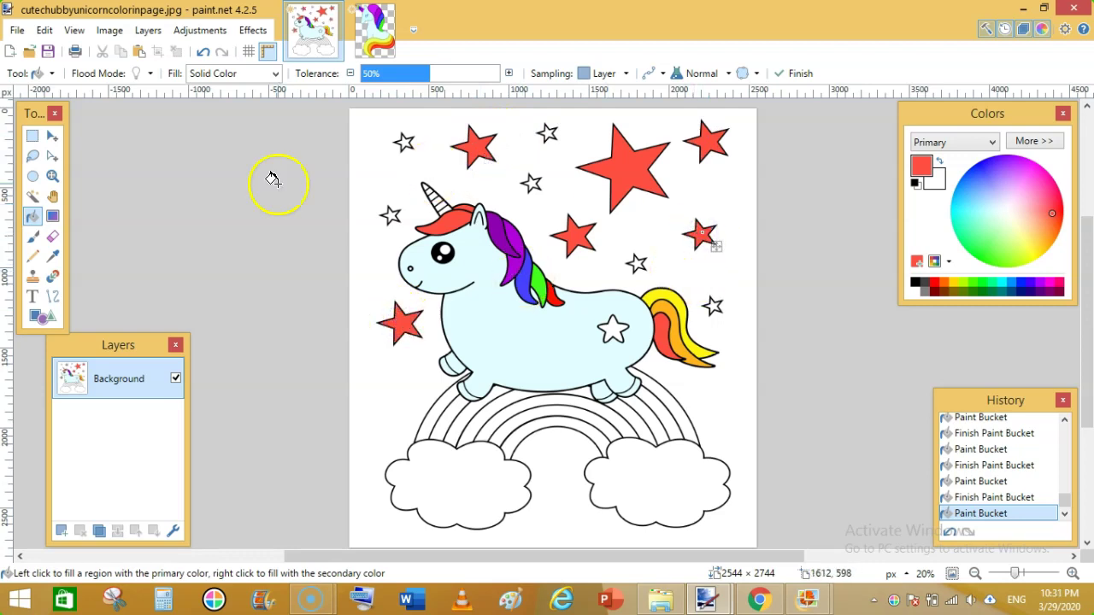
Sample the orange from the coloring page's tail and fill the small stars and the star on the unicorn's body with it.
{"action": "left_click", "coordinate": [52, 255]}
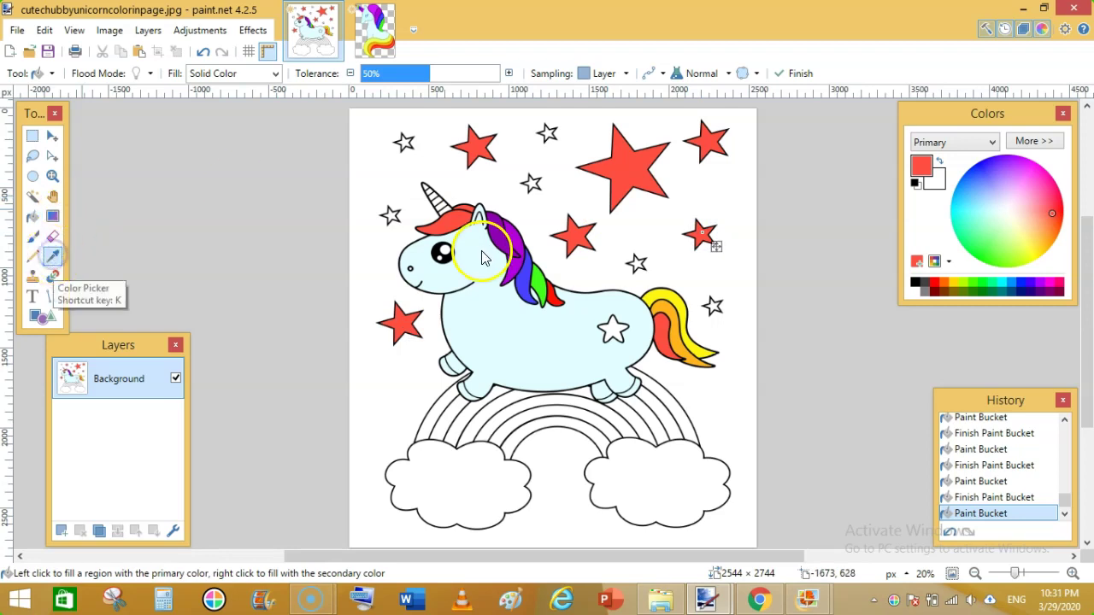
{"action": "left_click", "coordinate": [663, 316]}
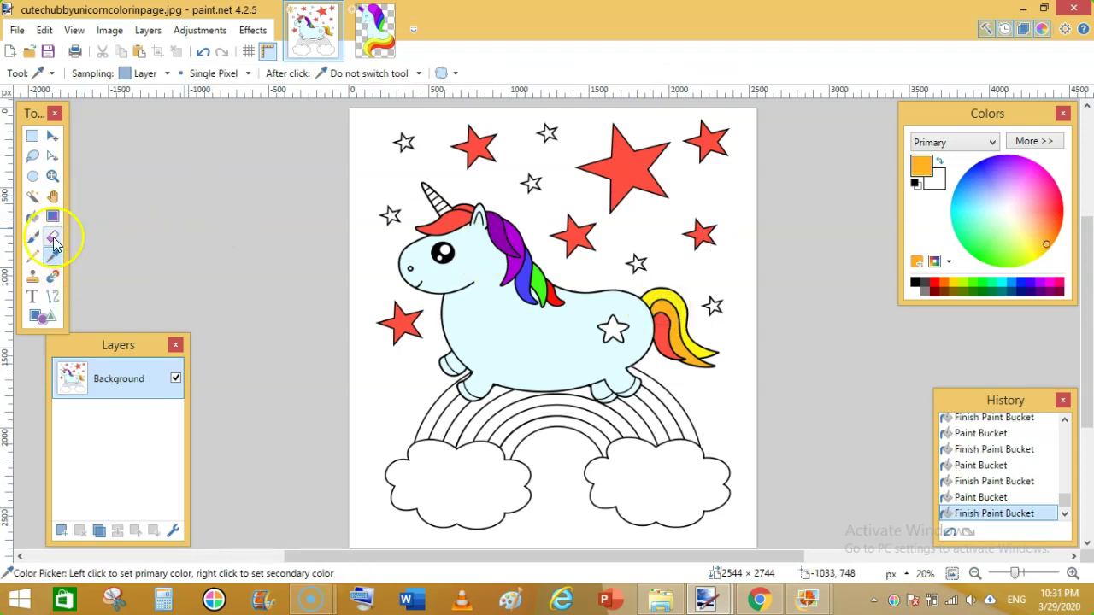
{"action": "key", "text": "f"}
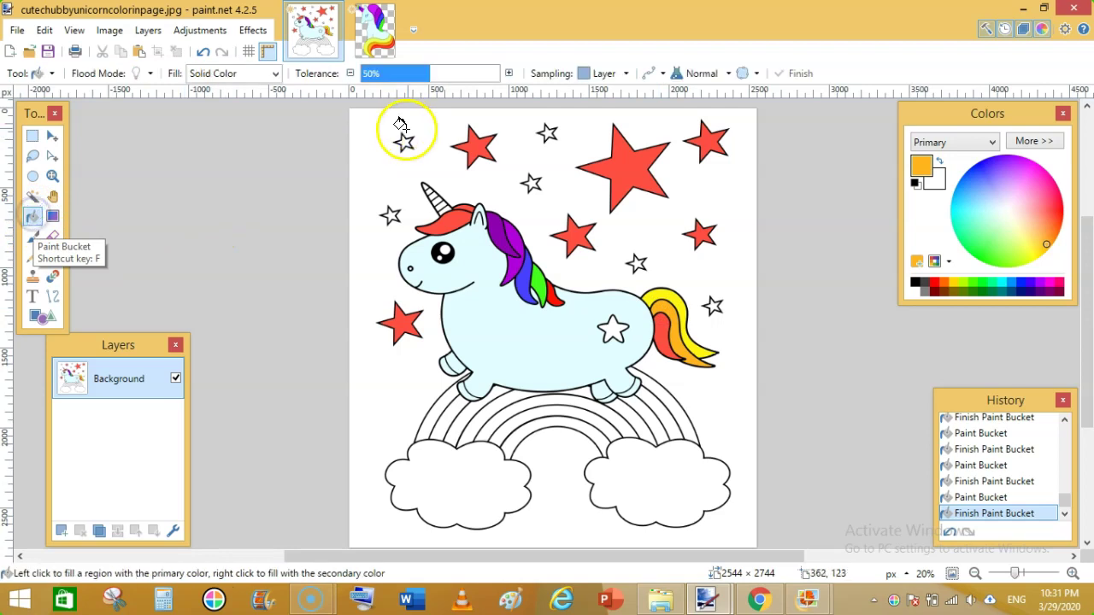
{"action": "left_click", "coordinate": [402, 141]}
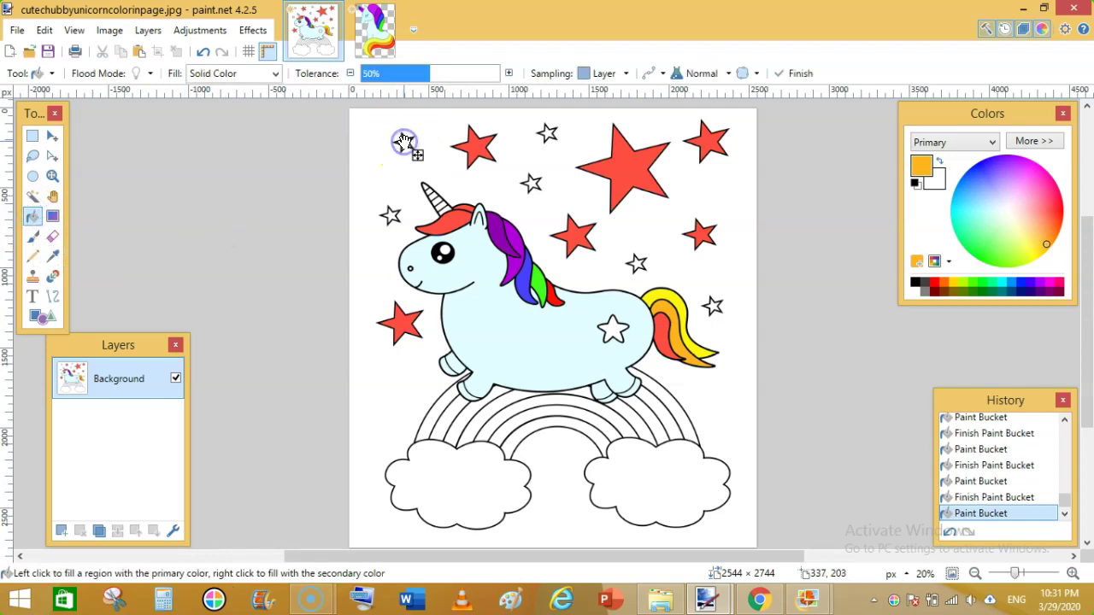
{"action": "left_click", "coordinate": [389, 213]}
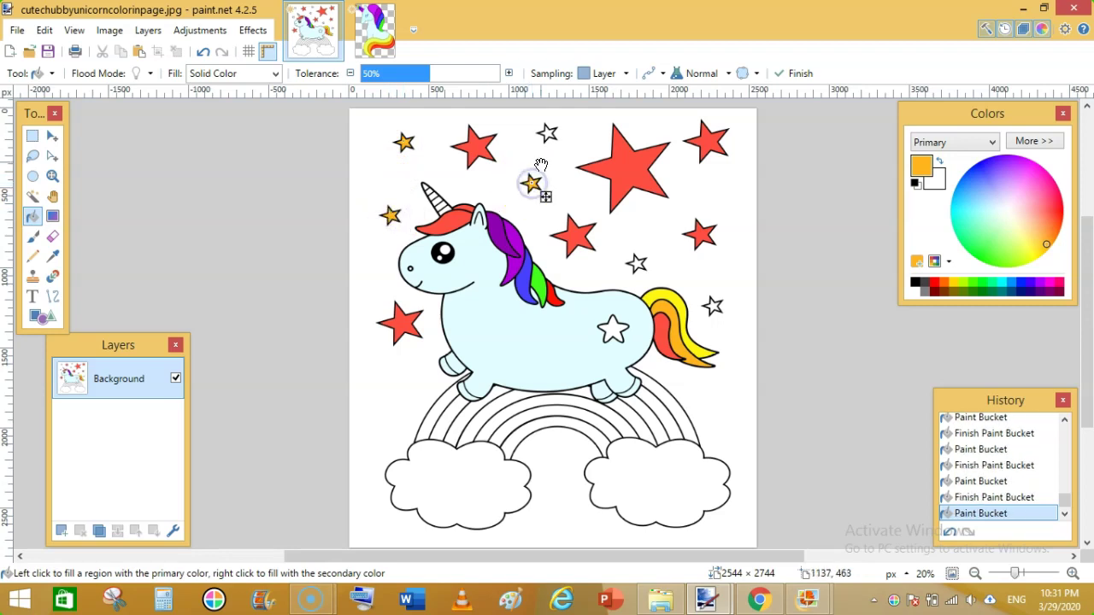
{"action": "left_click", "coordinate": [546, 128]}
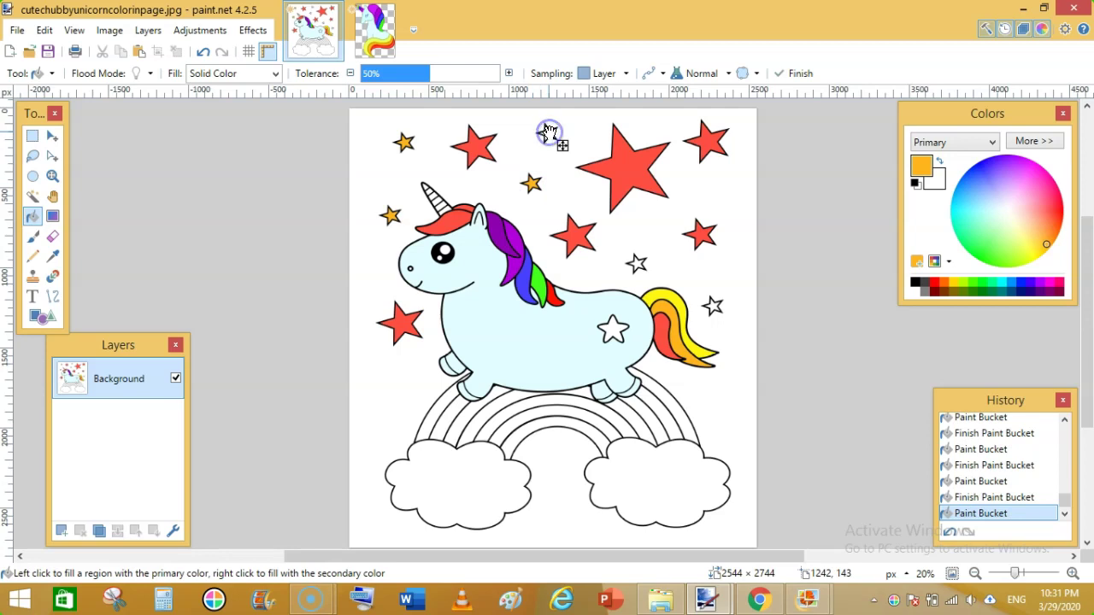
{"action": "left_click", "coordinate": [714, 305]}
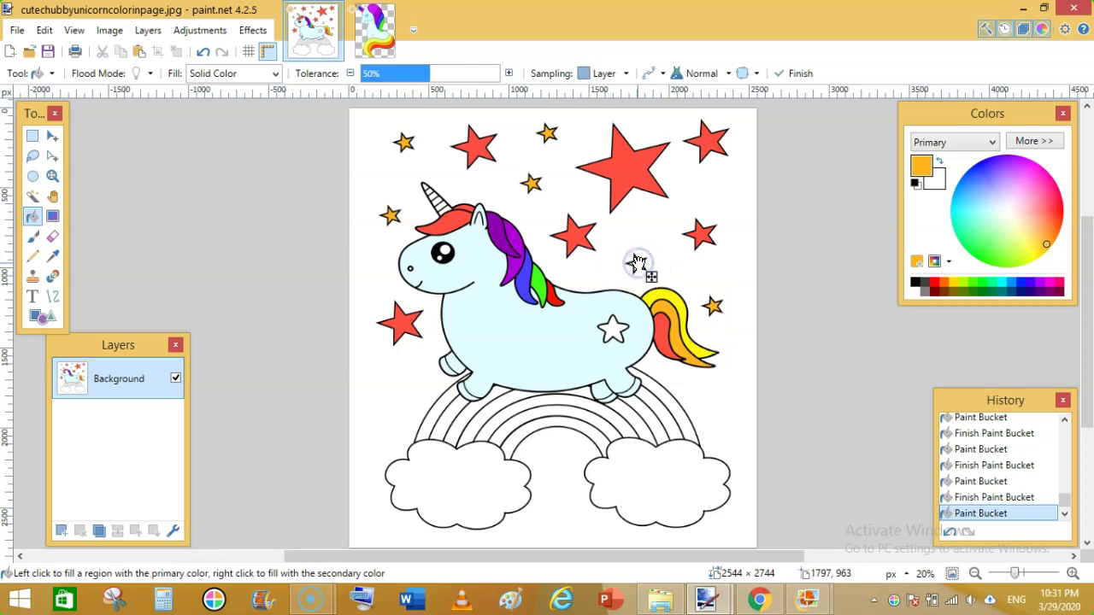
{"action": "left_click", "coordinate": [637, 261]}
{"action": "left_click", "coordinate": [613, 326]}
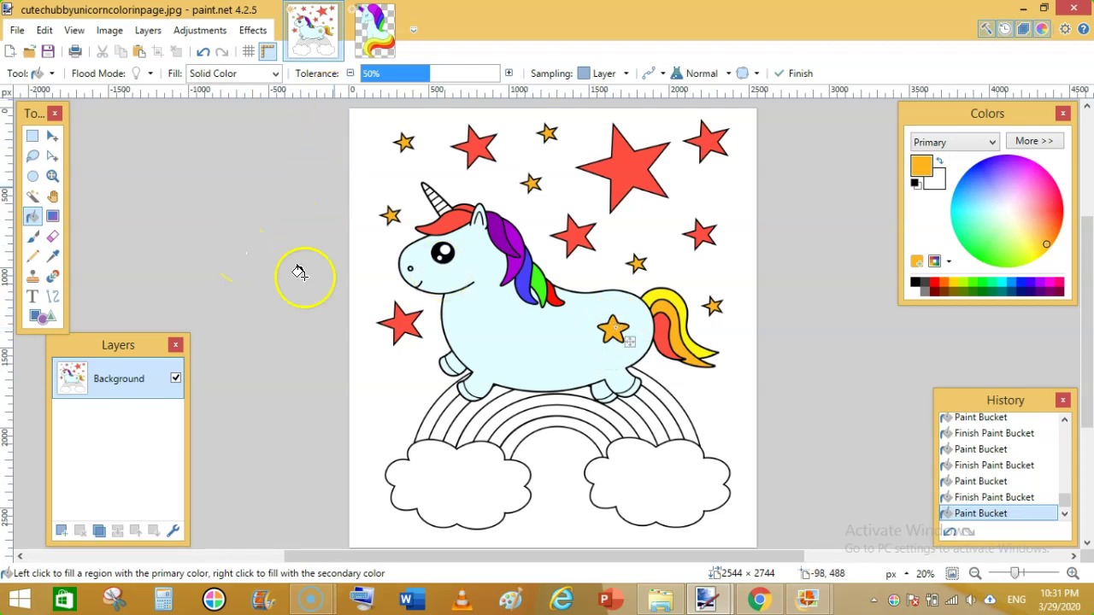
Switch to Chrome and copy the unicorn face clipart with the rainbow horn from the Pixabay search results.
{"action": "left_click", "coordinate": [758, 600]}
{"action": "right_click", "coordinate": [338, 354]}
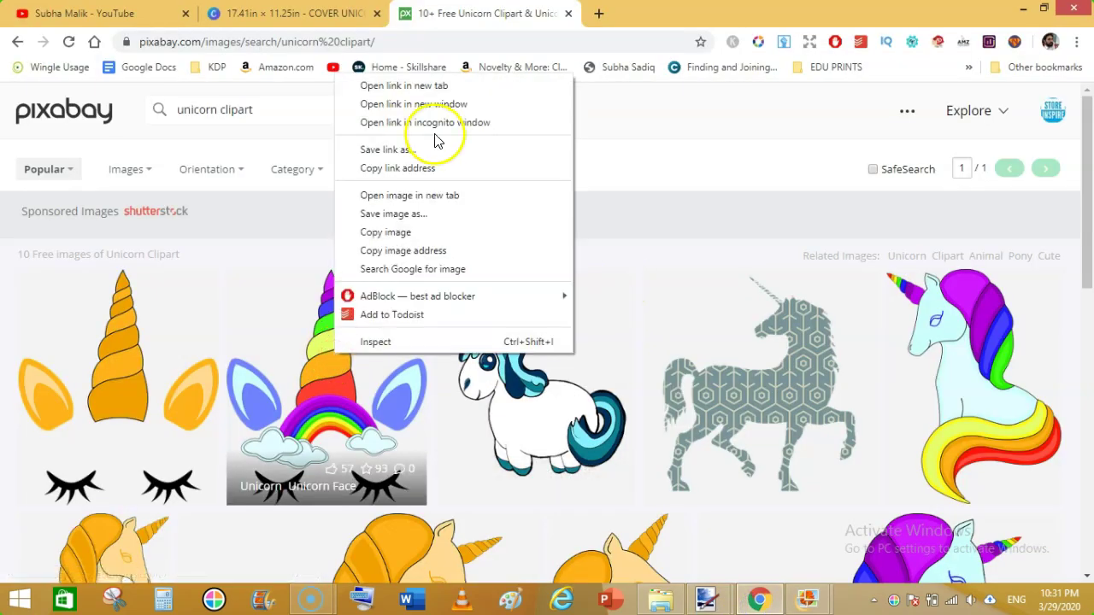
{"action": "left_click", "coordinate": [395, 231]}
{"action": "left_click", "coordinate": [757, 598]}
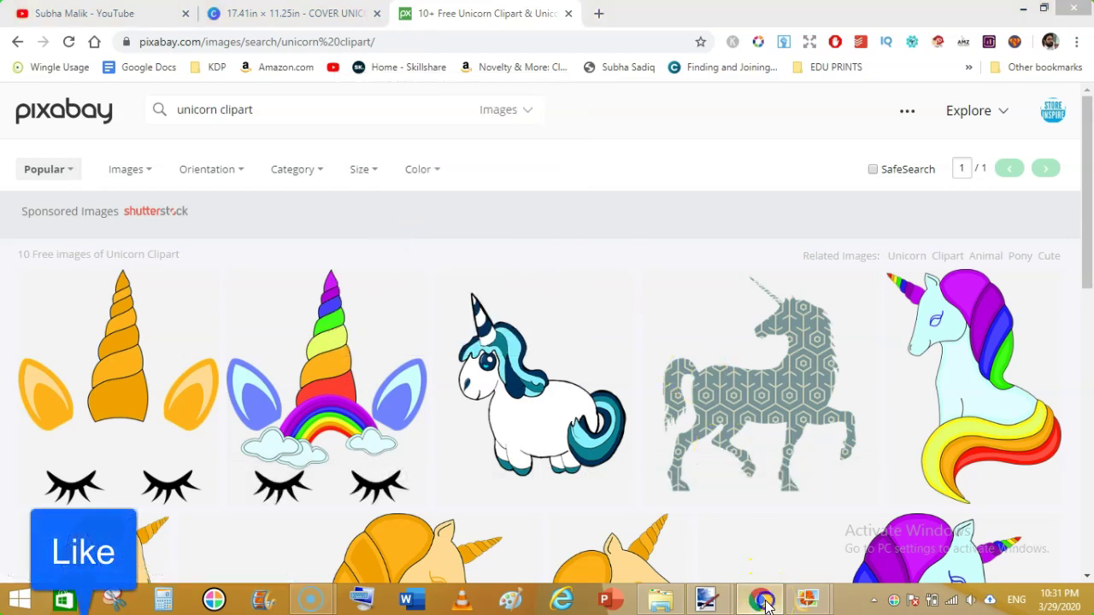
In paint.net, paste the copied clipart into a new 287 × 340 pixel image, deselect it and place the image next to the coloring page.
{"action": "left_click", "coordinate": [15, 33]}
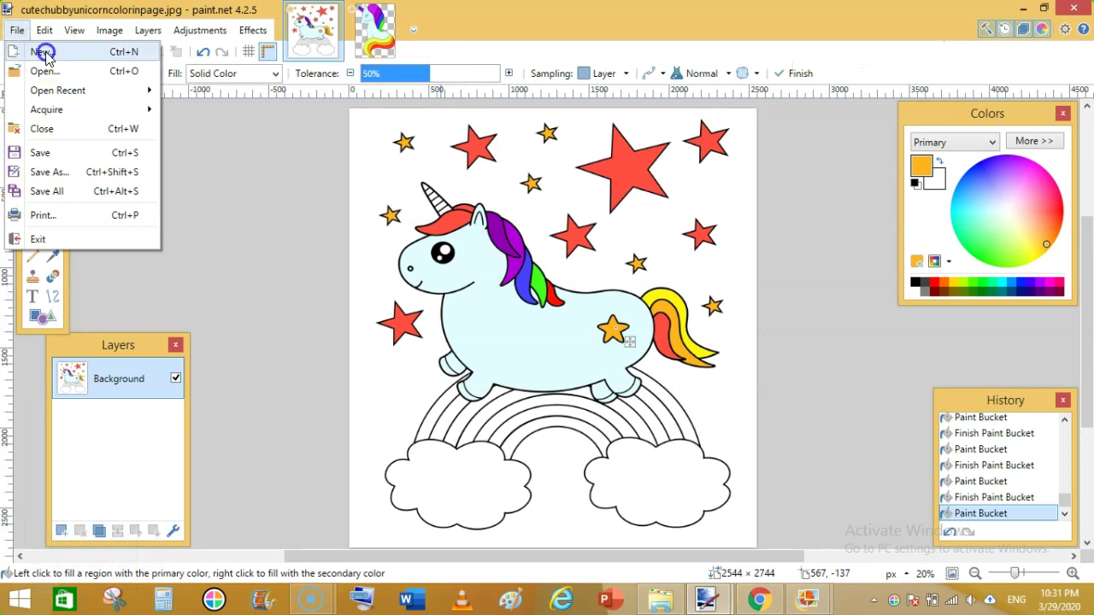
{"action": "left_click", "coordinate": [43, 52]}
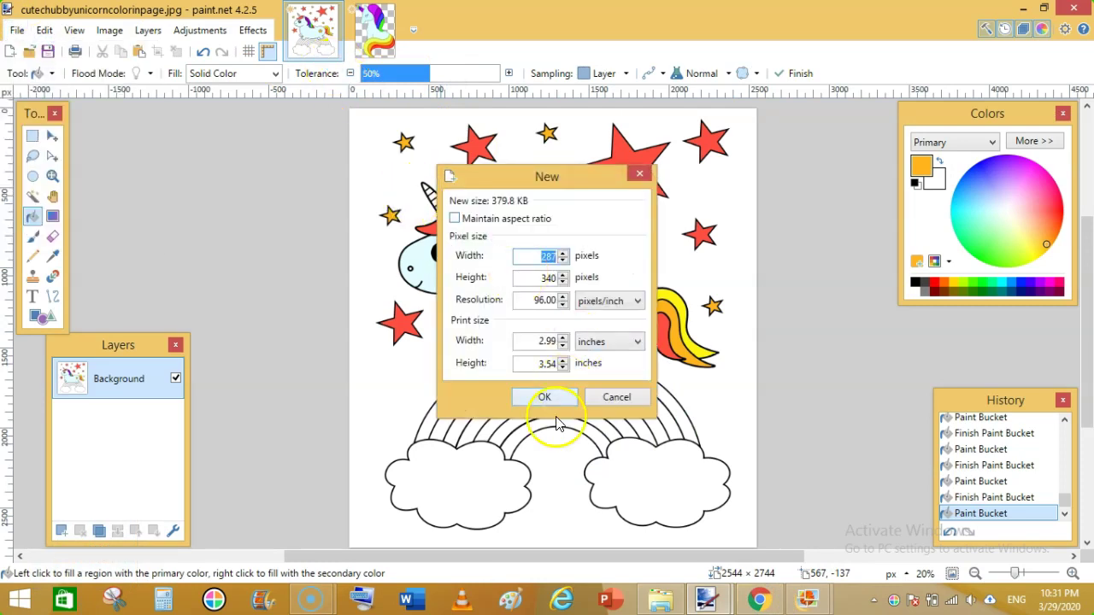
{"action": "left_click", "coordinate": [545, 397]}
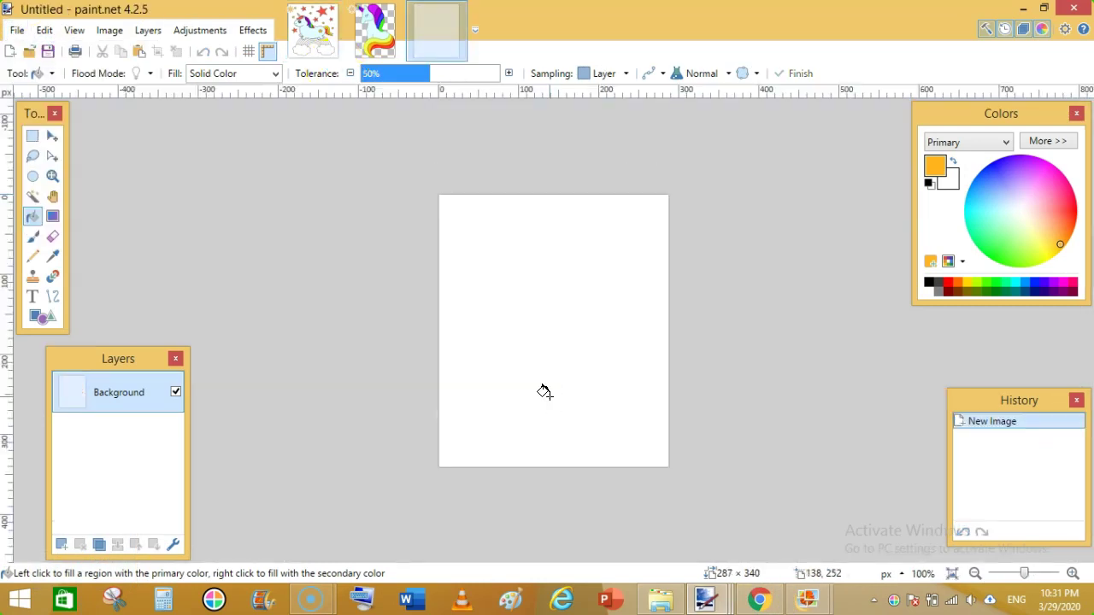
{"action": "key", "text": "ctrl+v"}
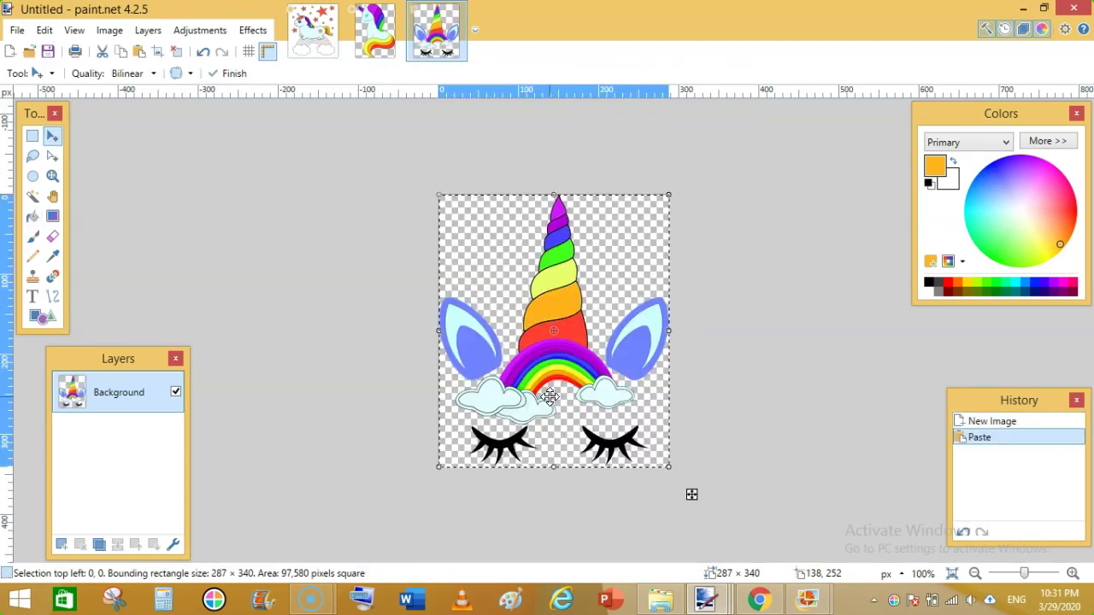
{"action": "key", "text": "ctrl+d"}
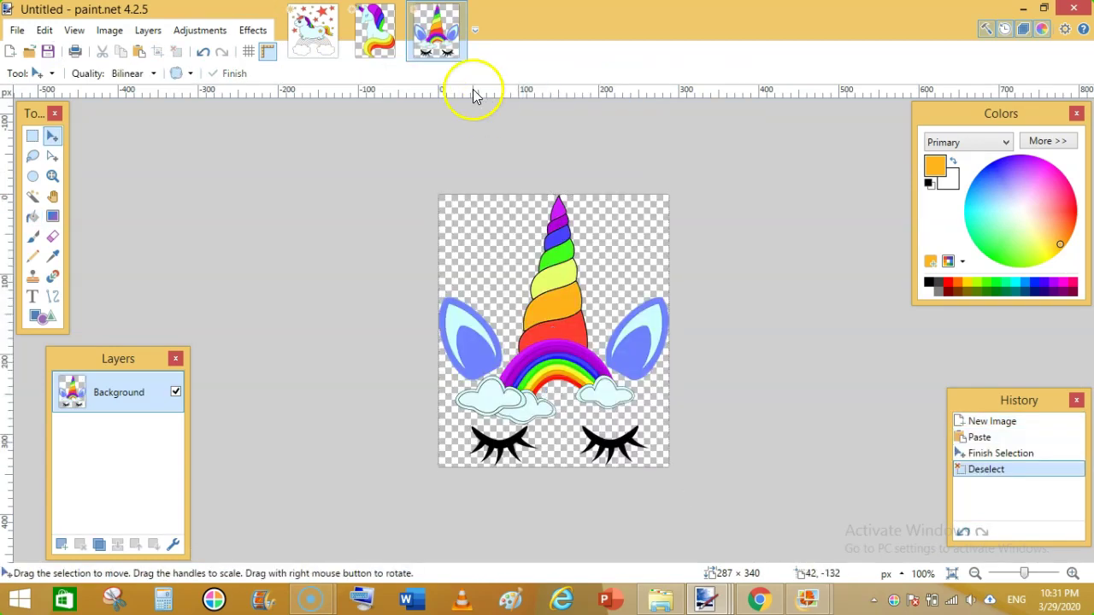
{"action": "left_click_drag", "start_coordinate": [432, 32], "coordinate": [375, 36]}
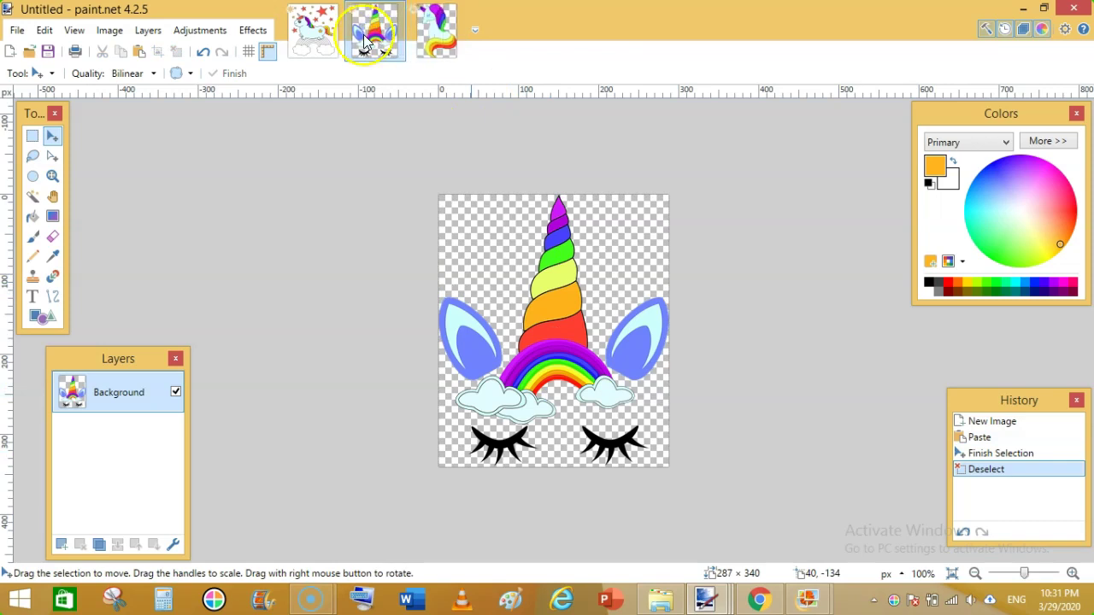
Sample the red from the lowest band of the clipart's horn and fill the lowest horn band on the coloring page with it.
{"action": "left_click", "coordinate": [52, 255]}
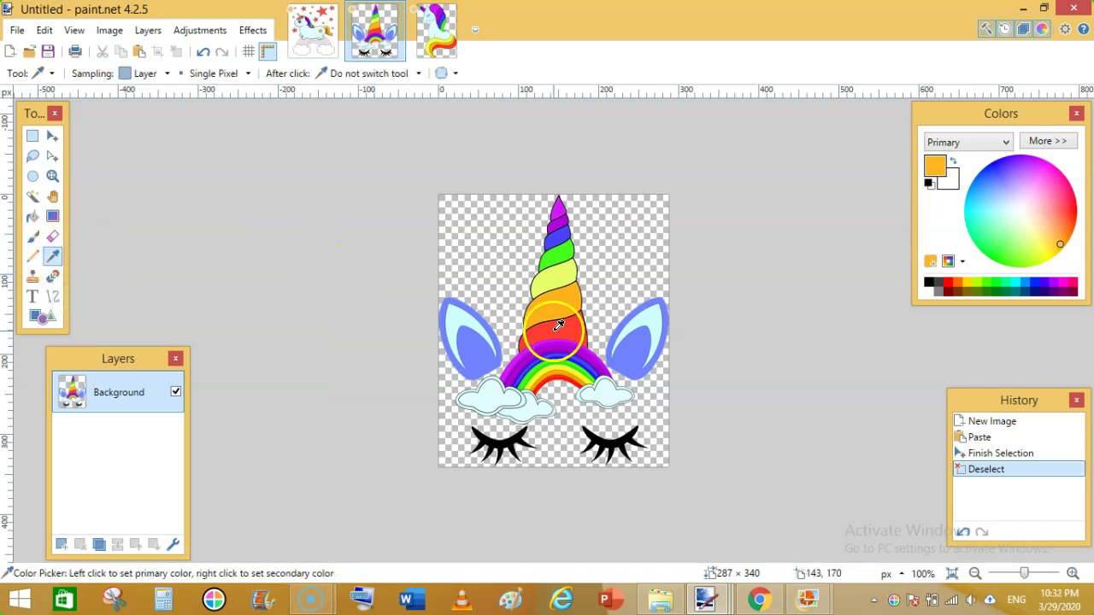
{"action": "left_click", "coordinate": [313, 30]}
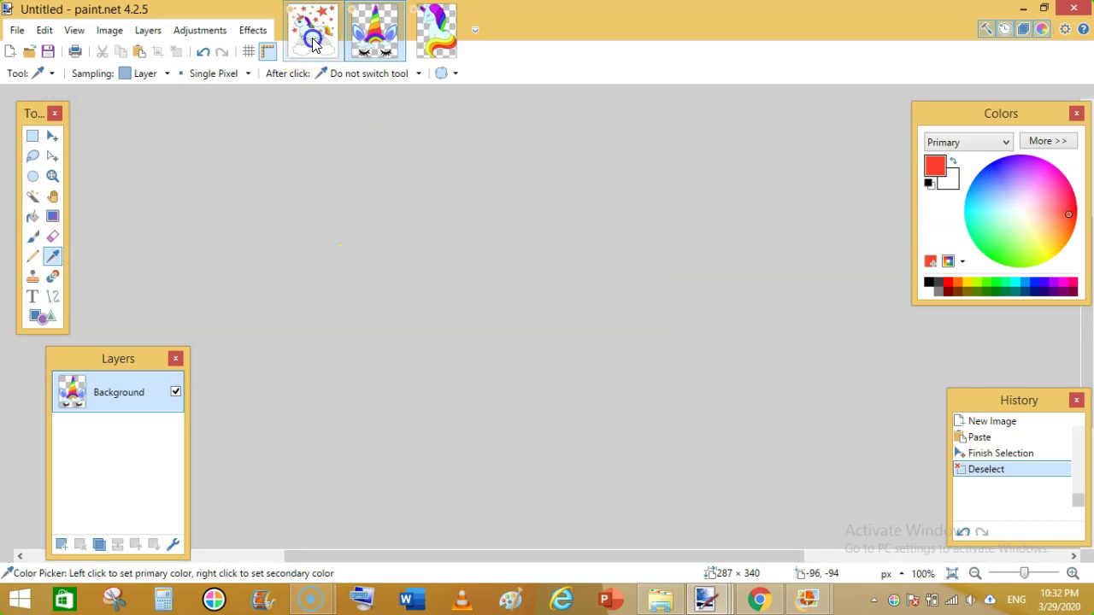
{"action": "left_click", "coordinate": [212, 141]}
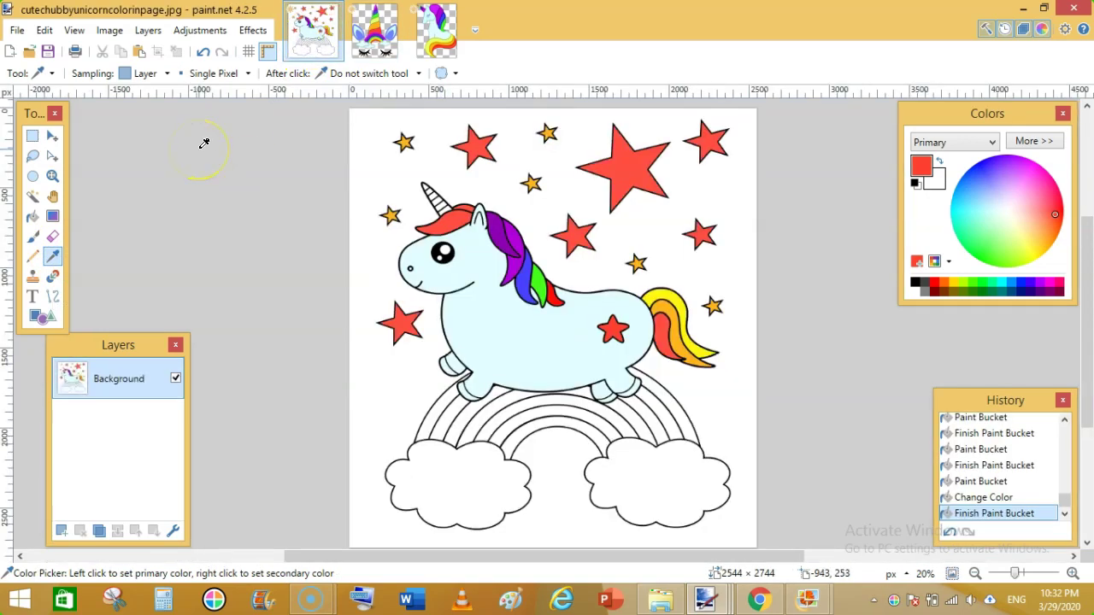
{"action": "left_click", "coordinate": [1074, 575]}
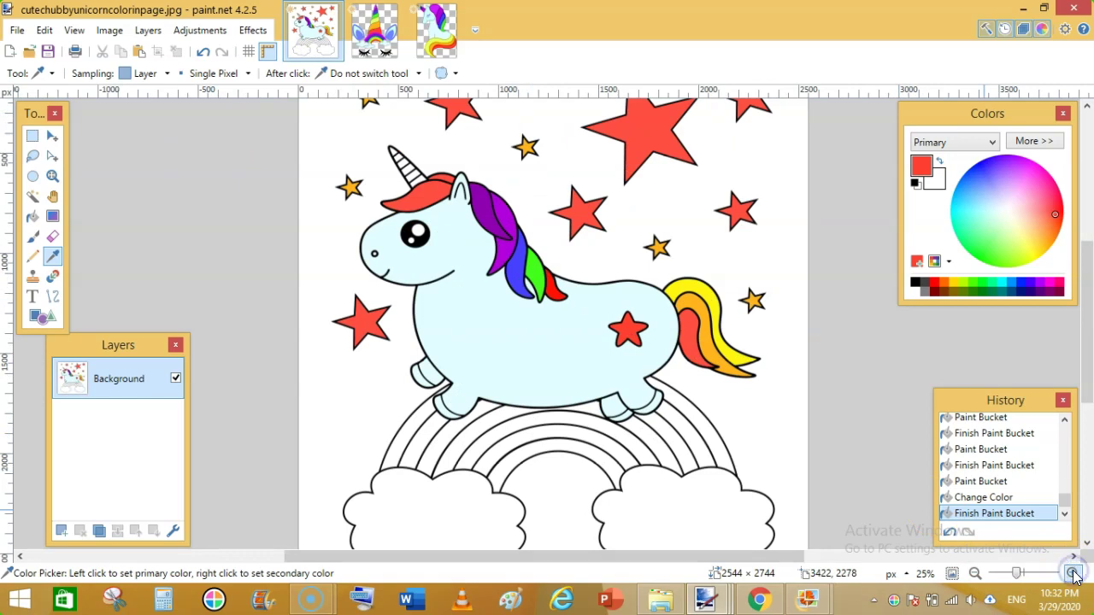
{"action": "left_click", "coordinate": [1074, 578]}
{"action": "left_click_drag", "start_coordinate": [1084, 263], "coordinate": [1084, 218]}
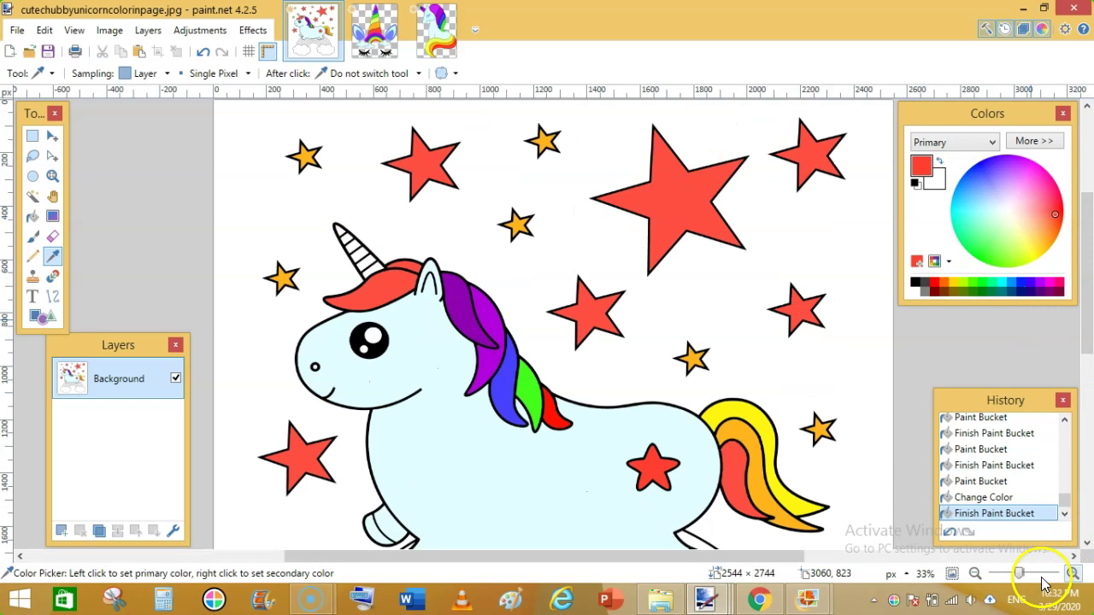
{"action": "left_click", "coordinate": [1073, 578]}
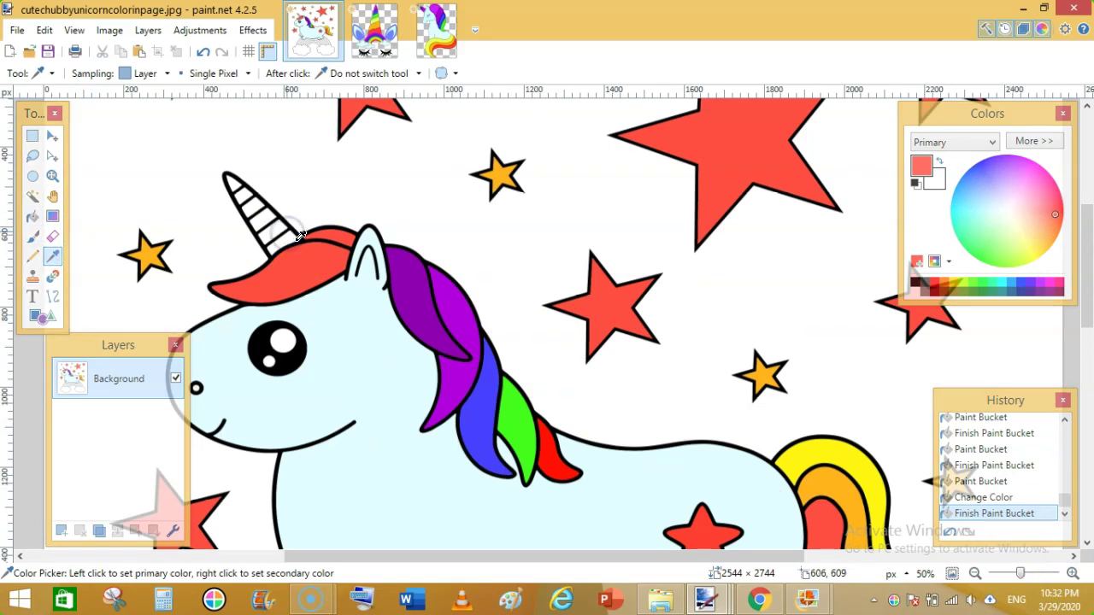
{"action": "left_click", "coordinate": [32, 217]}
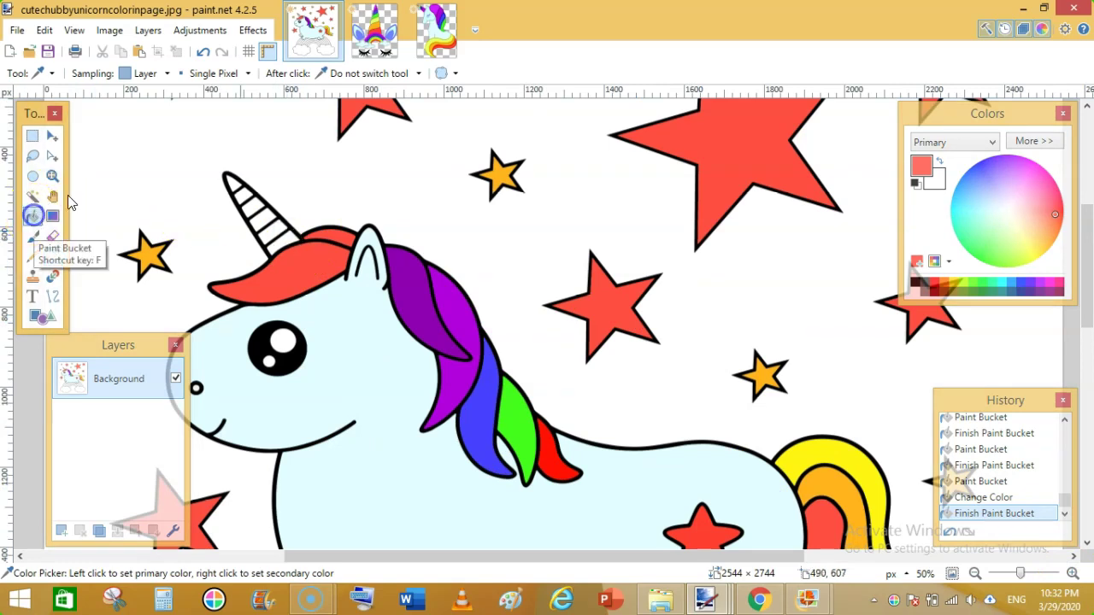
{"action": "left_click", "coordinate": [290, 237]}
Sample the orange from the clipart's horn and fill the second-lowest horn band on the coloring page with it.
{"action": "left_click", "coordinate": [374, 30]}
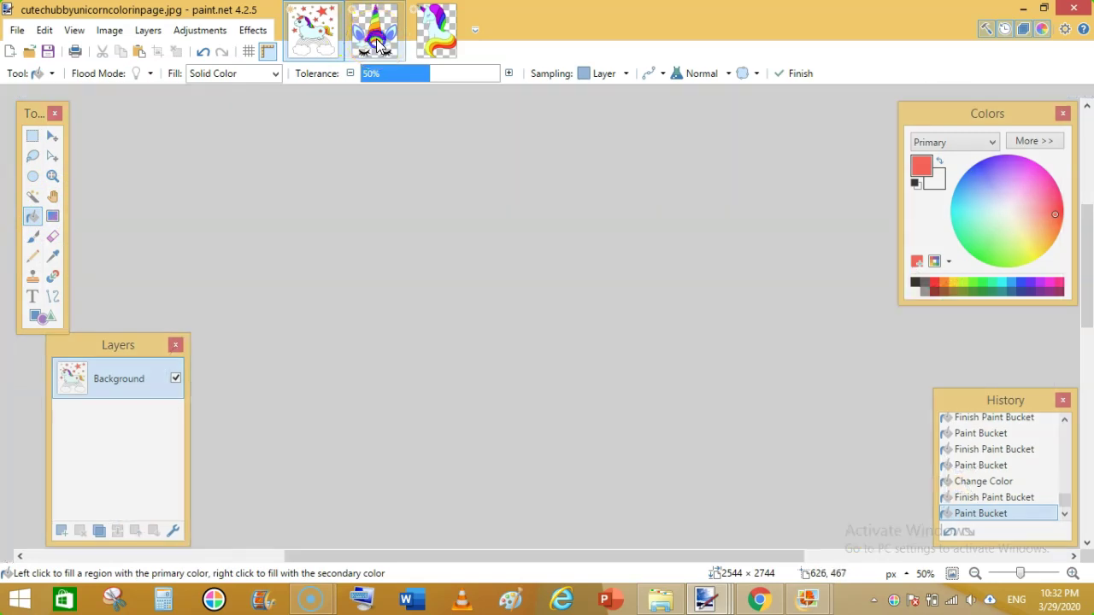
{"action": "left_click", "coordinate": [52, 257]}
{"action": "left_click", "coordinate": [552, 307]}
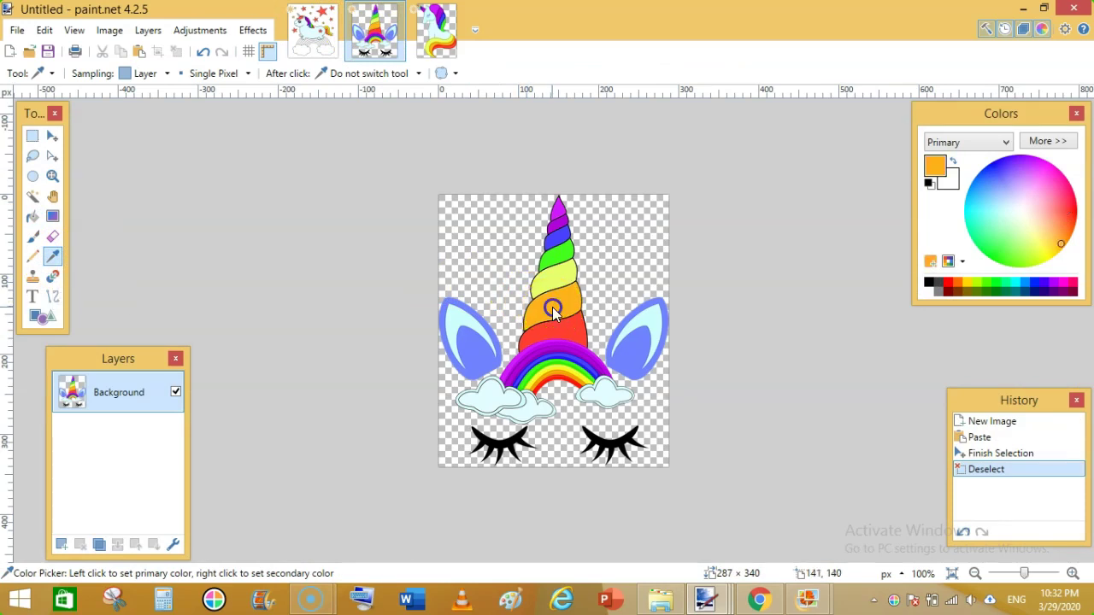
{"action": "left_click", "coordinate": [312, 33]}
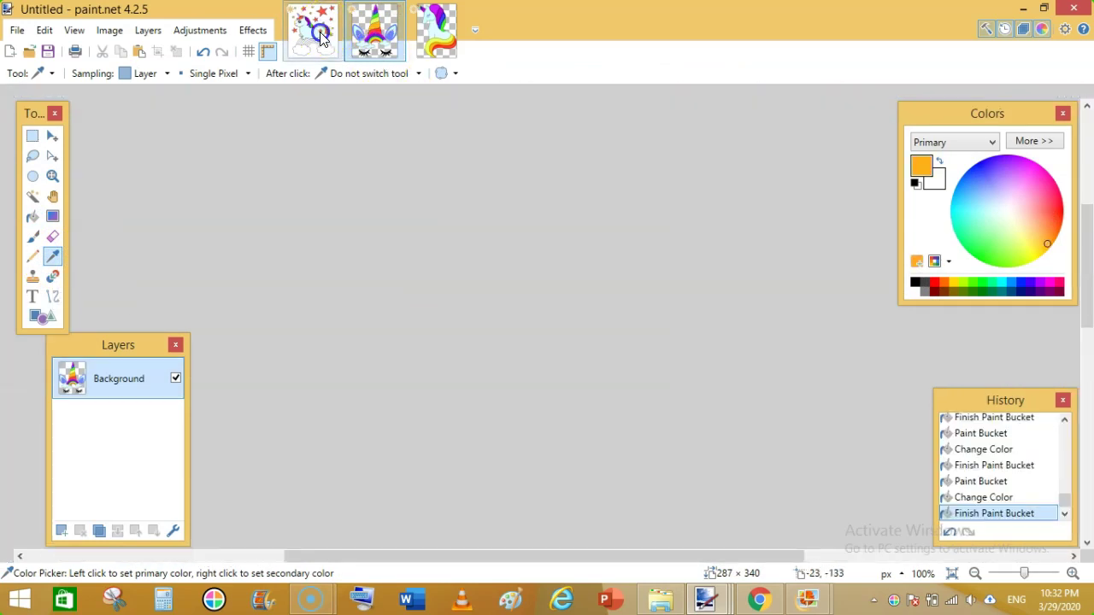
{"action": "left_click", "coordinate": [33, 217]}
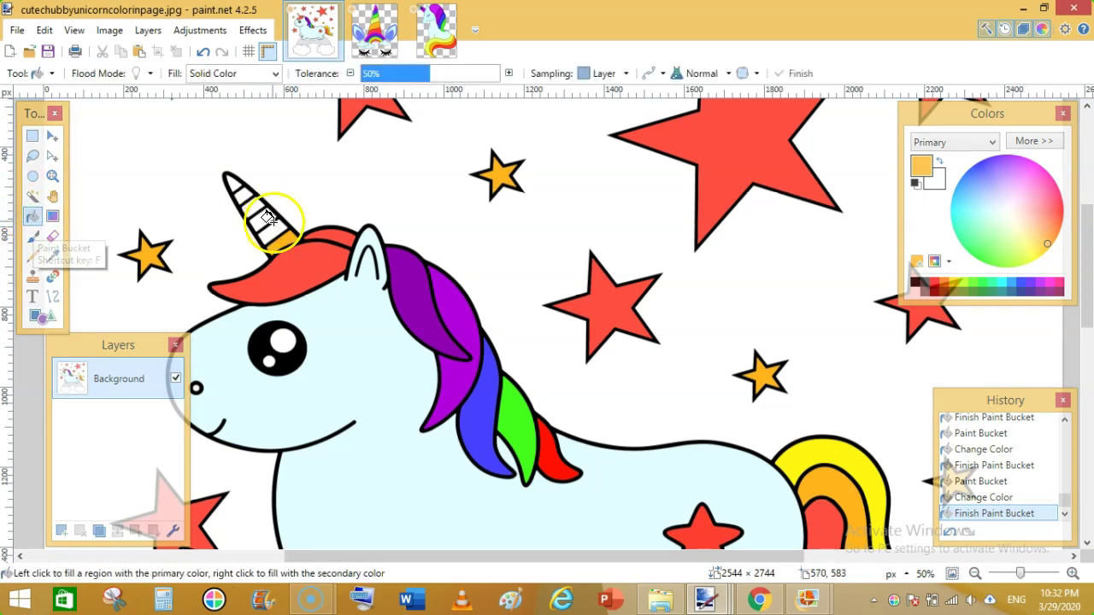
{"action": "left_click", "coordinate": [275, 228]}
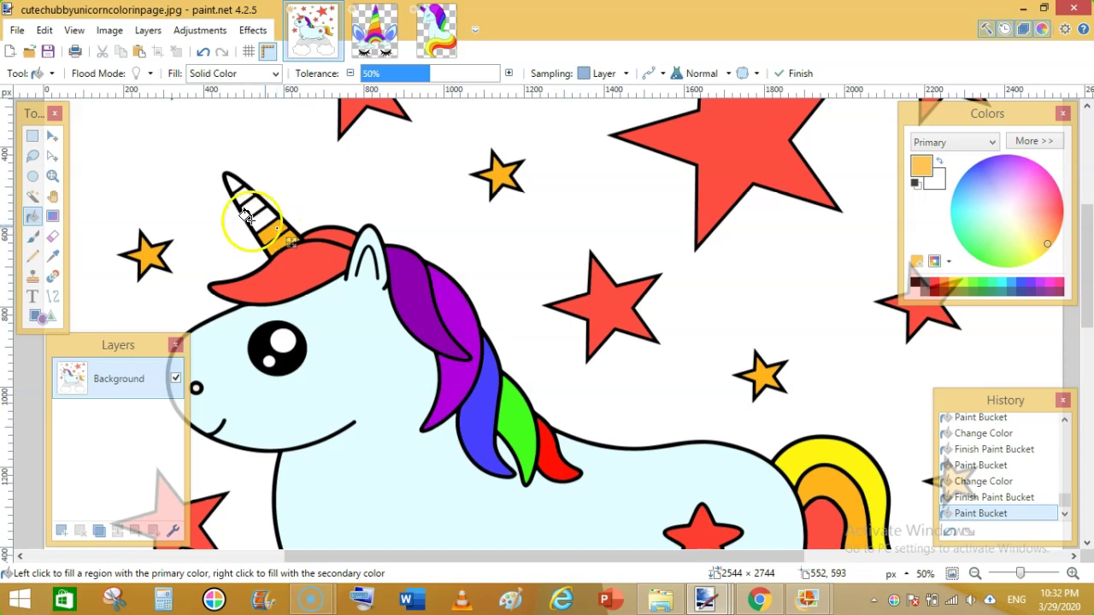
Sample the light red from the coloring page's forelock and fill the lowest horn band with it.
{"action": "left_click", "coordinate": [54, 260]}
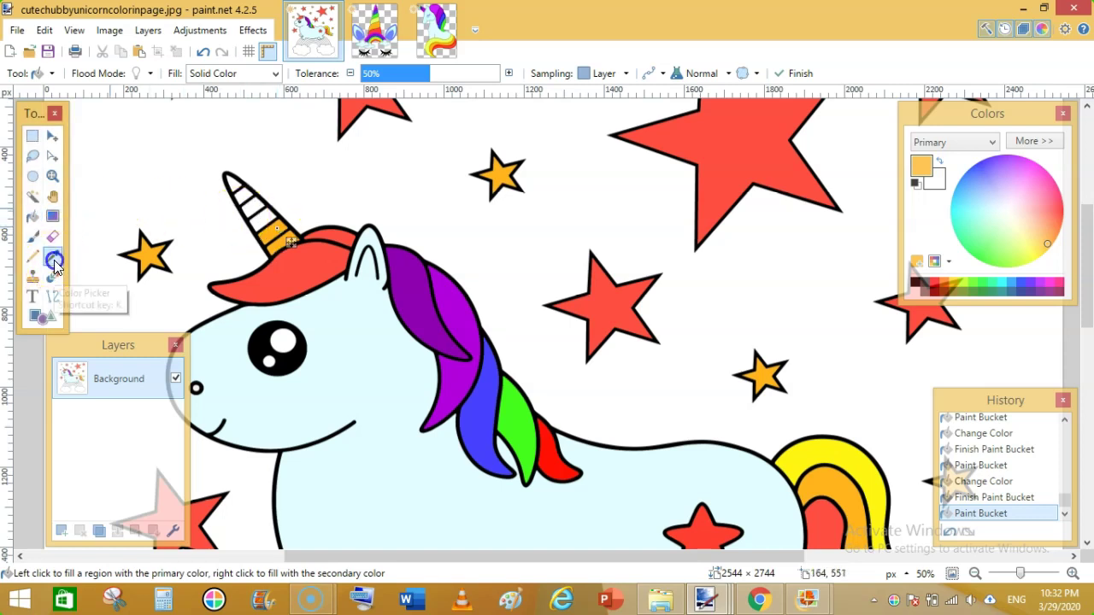
{"action": "left_click", "coordinate": [291, 262]}
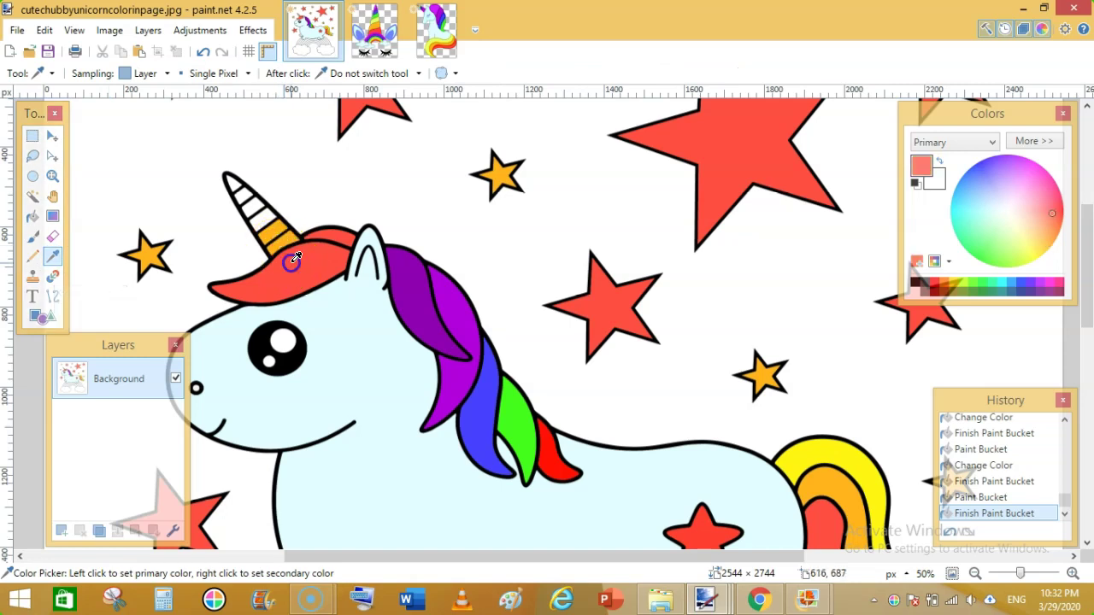
{"action": "left_click", "coordinate": [33, 216]}
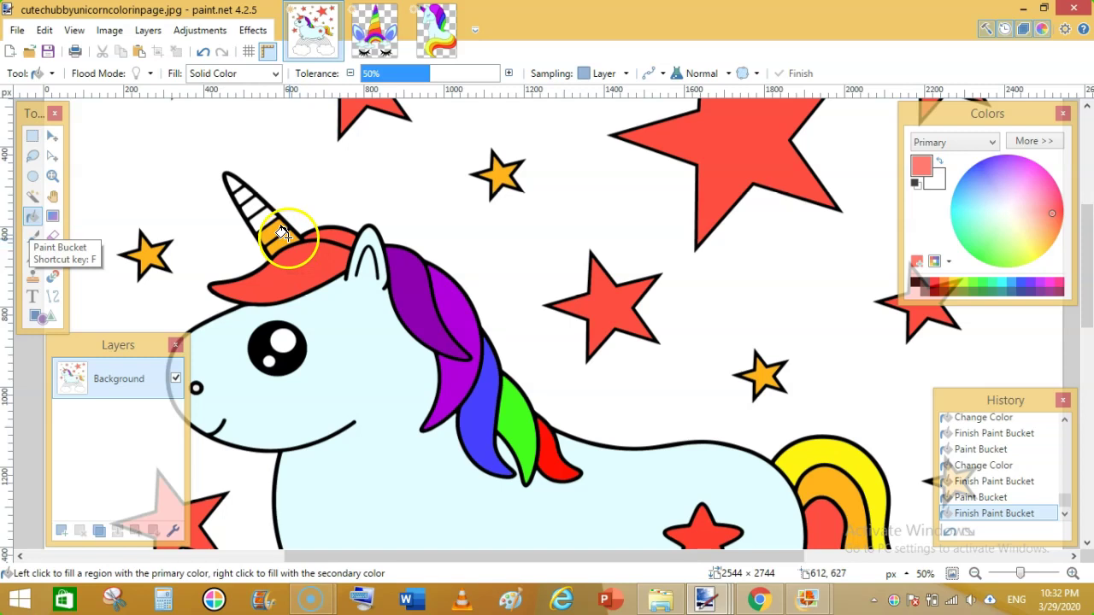
{"action": "left_click", "coordinate": [303, 252]}
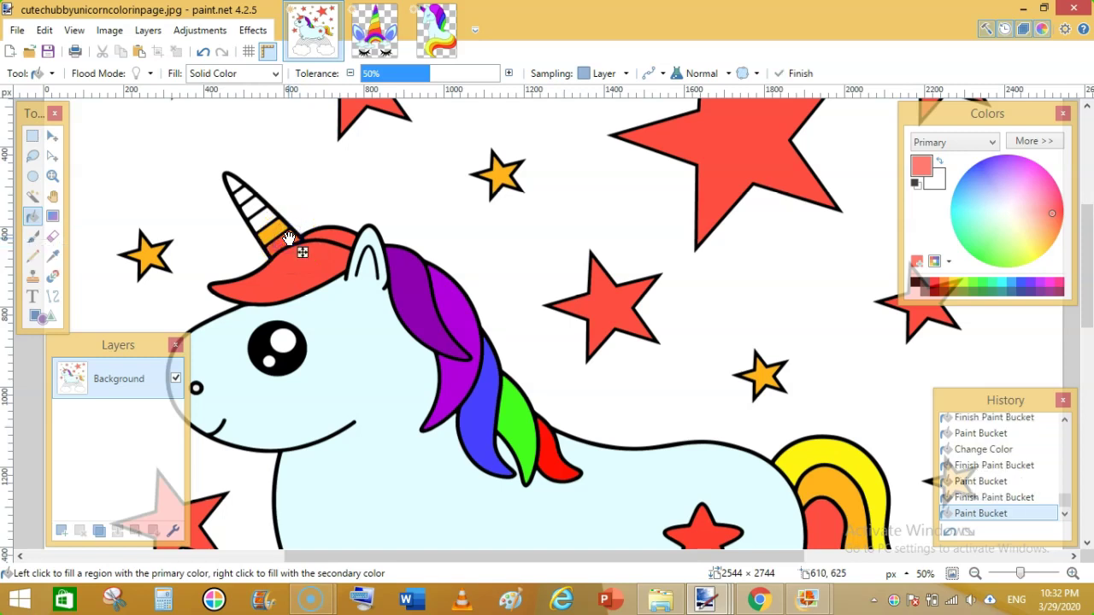
{"action": "left_click", "coordinate": [977, 573]}
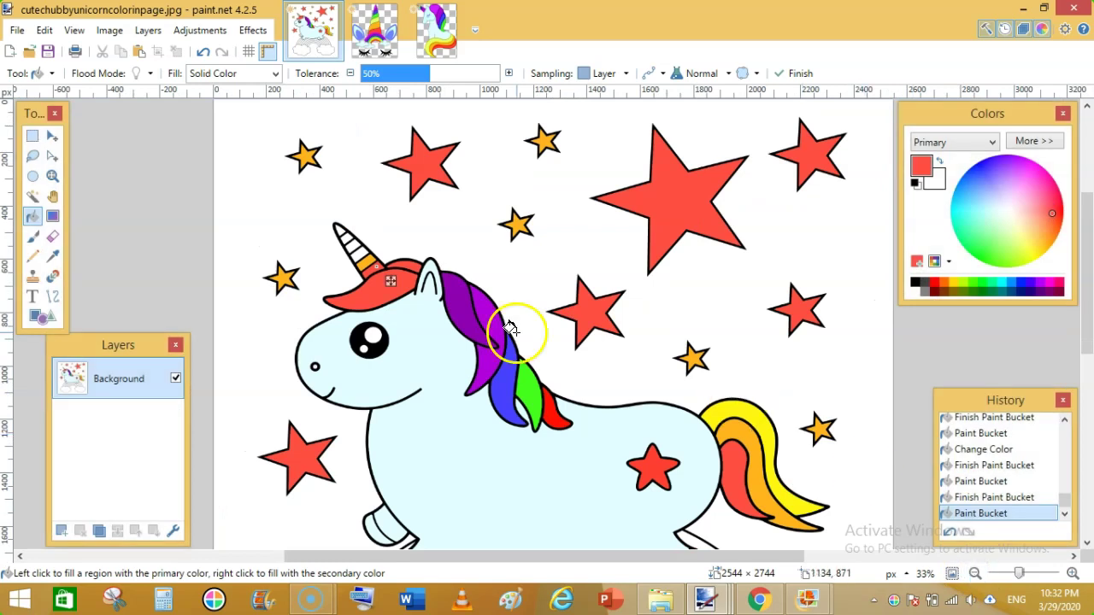
{"action": "left_click", "coordinate": [188, 239]}
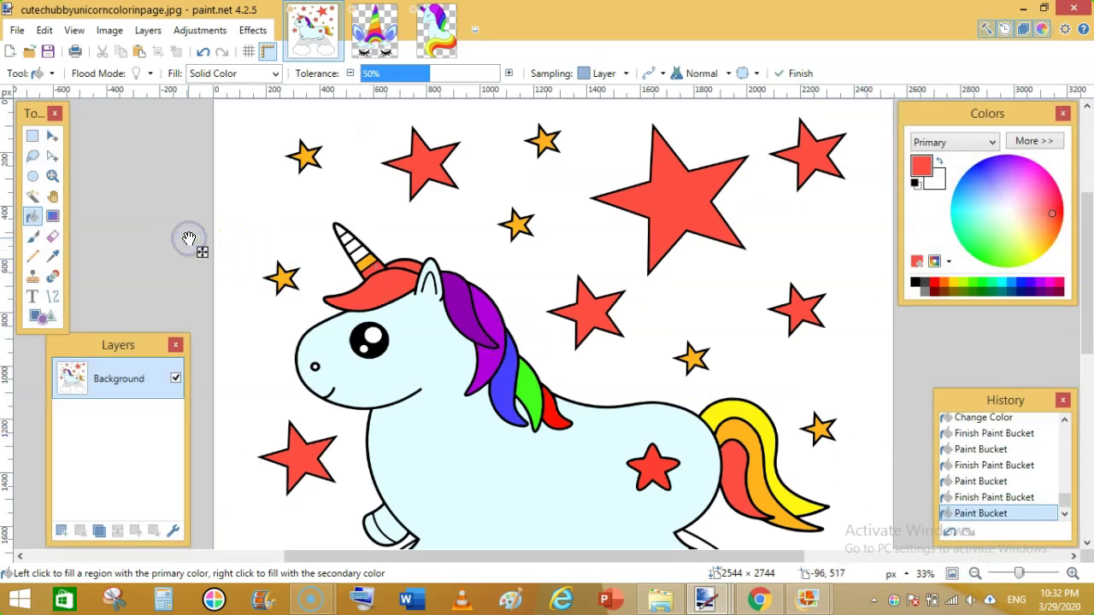
Sample the pale yellow from the clipart's horn and fill the third horn band from the base on the coloring page with it.
{"action": "left_click", "coordinate": [383, 43]}
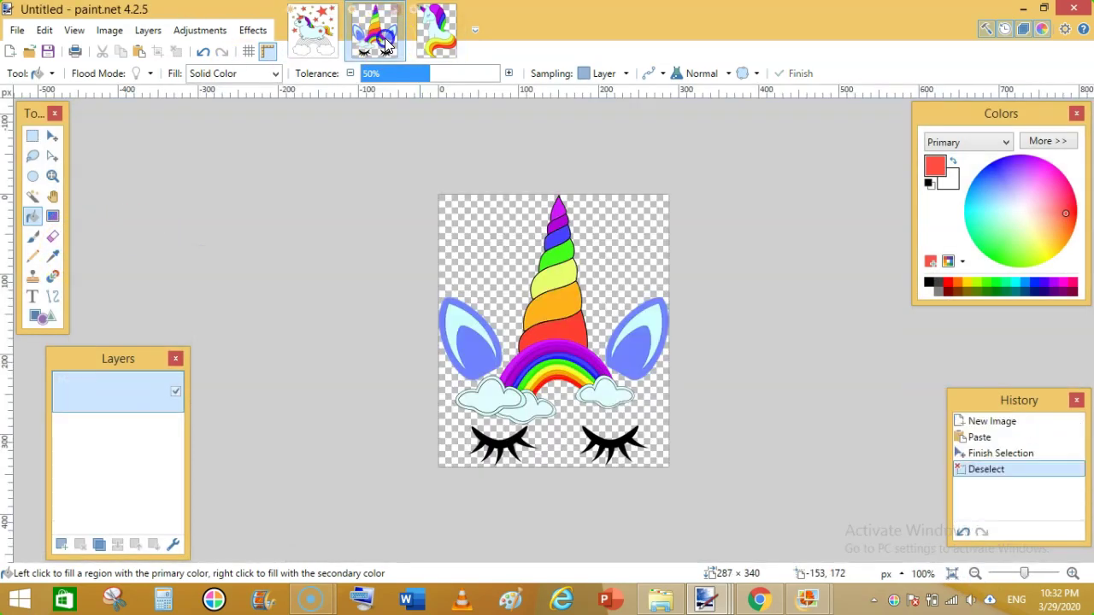
{"action": "left_click", "coordinate": [52, 257]}
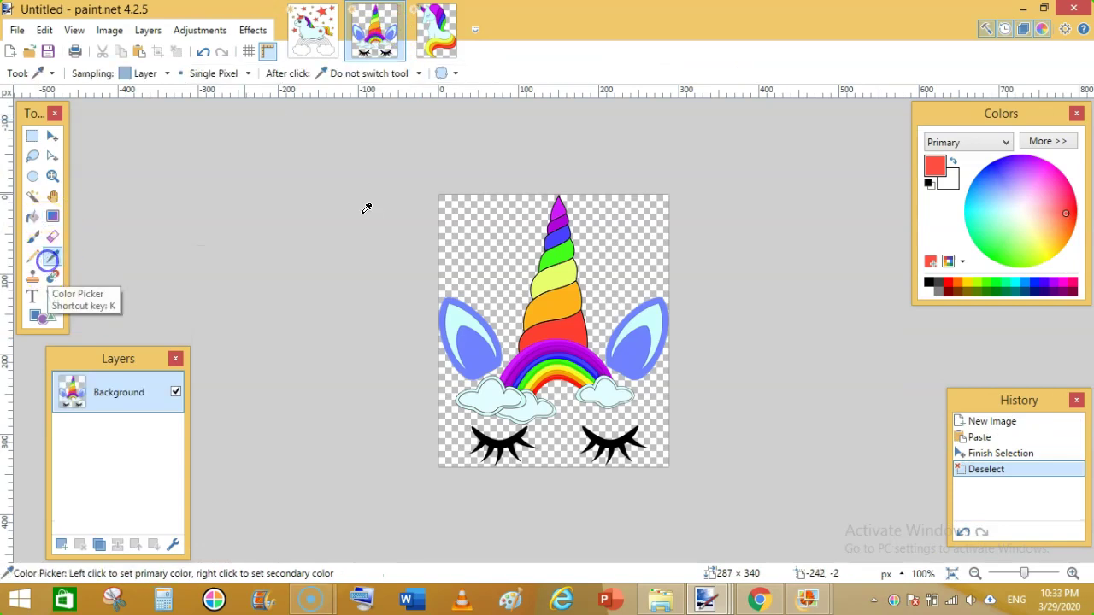
{"action": "left_click", "coordinate": [548, 283]}
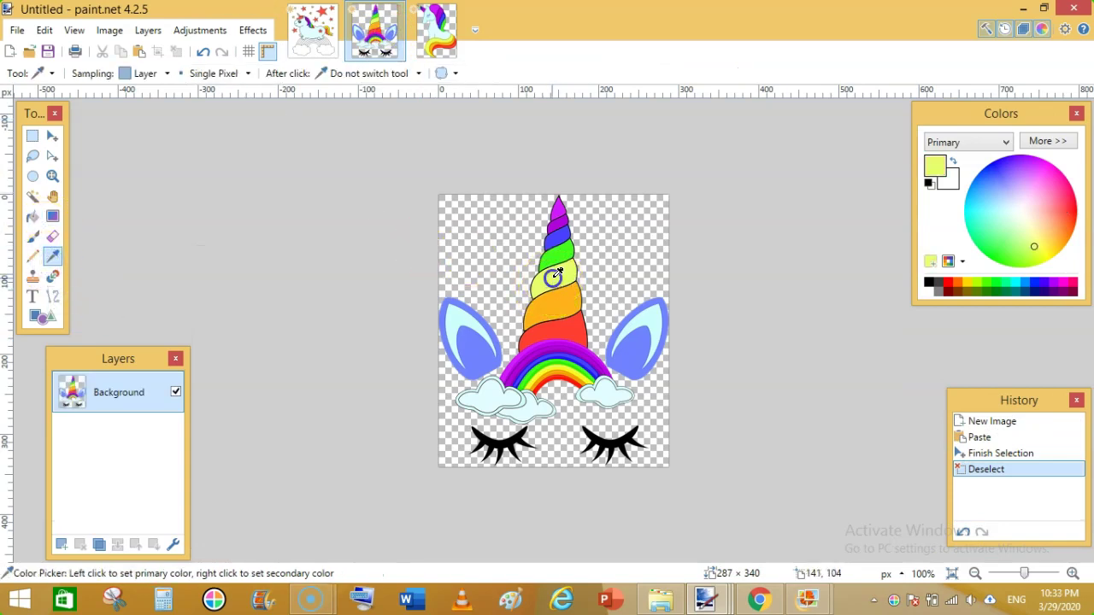
{"action": "left_click", "coordinate": [313, 31]}
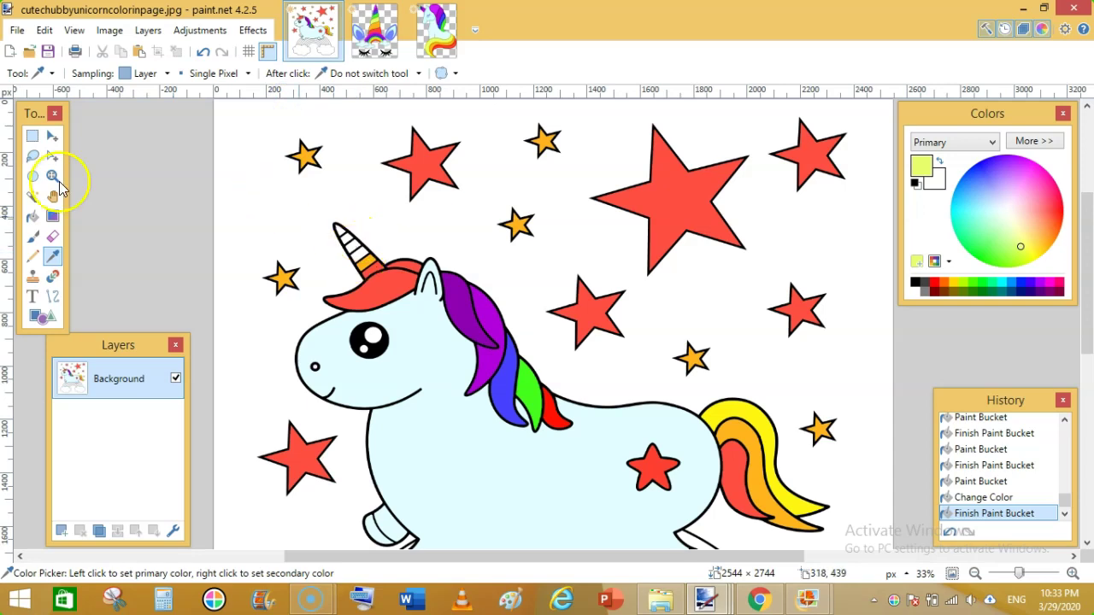
{"action": "left_click", "coordinate": [33, 215]}
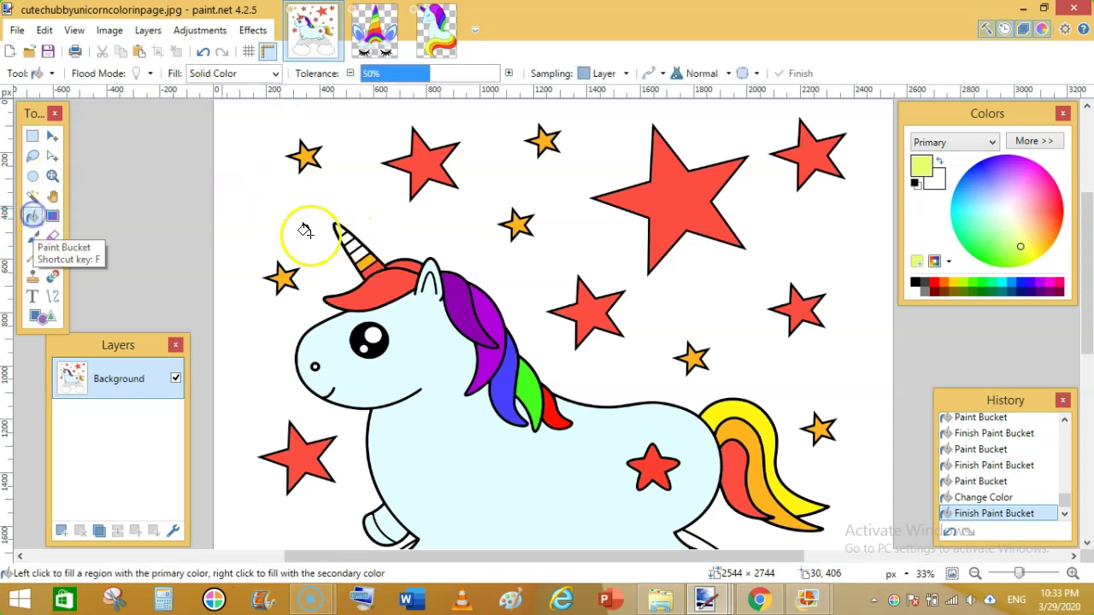
{"action": "left_click", "coordinate": [355, 247]}
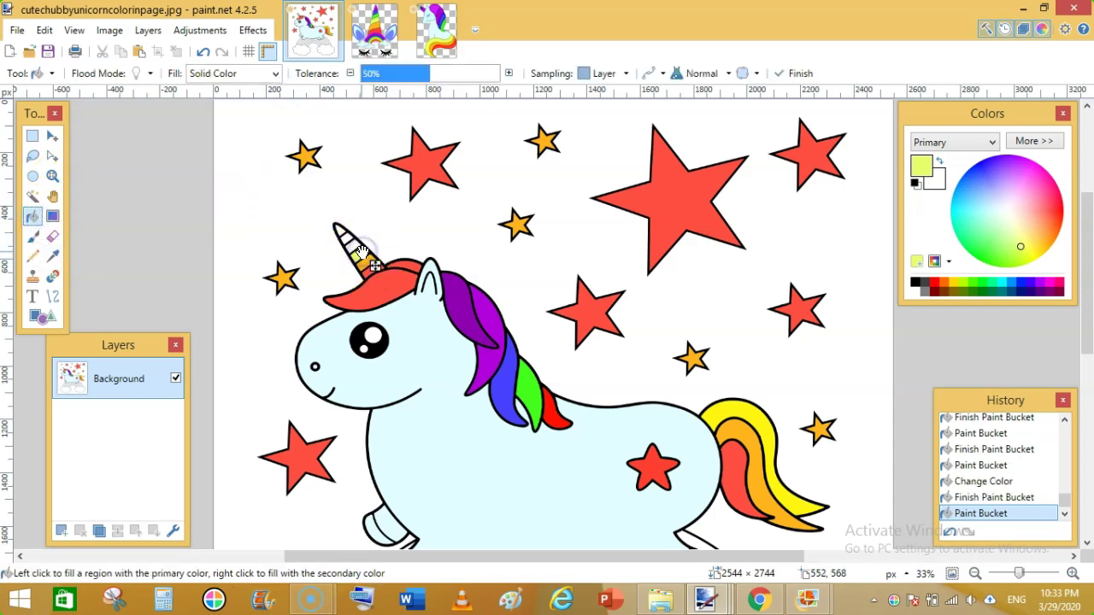
{"action": "left_click", "coordinate": [125, 216]}
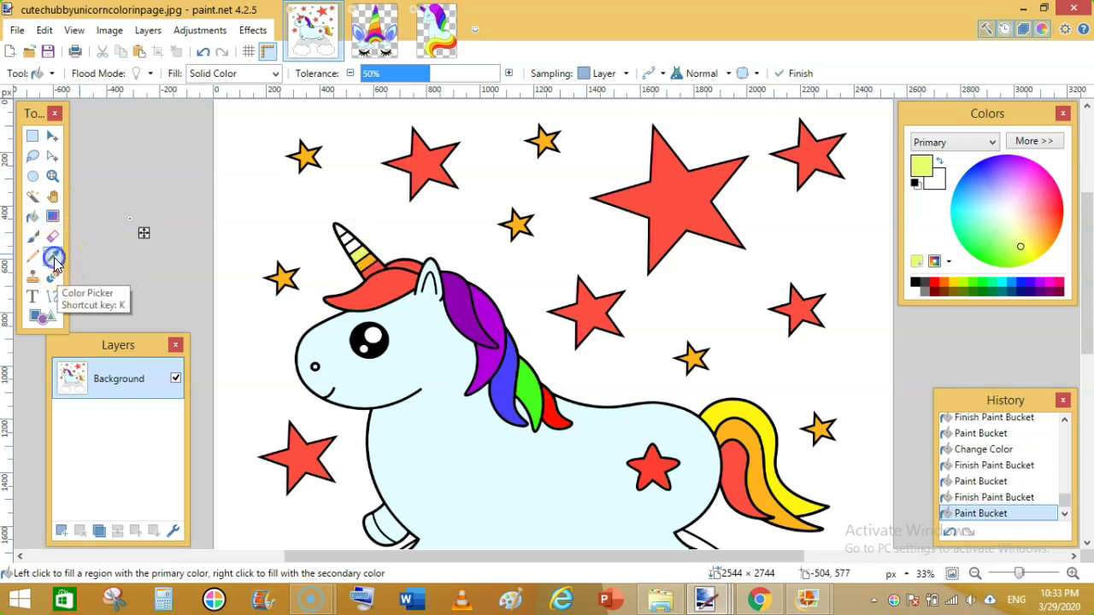
Sample the green from the clipart's horn and fill the fourth horn band from the base on the coloring page with it.
{"action": "left_click", "coordinate": [54, 261]}
{"action": "left_click", "coordinate": [374, 30]}
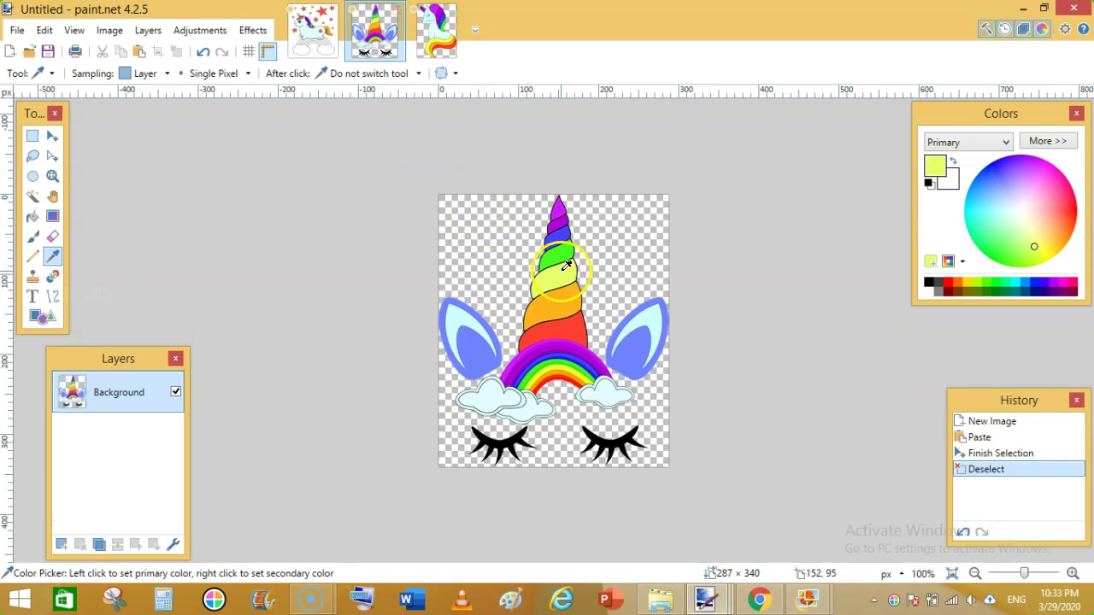
{"action": "left_click", "coordinate": [314, 38]}
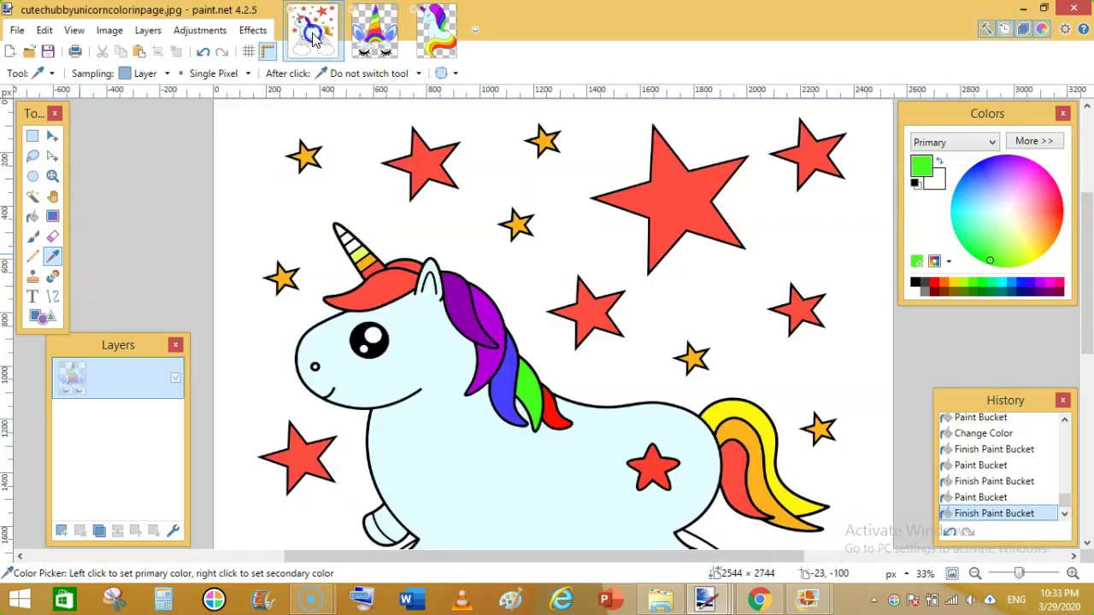
{"action": "left_click", "coordinate": [33, 218]}
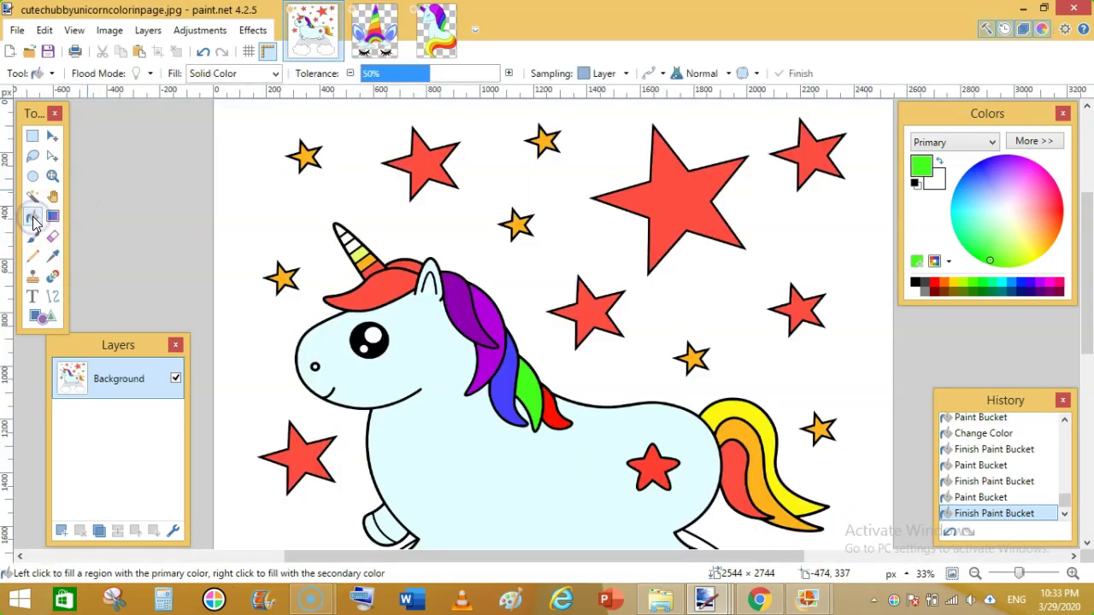
{"action": "left_click", "coordinate": [352, 244]}
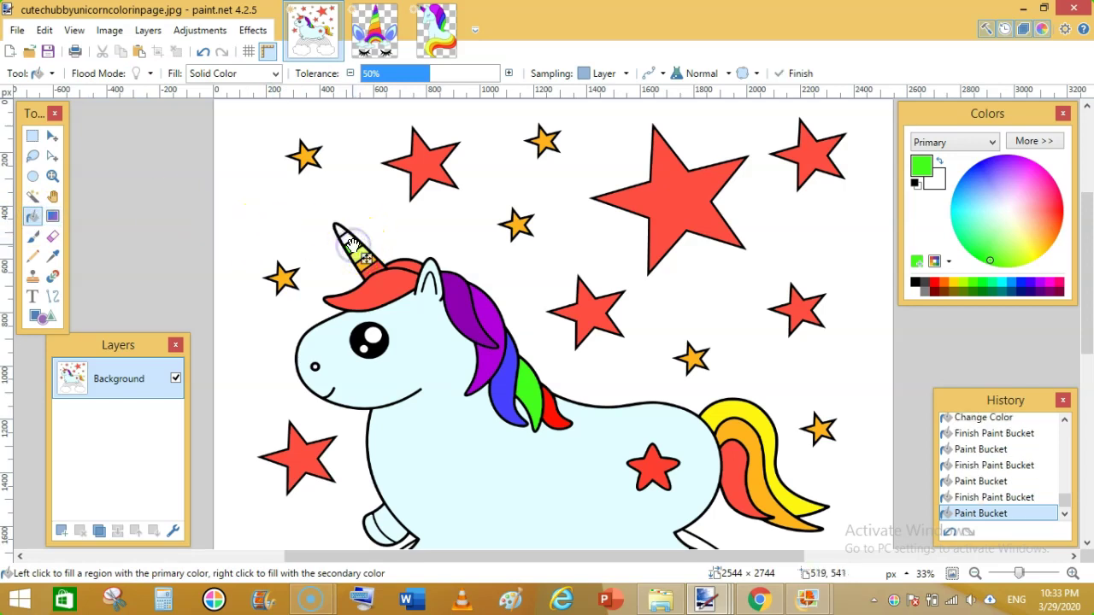
Sample the blue from the clipart's horn and fill the fifth horn band from the base on the coloring page with it.
{"action": "left_click", "coordinate": [53, 255]}
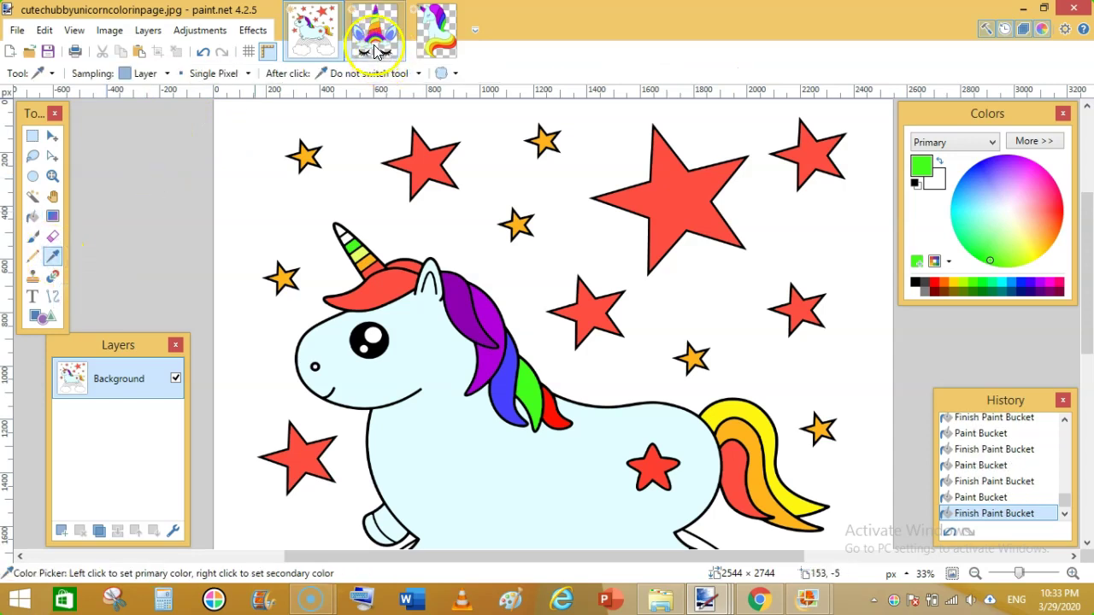
{"action": "left_click", "coordinate": [378, 39]}
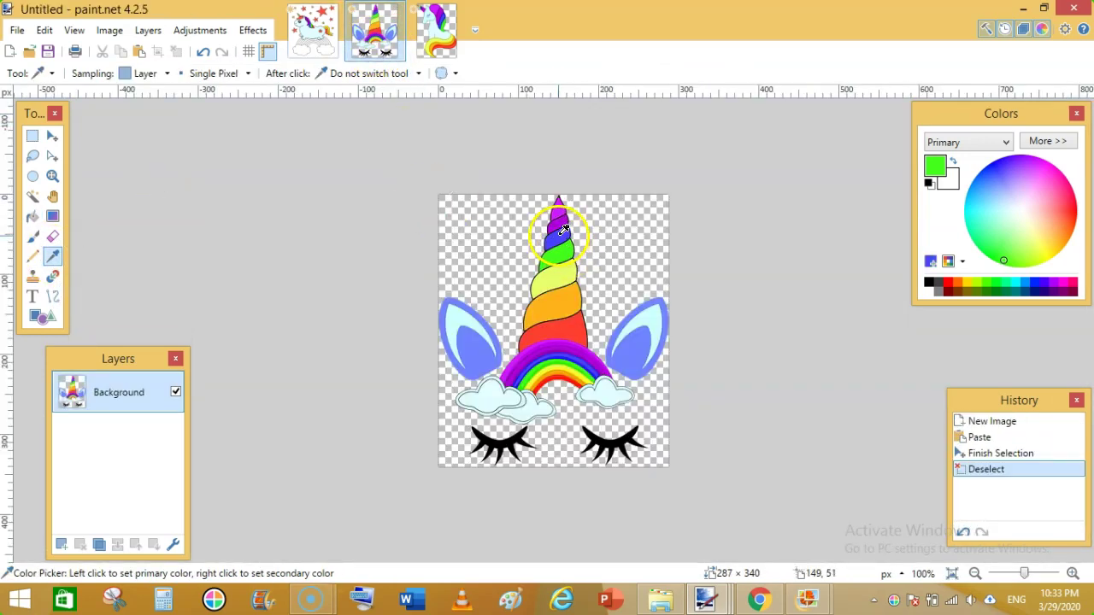
{"action": "left_click", "coordinate": [312, 30]}
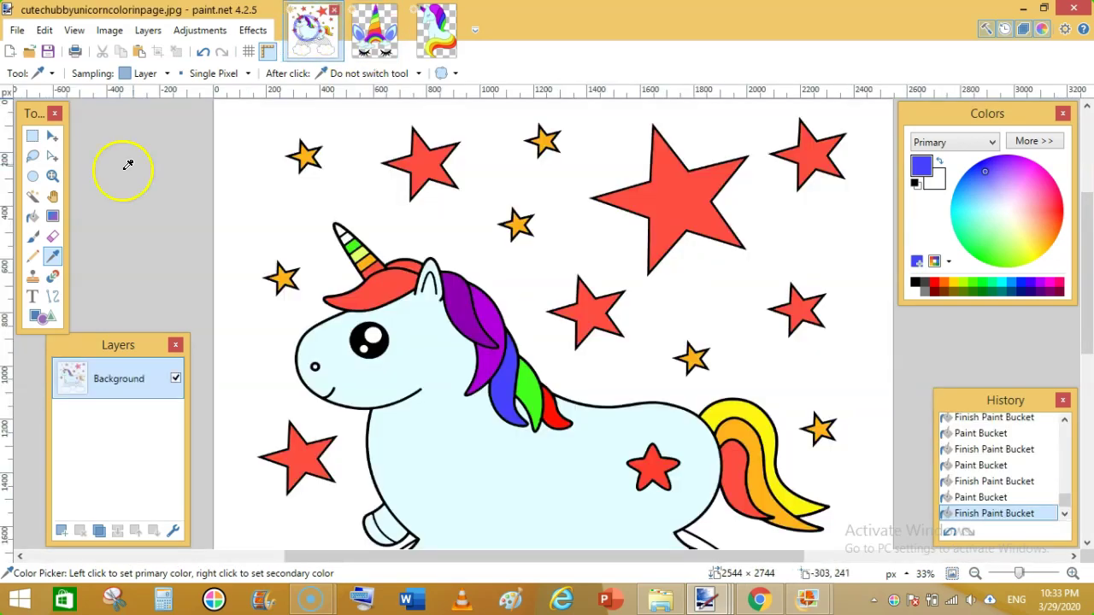
{"action": "left_click", "coordinate": [30, 217]}
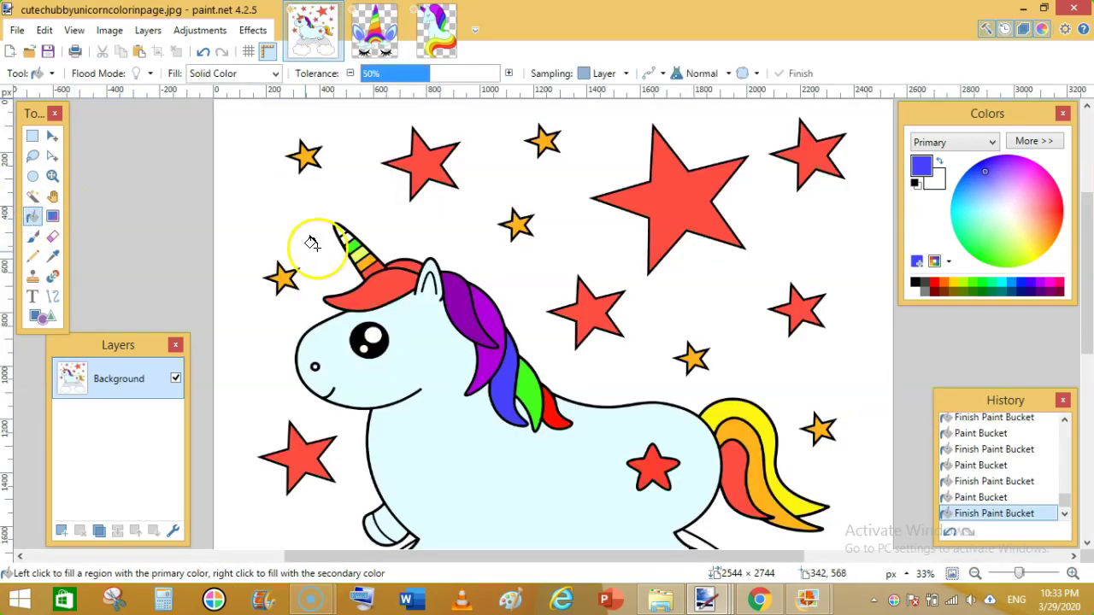
{"action": "left_click", "coordinate": [344, 236]}
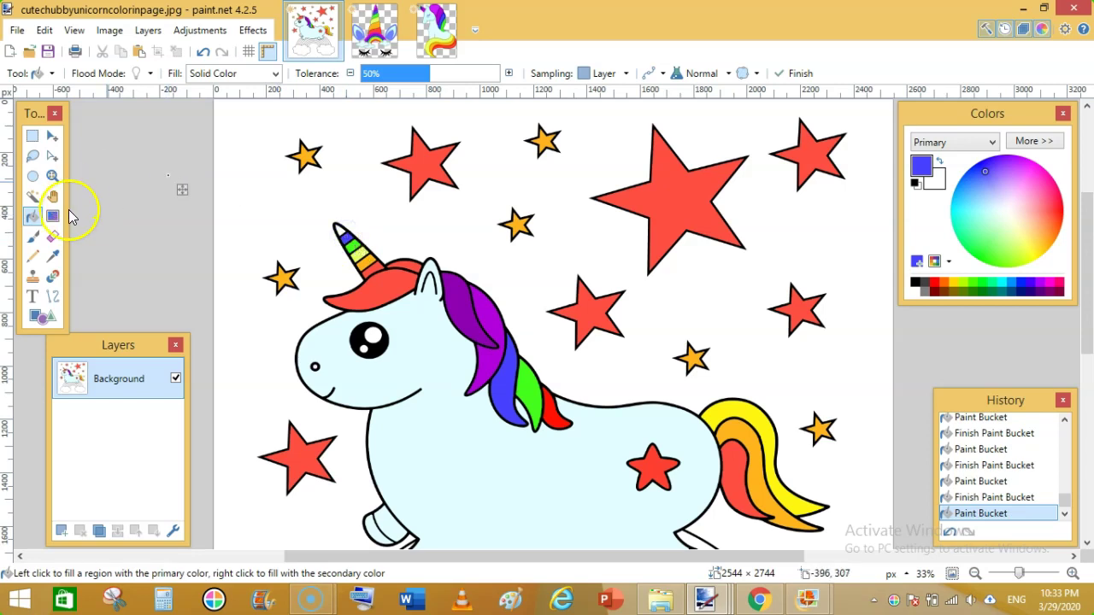
Sample the bright violet from the tip of the clipart's horn and fill the horn tip on the coloring page with it.
{"action": "left_click", "coordinate": [52, 256]}
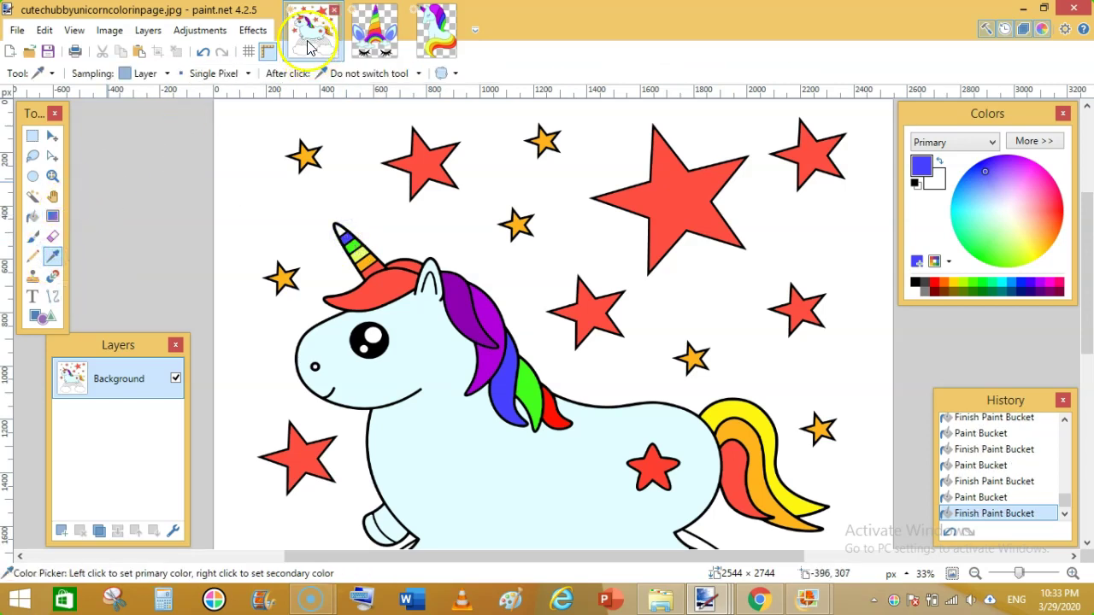
{"action": "left_click", "coordinate": [375, 30]}
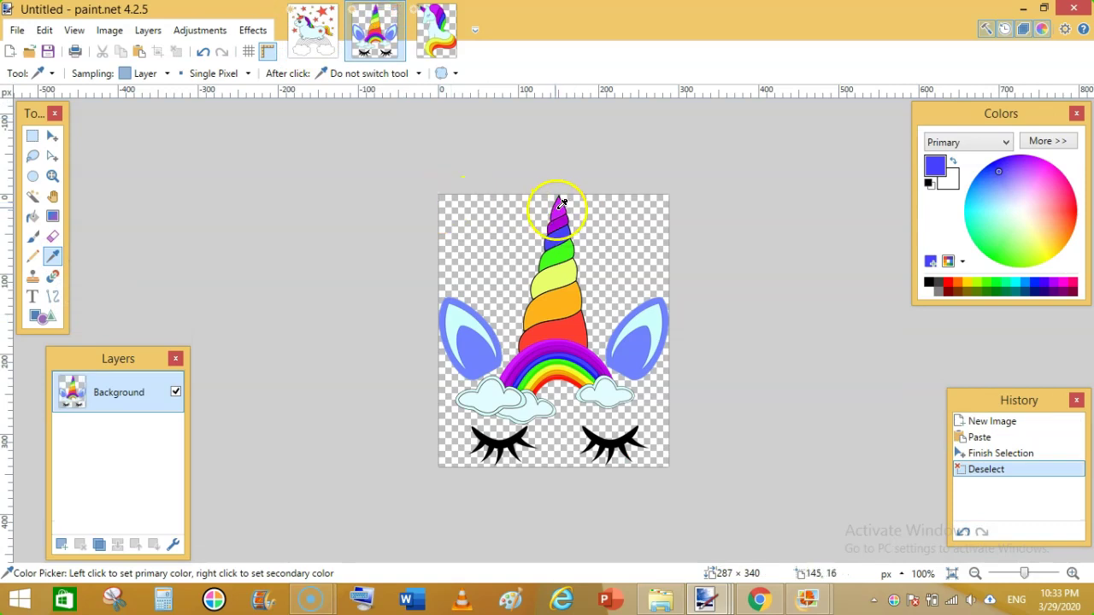
{"action": "left_click", "coordinate": [313, 30]}
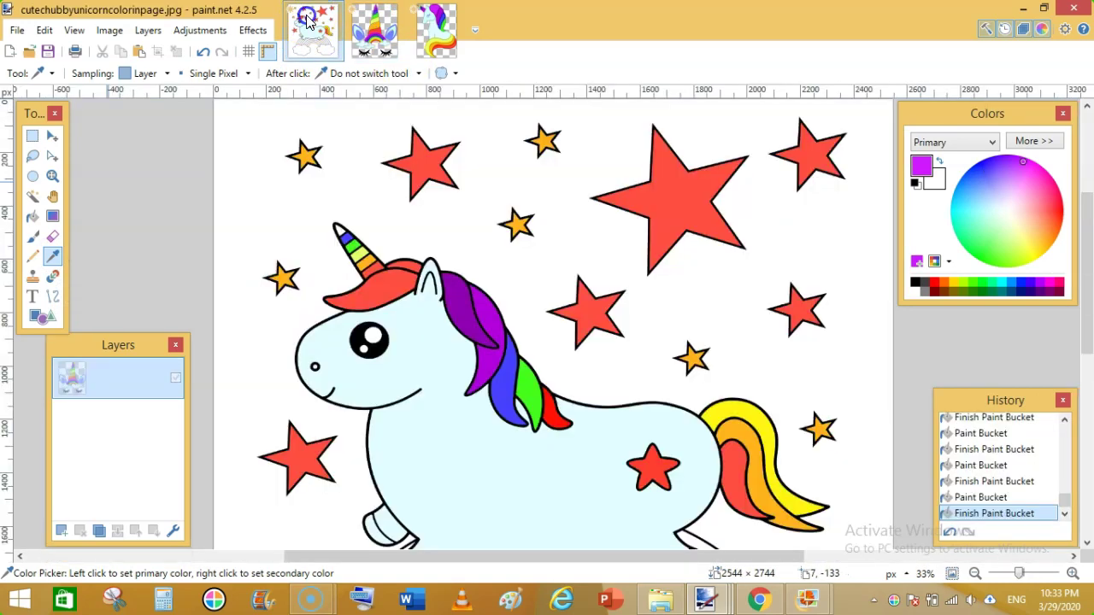
{"action": "left_click", "coordinate": [33, 216]}
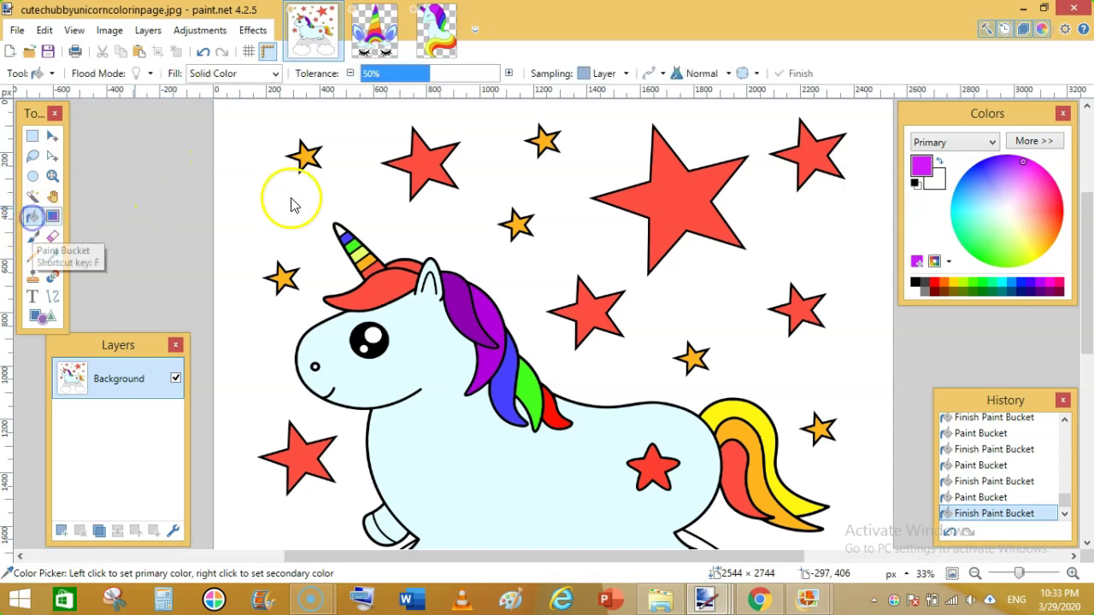
{"action": "left_click", "coordinate": [338, 229]}
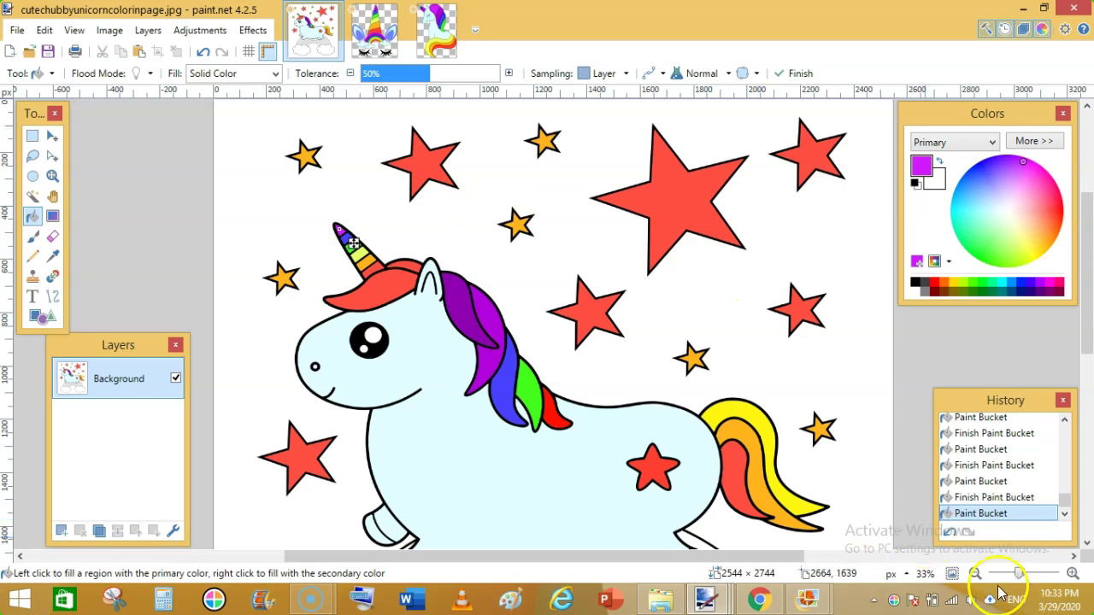
Sample the pale blue from the unicorn's body and fill both clouds at the ends of the rainbow with it.
{"action": "left_click", "coordinate": [975, 574]}
{"action": "left_click", "coordinate": [975, 574]}
{"action": "left_click", "coordinate": [976, 574]}
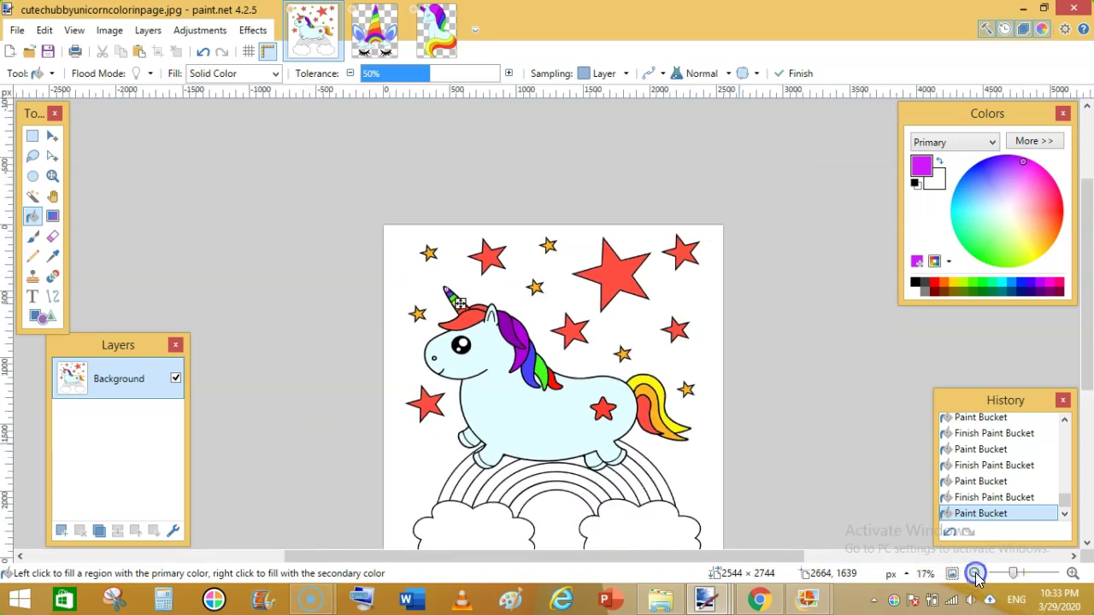
{"action": "left_click", "coordinate": [975, 575]}
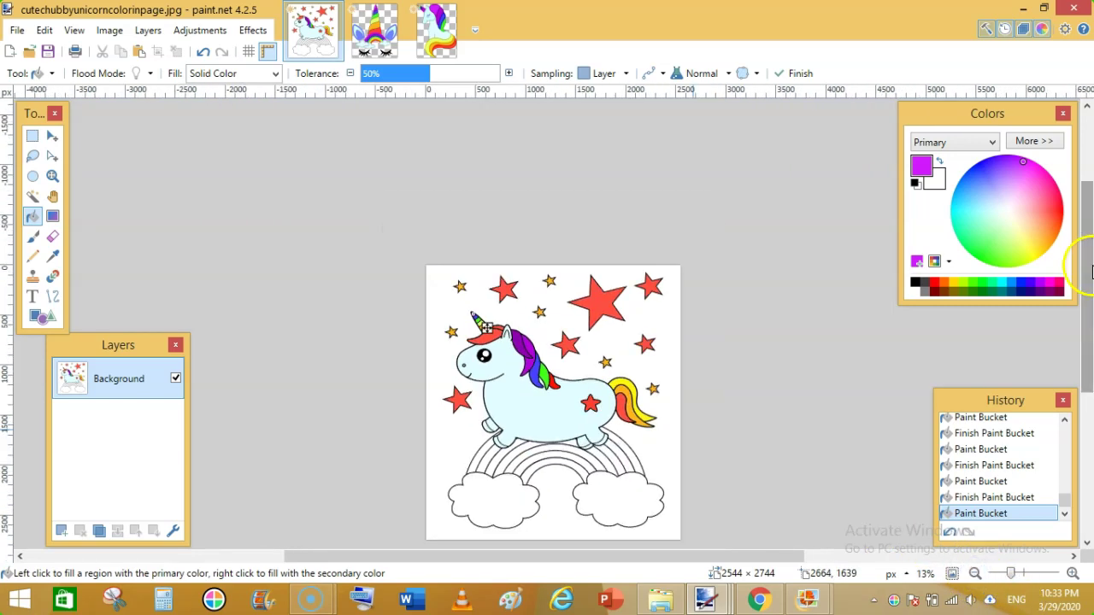
{"action": "left_click_drag", "start_coordinate": [1092, 269], "coordinate": [1092, 351]}
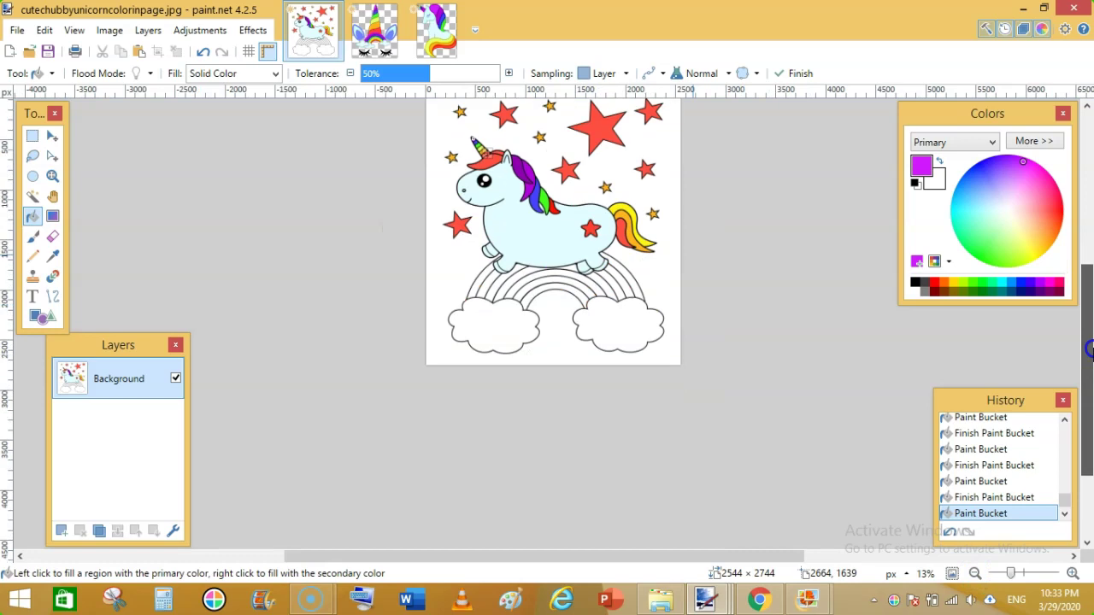
{"action": "left_click", "coordinate": [1074, 574]}
{"action": "left_click", "coordinate": [1075, 575]}
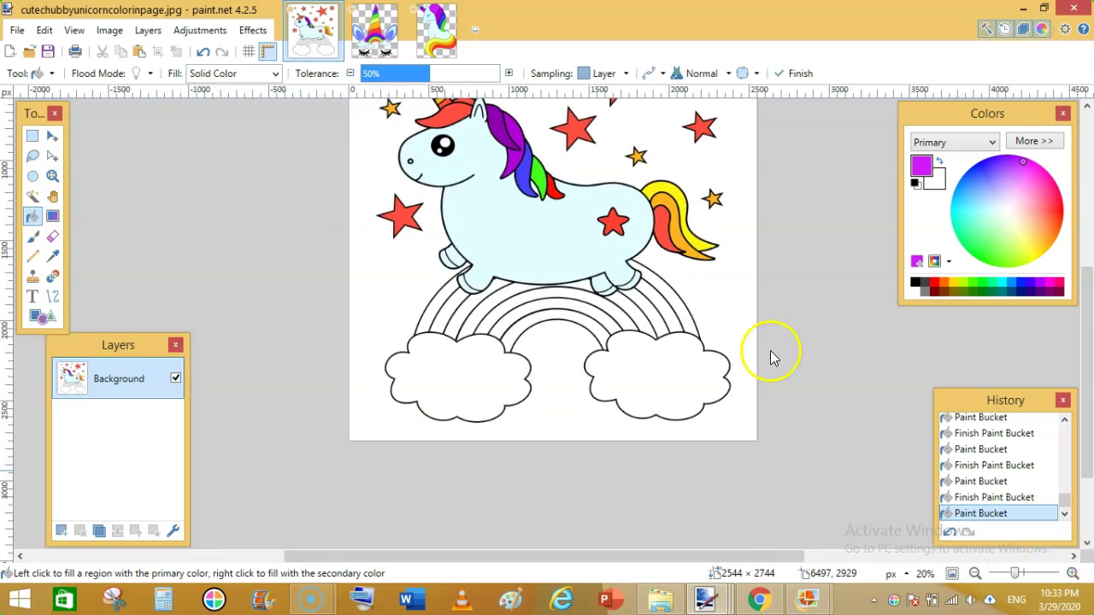
{"action": "left_click", "coordinate": [53, 256]}
{"action": "left_click", "coordinate": [495, 212]}
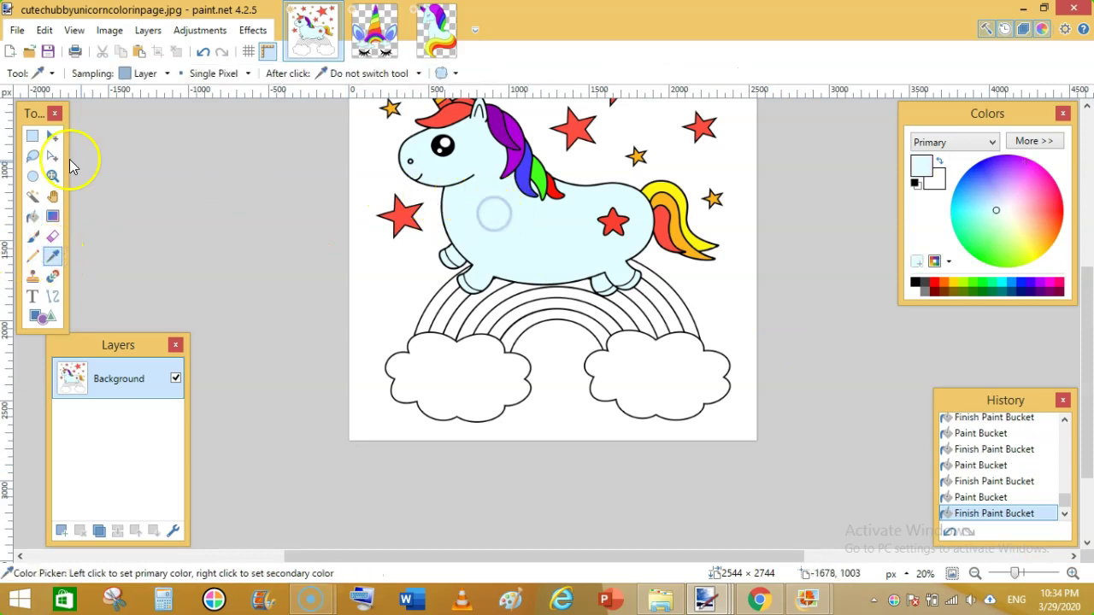
{"action": "left_click", "coordinate": [33, 216]}
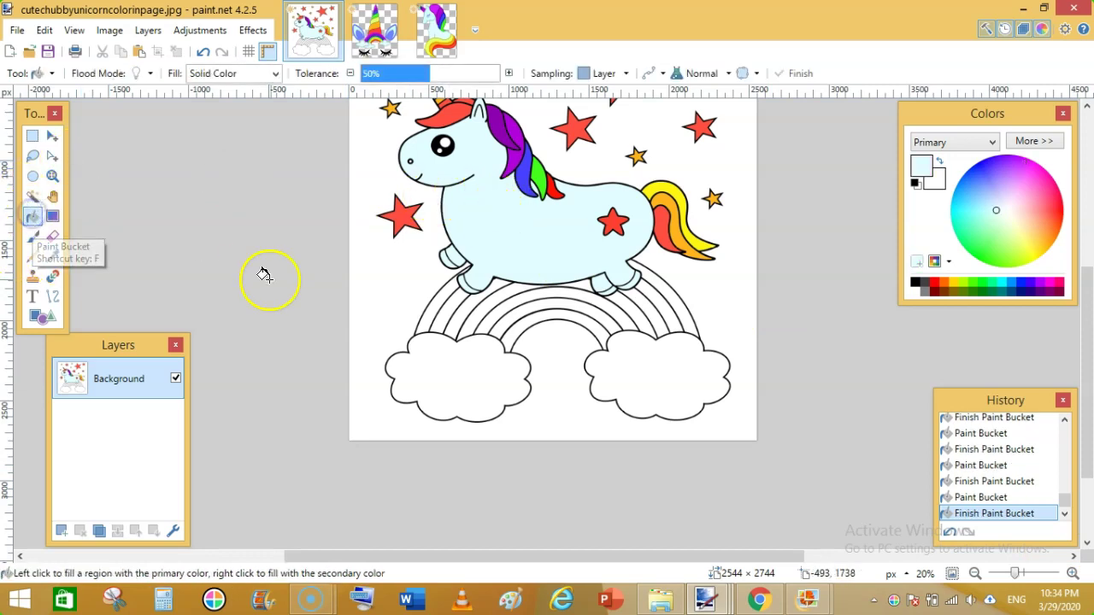
{"action": "left_click", "coordinate": [466, 385]}
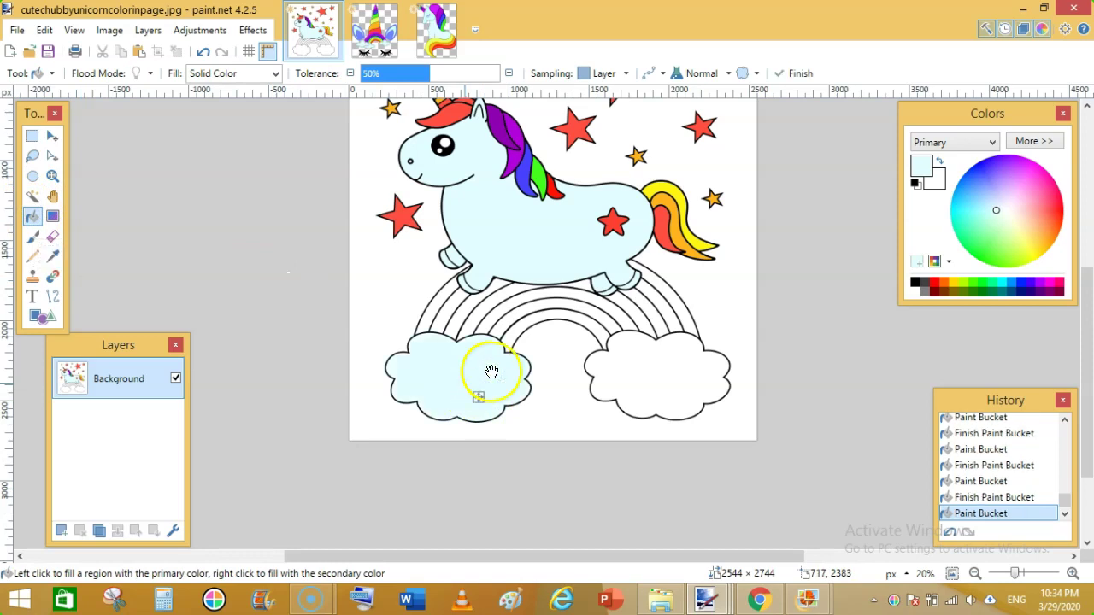
{"action": "left_click", "coordinate": [653, 374]}
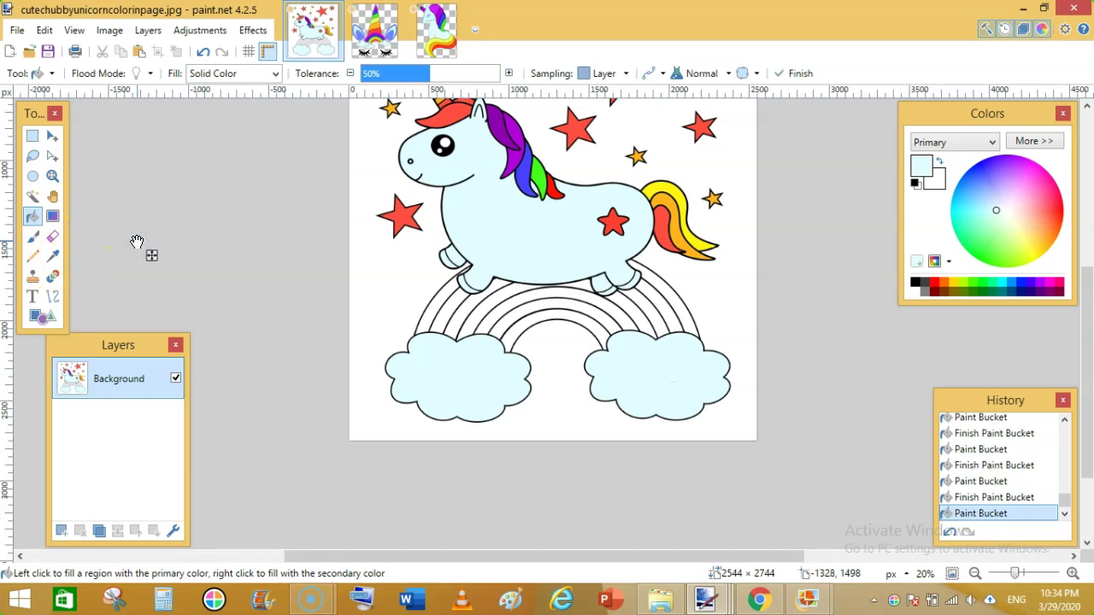
Sample the red from the star on the unicorn's hip and fill both sides of the outermost rainbow band with it.
{"action": "left_click", "coordinate": [52, 255]}
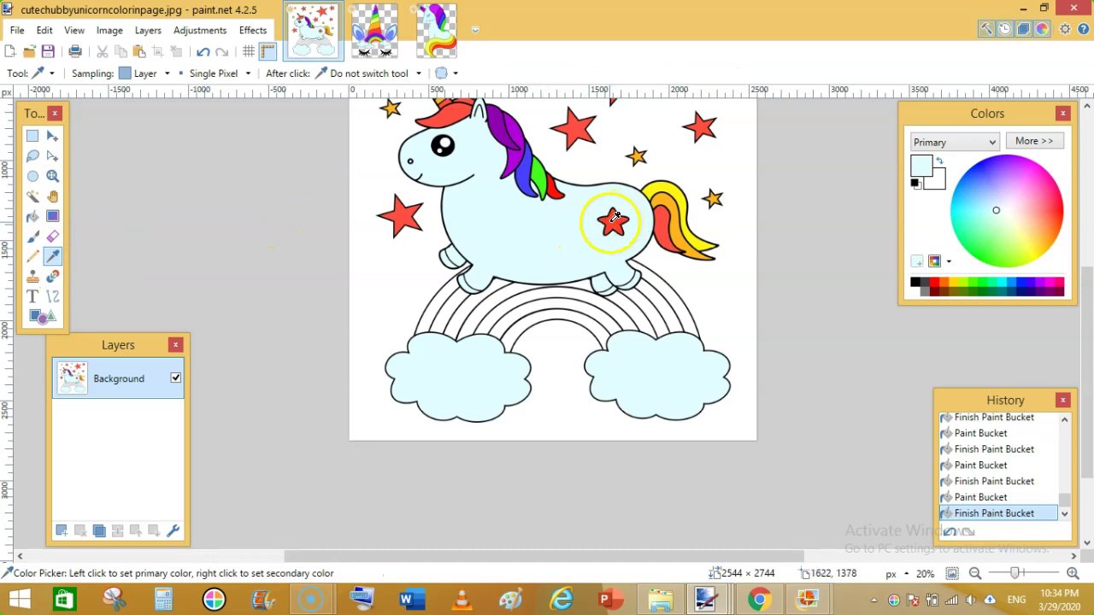
{"action": "left_click", "coordinate": [615, 220]}
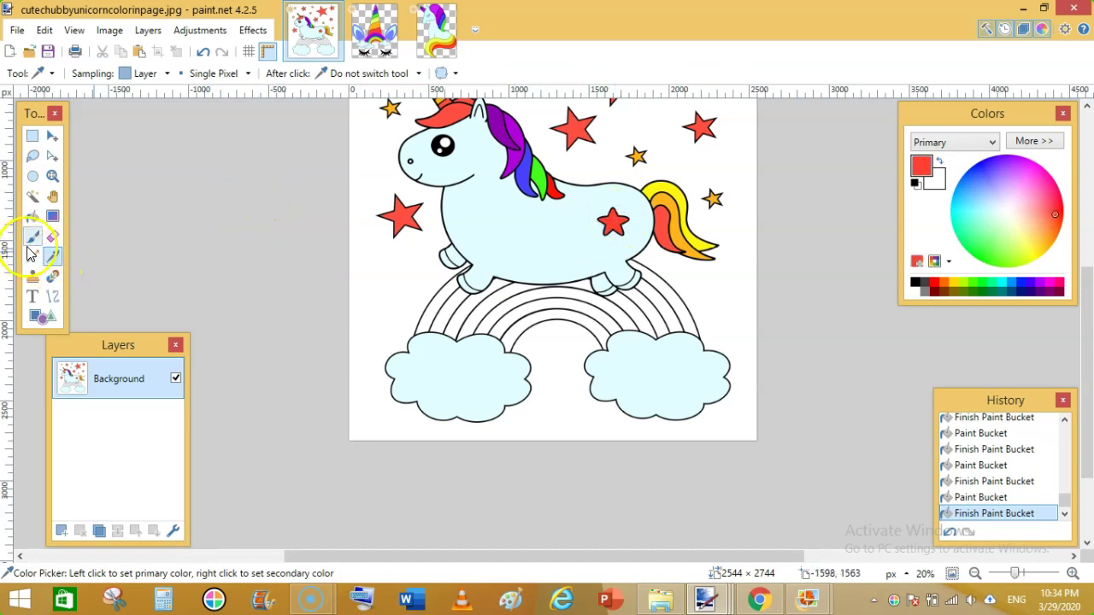
{"action": "left_click", "coordinate": [33, 217]}
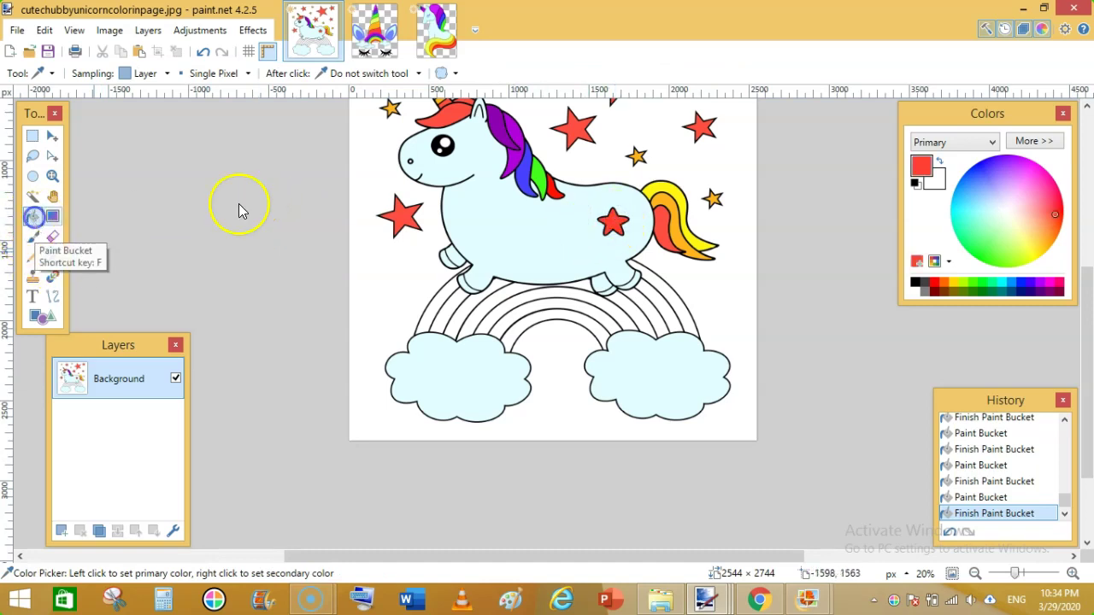
{"action": "left_click", "coordinate": [431, 306]}
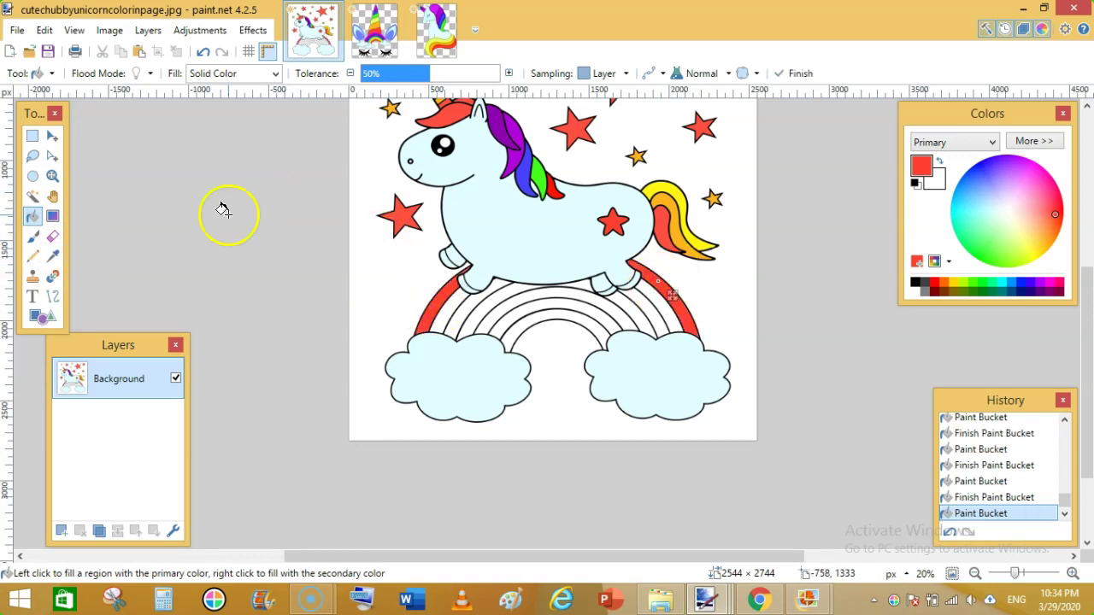
Sample the orange from the unicorn's tail and fill both sides of the second rainbow band from the outside with it.
{"action": "left_click", "coordinate": [52, 257]}
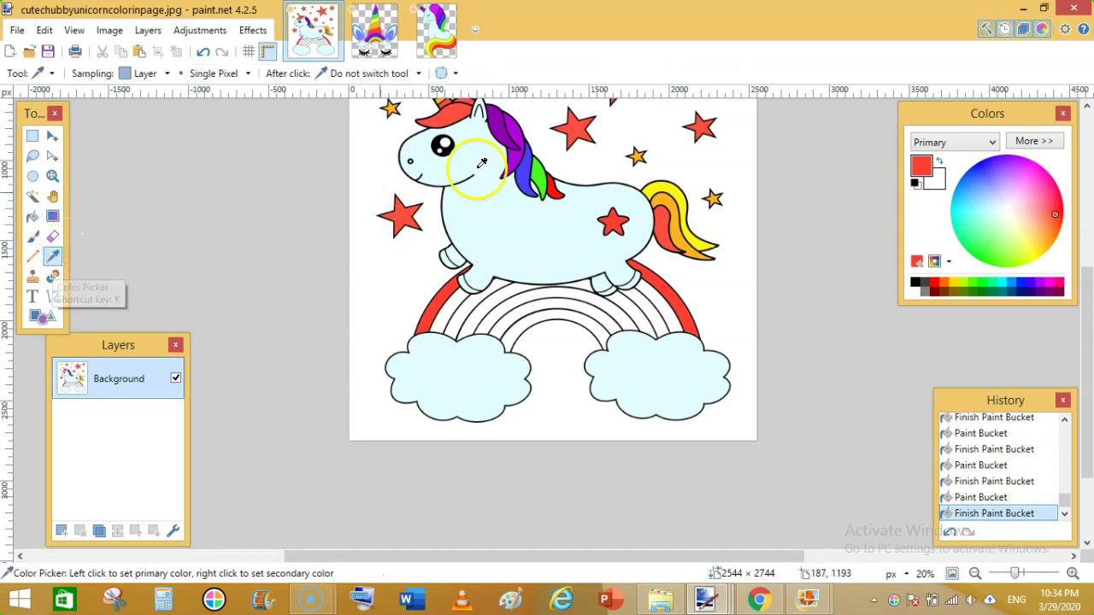
{"action": "left_click", "coordinate": [665, 191]}
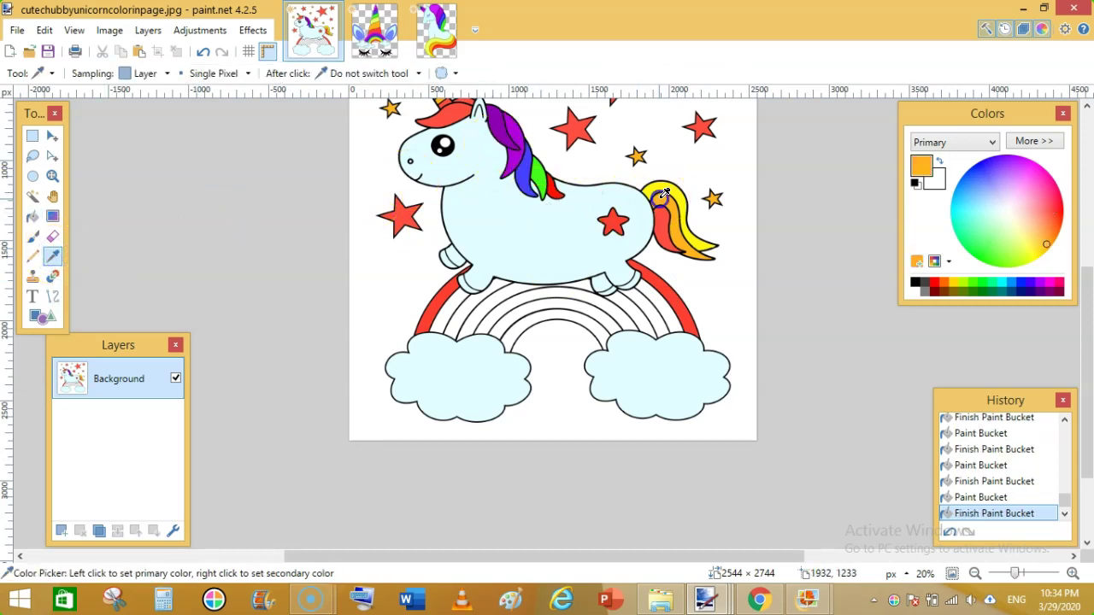
{"action": "left_click", "coordinate": [31, 216]}
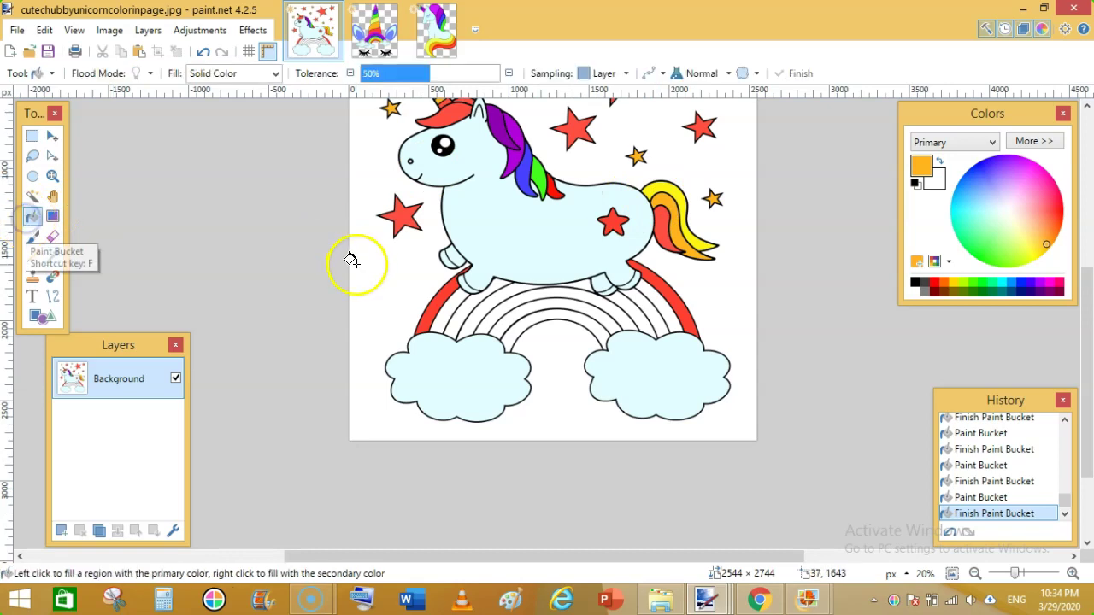
{"action": "left_click", "coordinate": [454, 304]}
{"action": "left_click", "coordinate": [650, 291]}
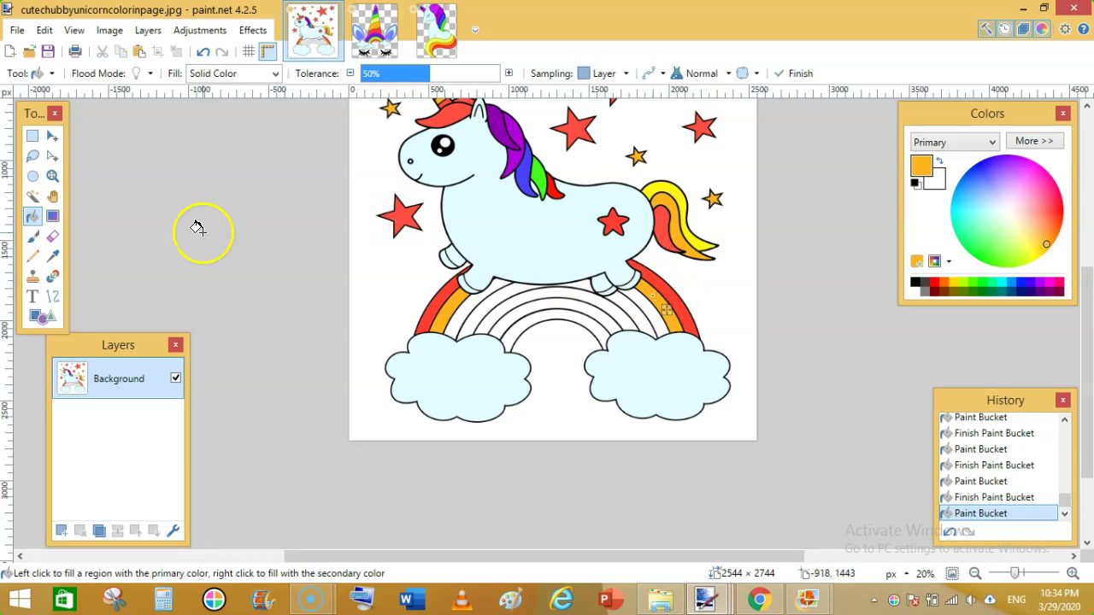
Sample the dark purple from the unicorn's mane and fill both sides of the third rainbow band from the outside with it.
{"action": "left_click", "coordinate": [53, 255]}
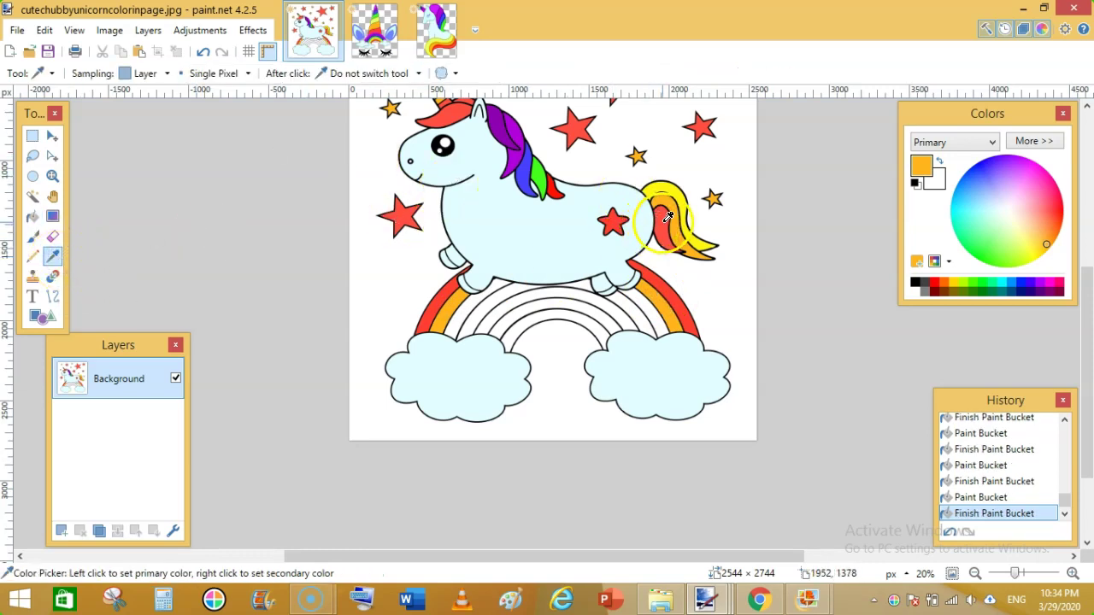
{"action": "left_click", "coordinate": [509, 132]}
{"action": "left_click", "coordinate": [32, 216]}
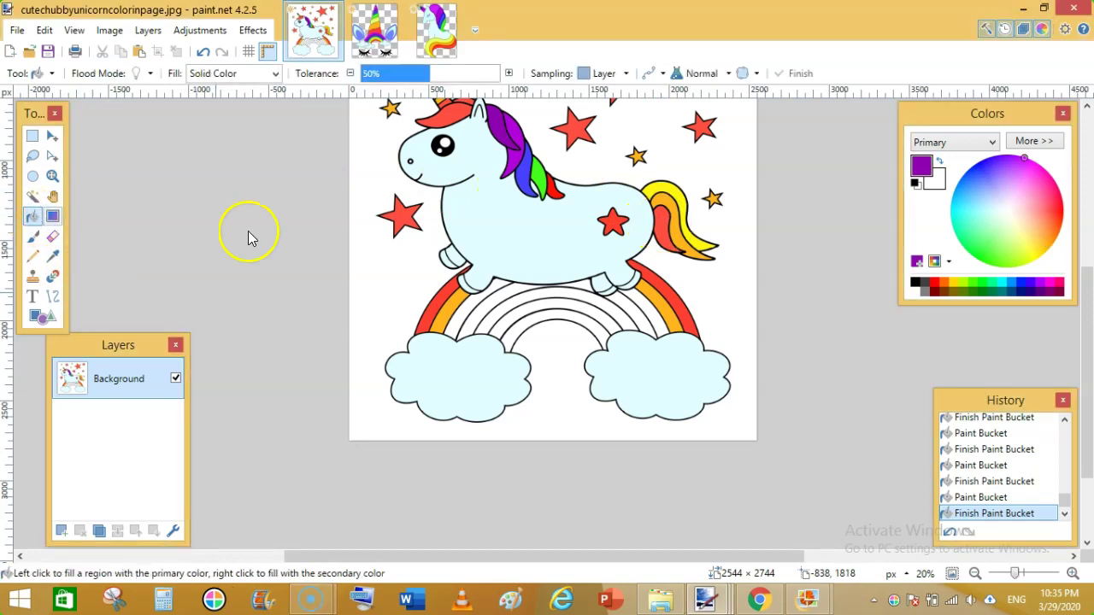
{"action": "left_click", "coordinate": [460, 313]}
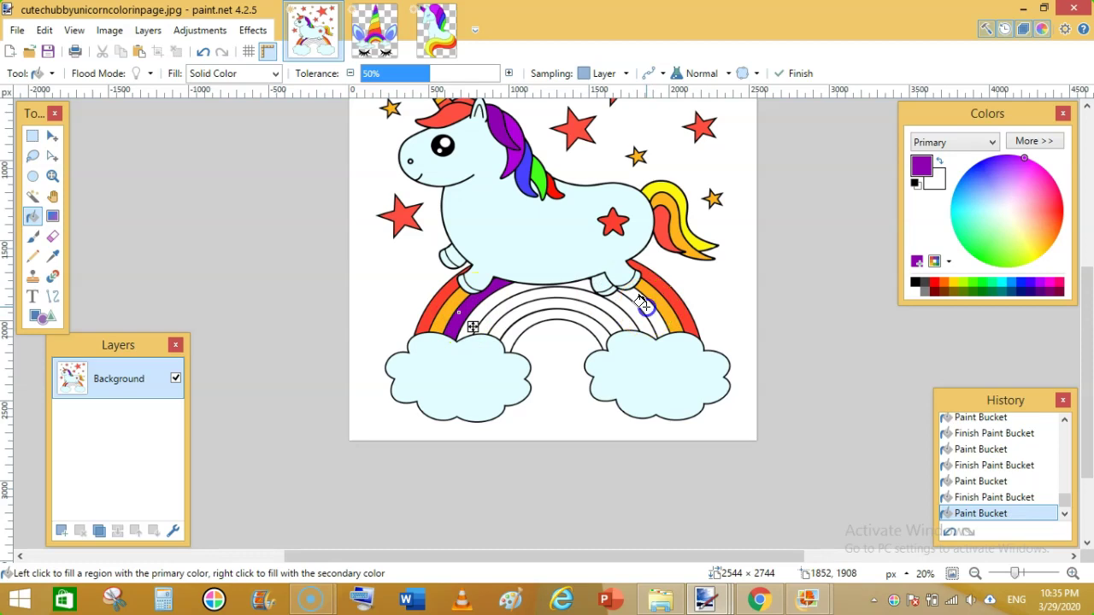
{"action": "middle_click", "coordinate": [218, 235]}
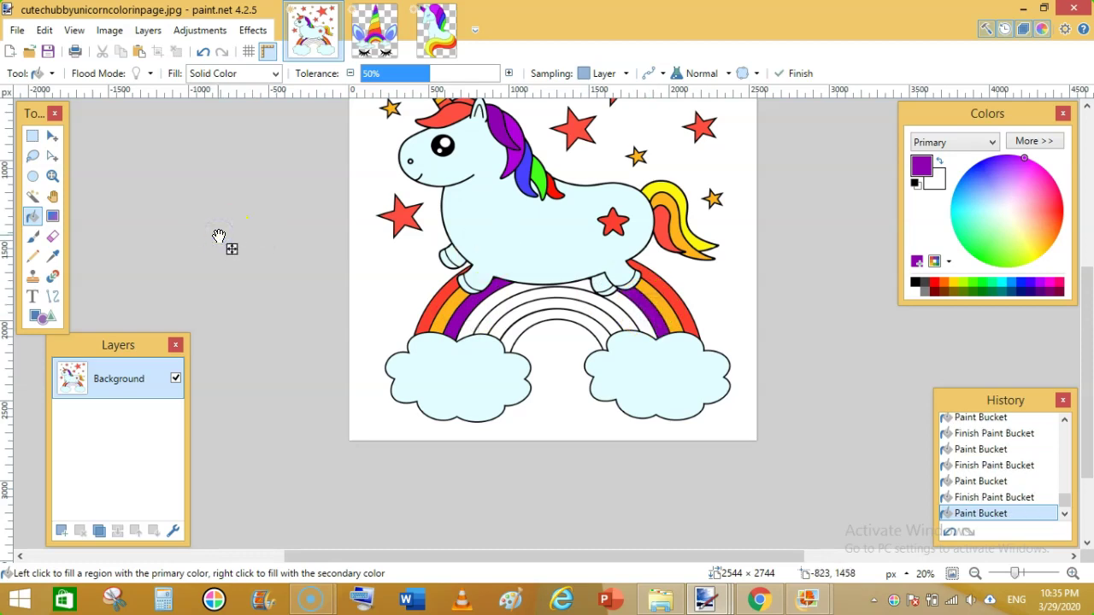
Sample the yellow-green from the horn in the unicorn face clipart and fill both sides of the fourth rainbow band from the outside.
{"action": "left_click", "coordinate": [376, 31]}
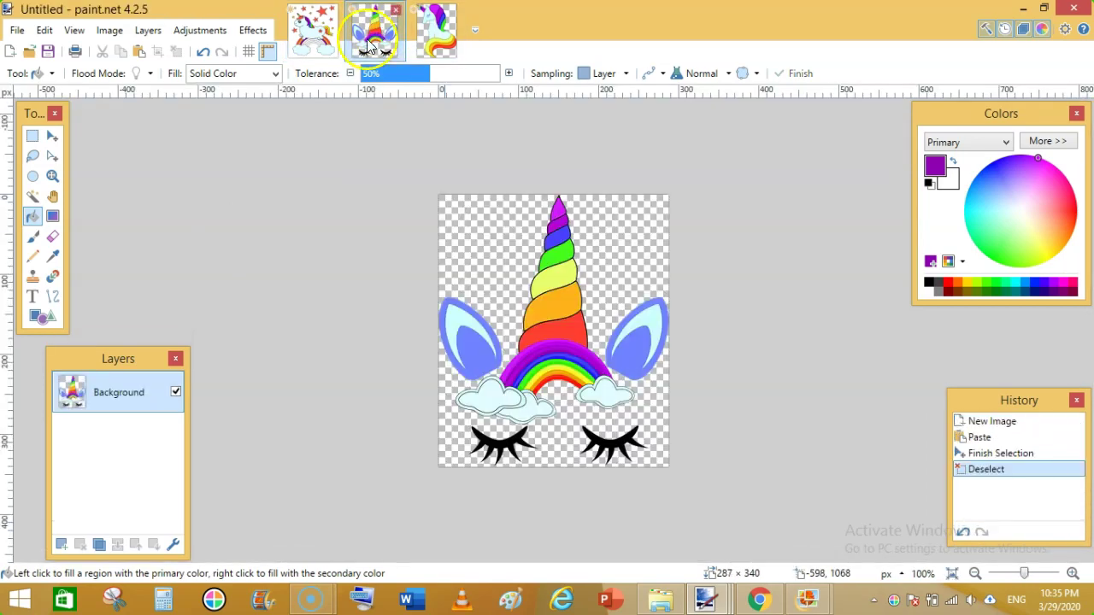
{"action": "left_click", "coordinate": [52, 257]}
{"action": "left_click", "coordinate": [554, 278]}
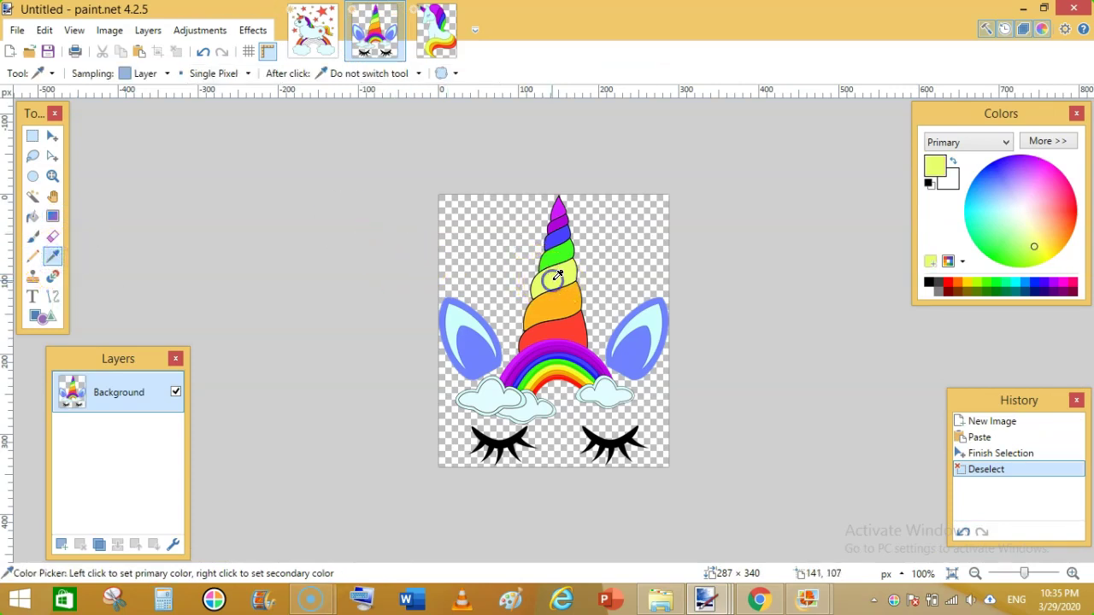
{"action": "left_click", "coordinate": [312, 29]}
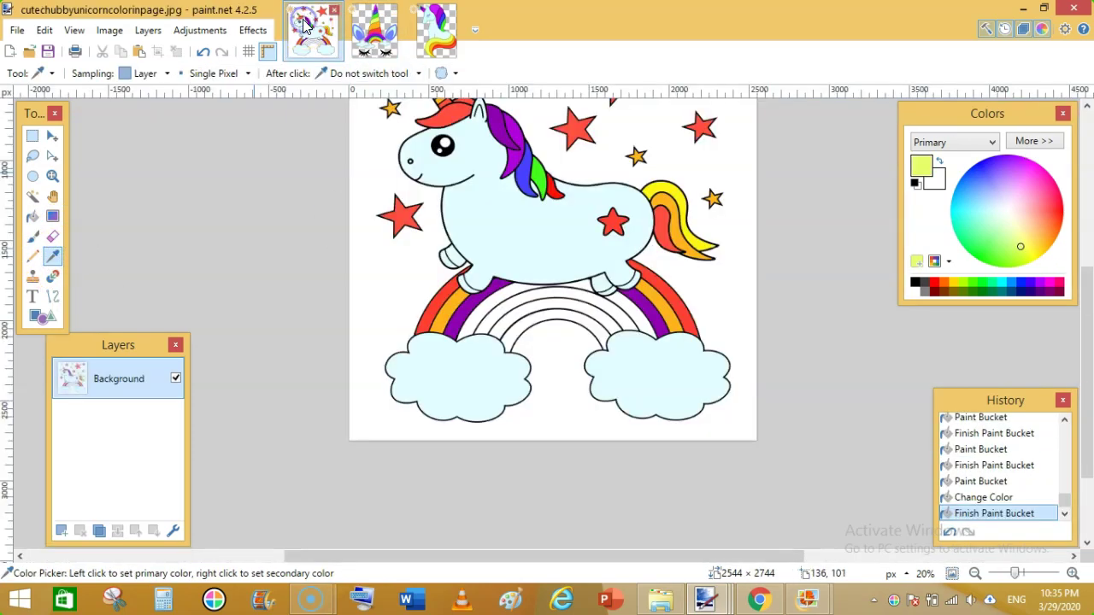
{"action": "left_click", "coordinate": [32, 216]}
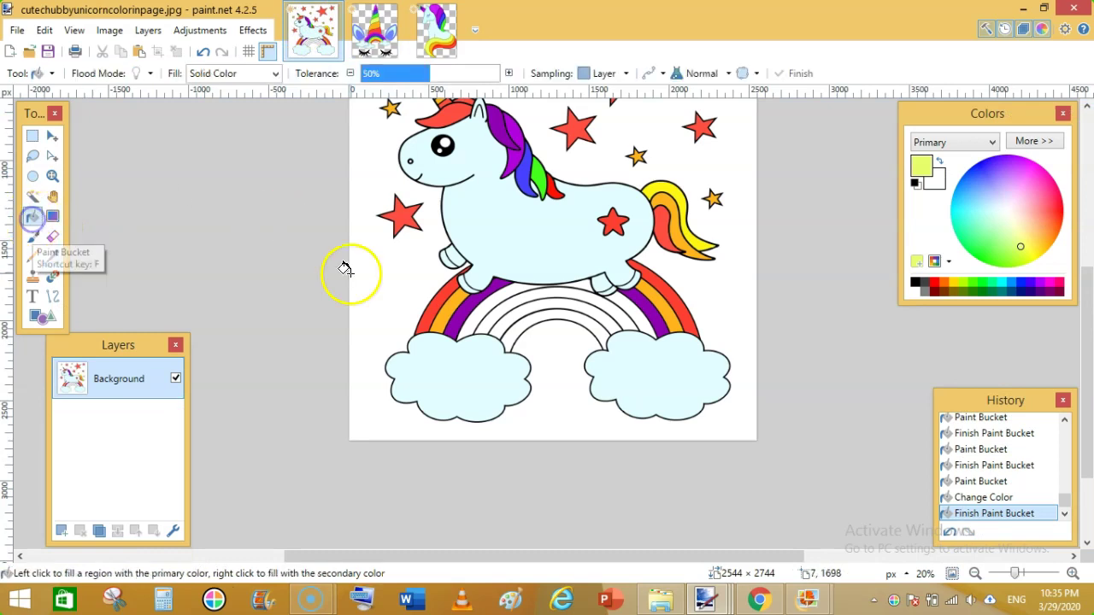
{"action": "left_click", "coordinate": [497, 297]}
{"action": "left_click", "coordinate": [629, 306]}
{"action": "left_click", "coordinate": [632, 312]}
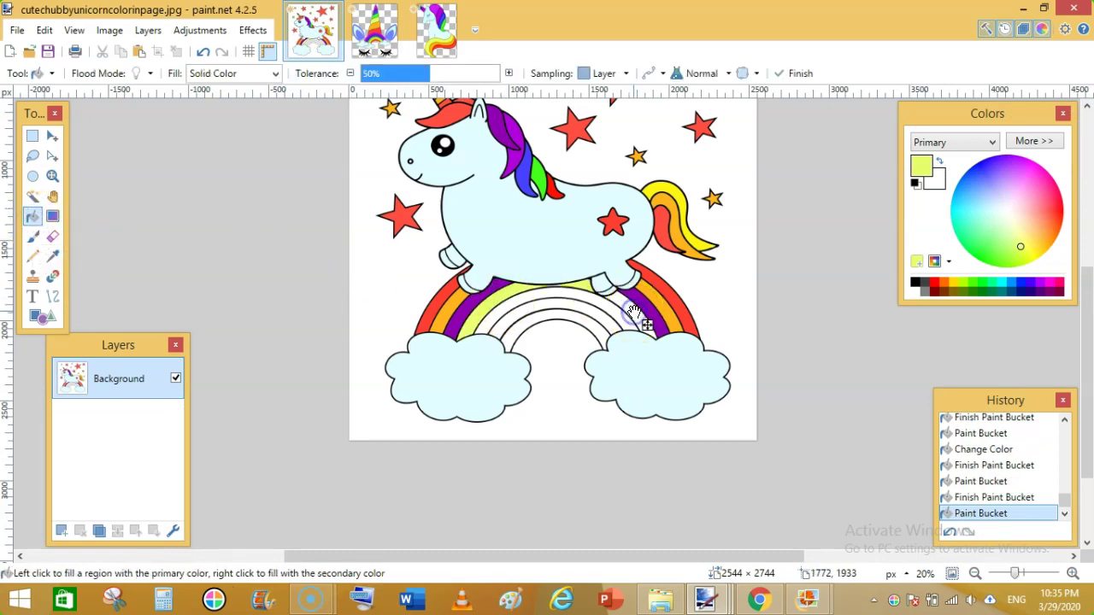
{"action": "left_click", "coordinate": [232, 236]}
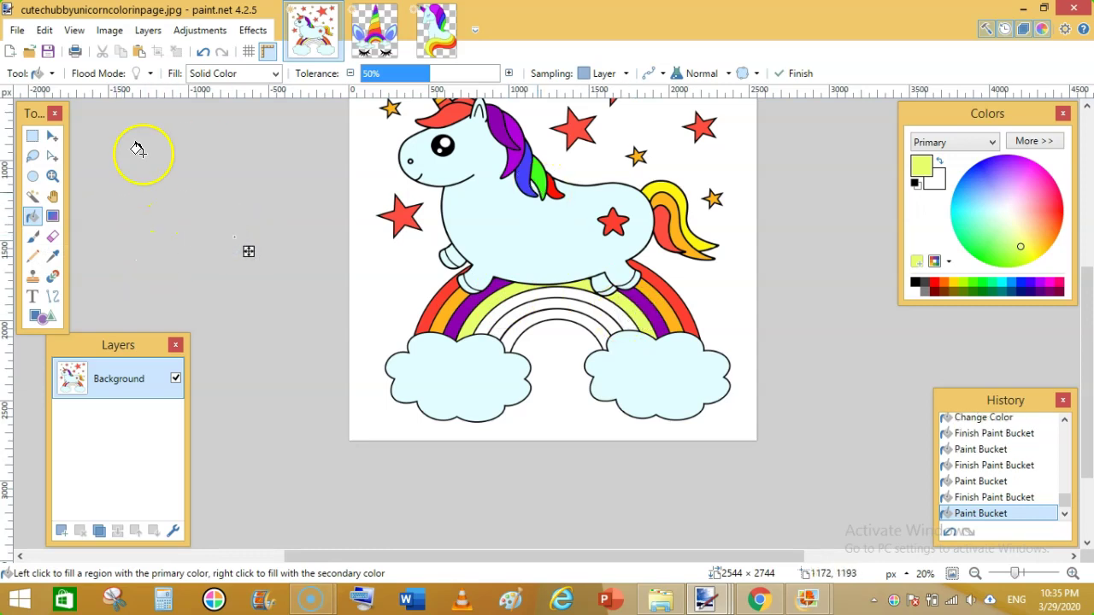
Sample the green from the unicorn's mane and fill the fifth rainbow band from the outside with it.
{"action": "left_click", "coordinate": [52, 255]}
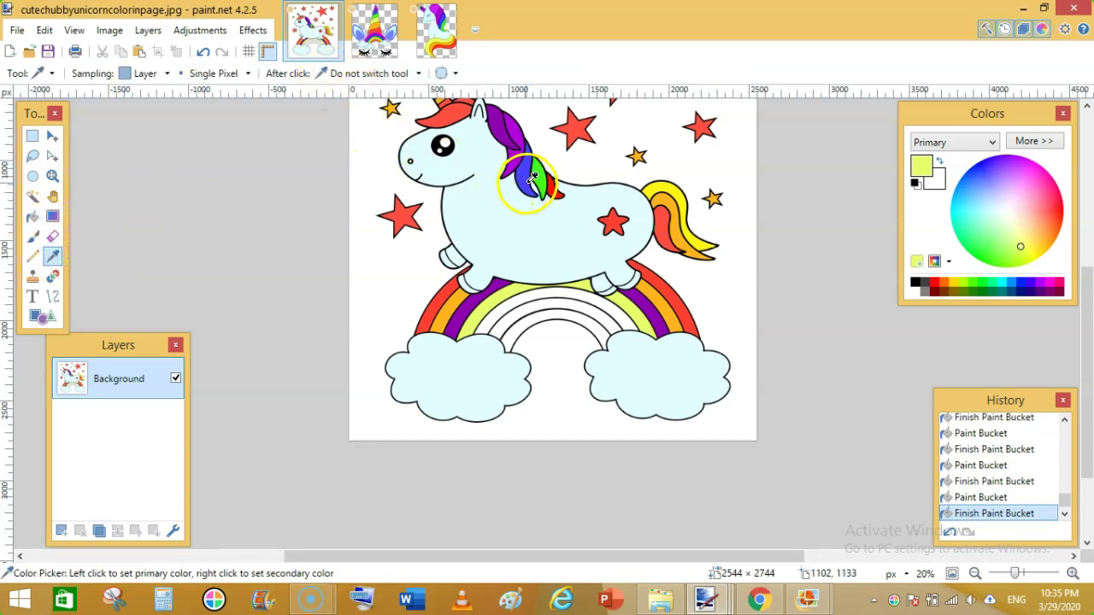
{"action": "left_click", "coordinate": [542, 171]}
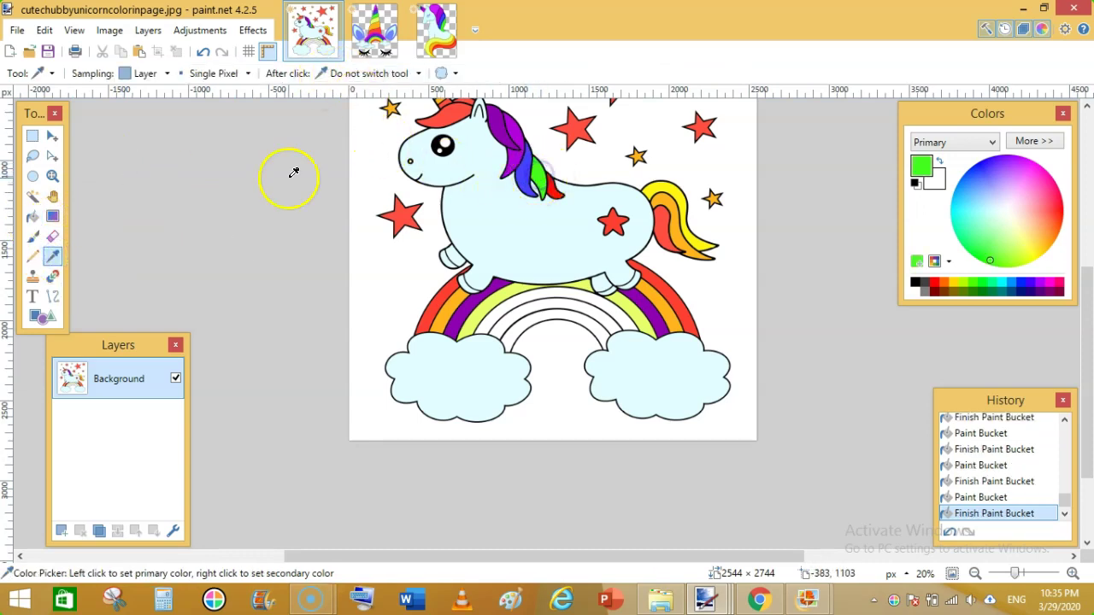
{"action": "left_click", "coordinate": [33, 216]}
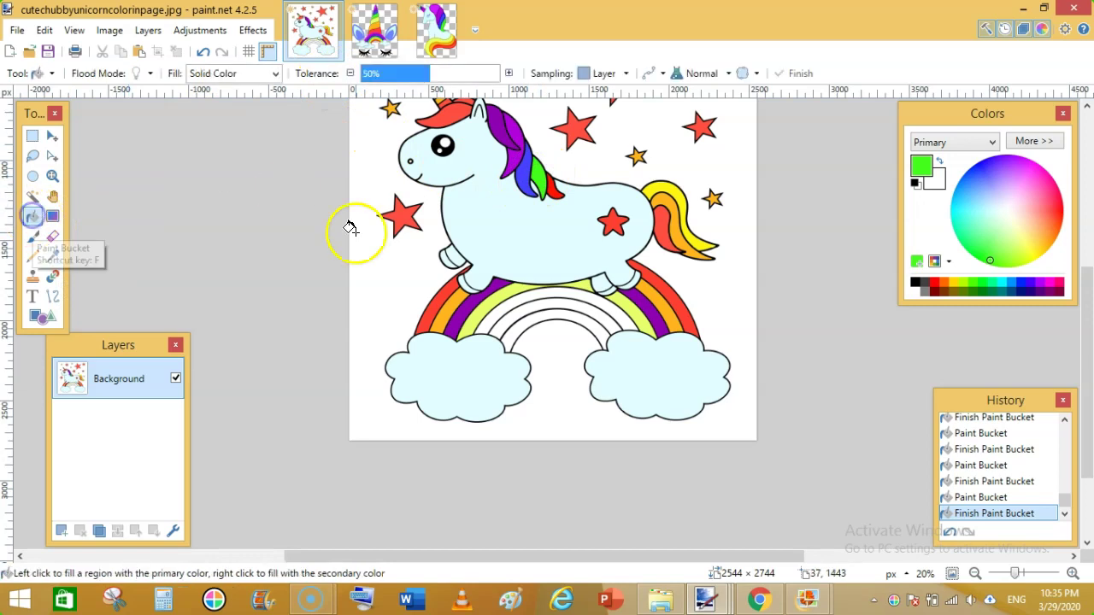
{"action": "left_click", "coordinate": [550, 305]}
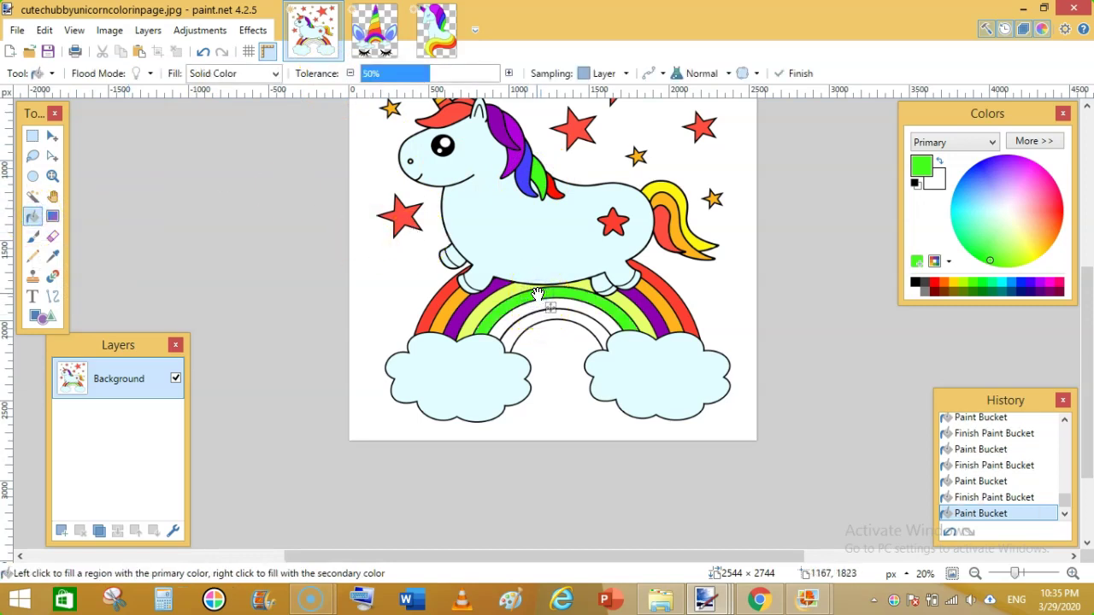
Sample the bright purple from the unicorn's mane and fill the sixth rainbow band from the outside with it.
{"action": "left_click", "coordinate": [56, 257]}
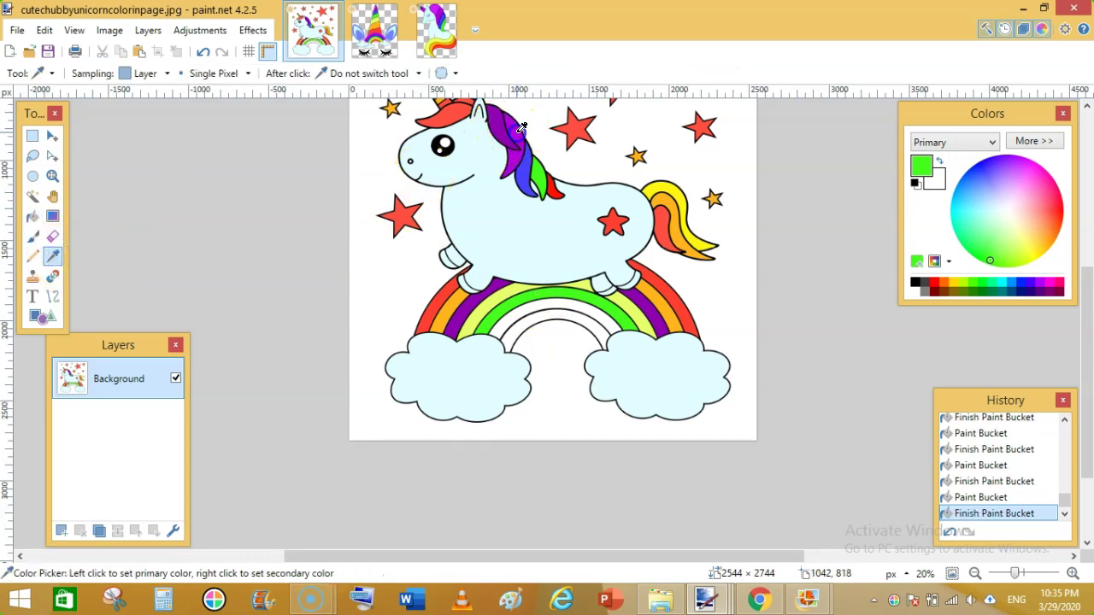
{"action": "left_click", "coordinate": [31, 217]}
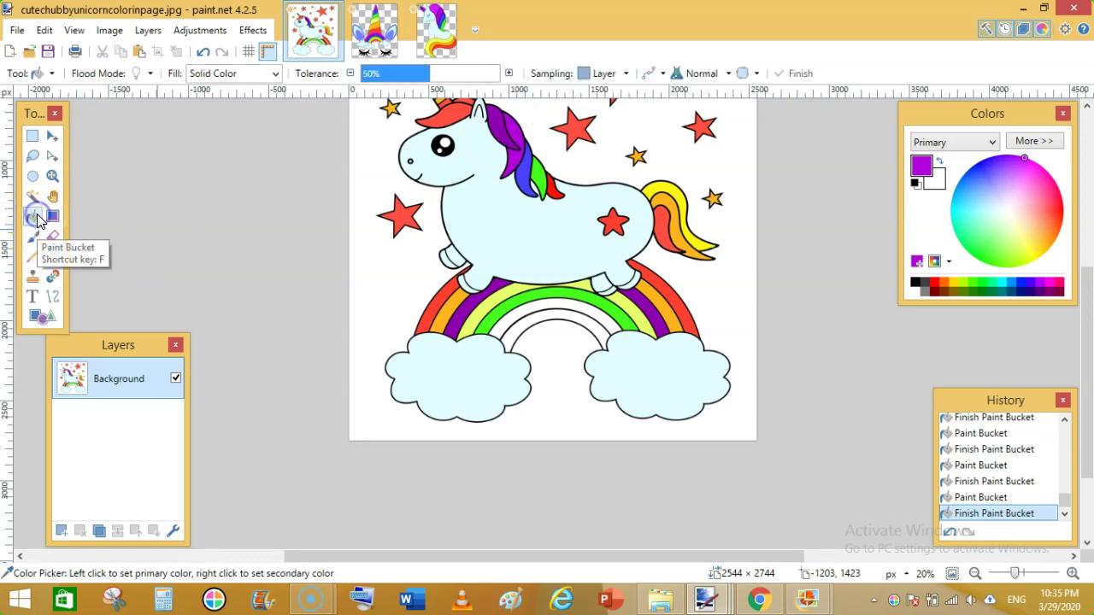
{"action": "left_click", "coordinate": [507, 319]}
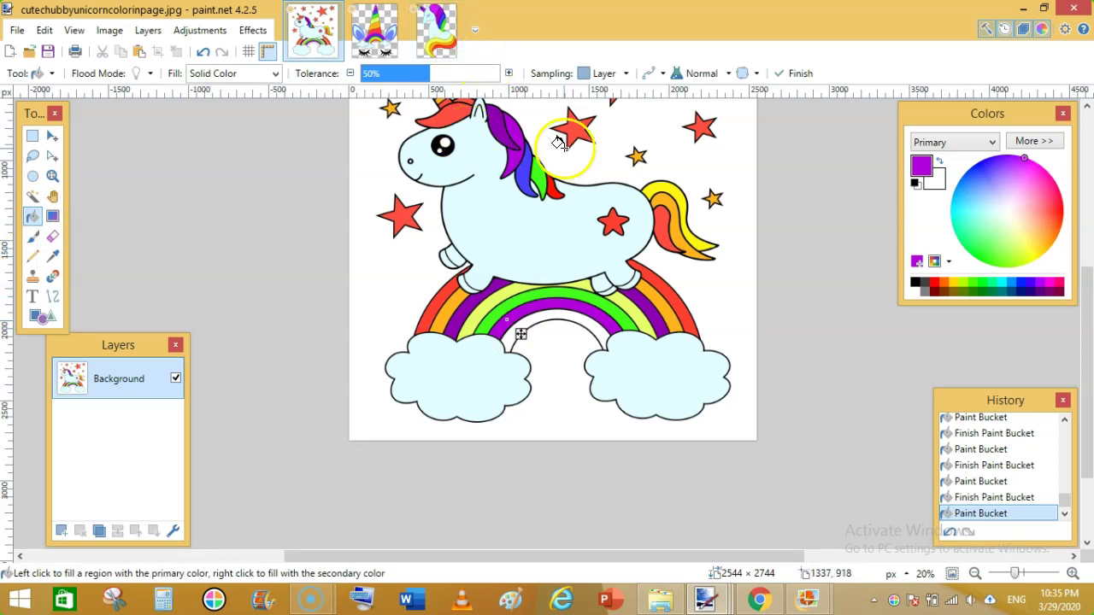
Switch to Chrome, search Pixabay for "rainbow clipart" and copy the image of the rainbow with clouds.
{"action": "left_click", "coordinate": [758, 599]}
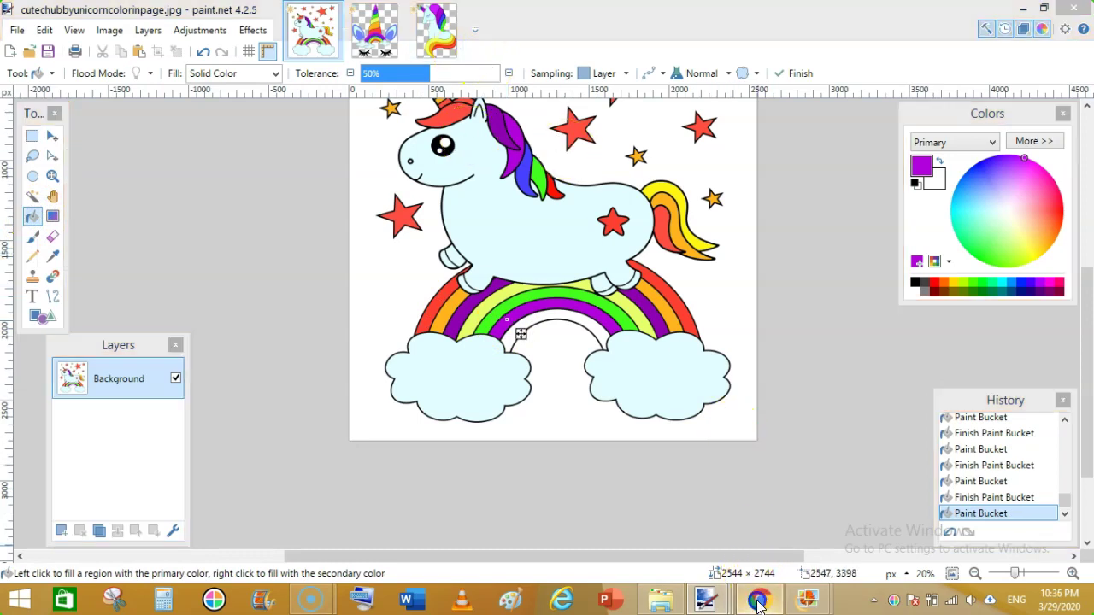
{"action": "left_click", "coordinate": [300, 104]}
{"action": "type", "text": "rainbow"}
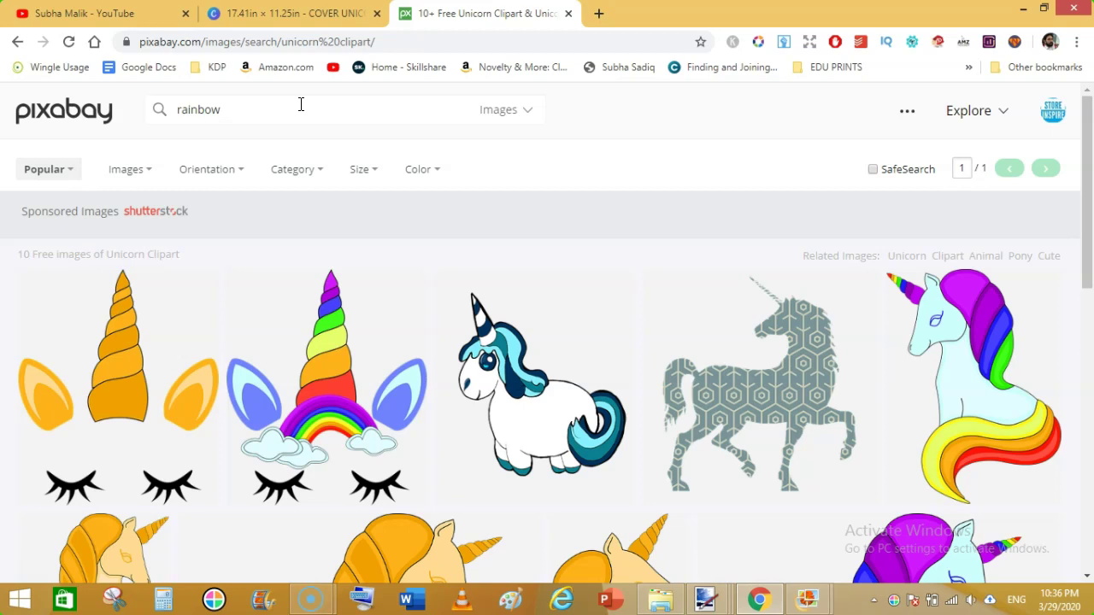
{"action": "type", "text": " clipart"}
{"action": "key", "text": "Return"}
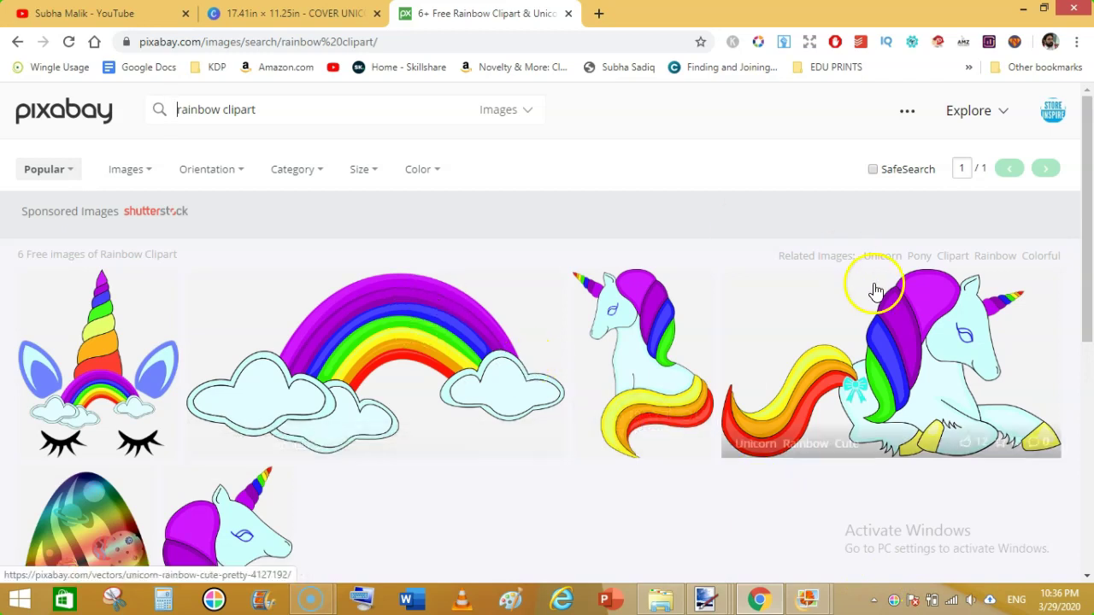
{"action": "right_click", "coordinate": [445, 334]}
{"action": "left_click", "coordinate": [519, 221]}
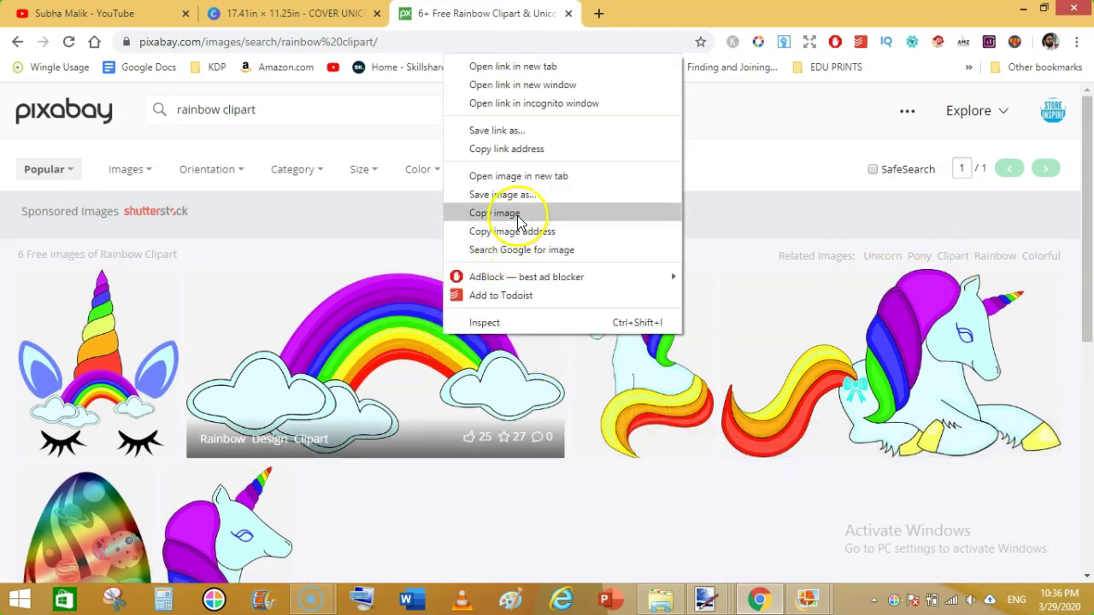
Switch to paint.net, paste the rainbow clipart into a new 680 × 340 image and place that image next to the coloring page.
{"action": "left_click", "coordinate": [705, 602]}
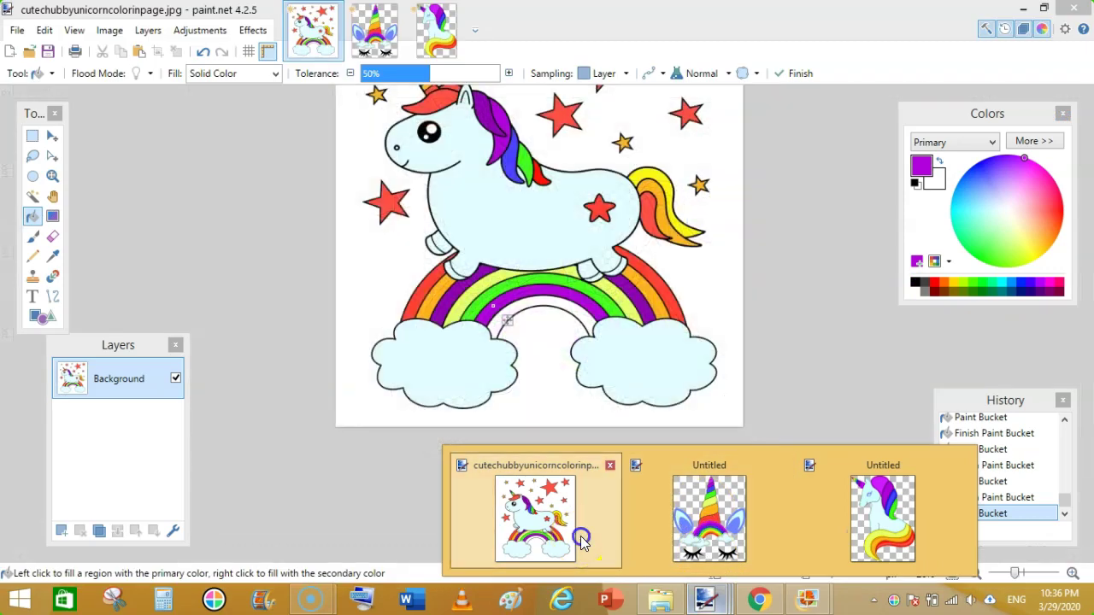
{"action": "left_click", "coordinate": [535, 517]}
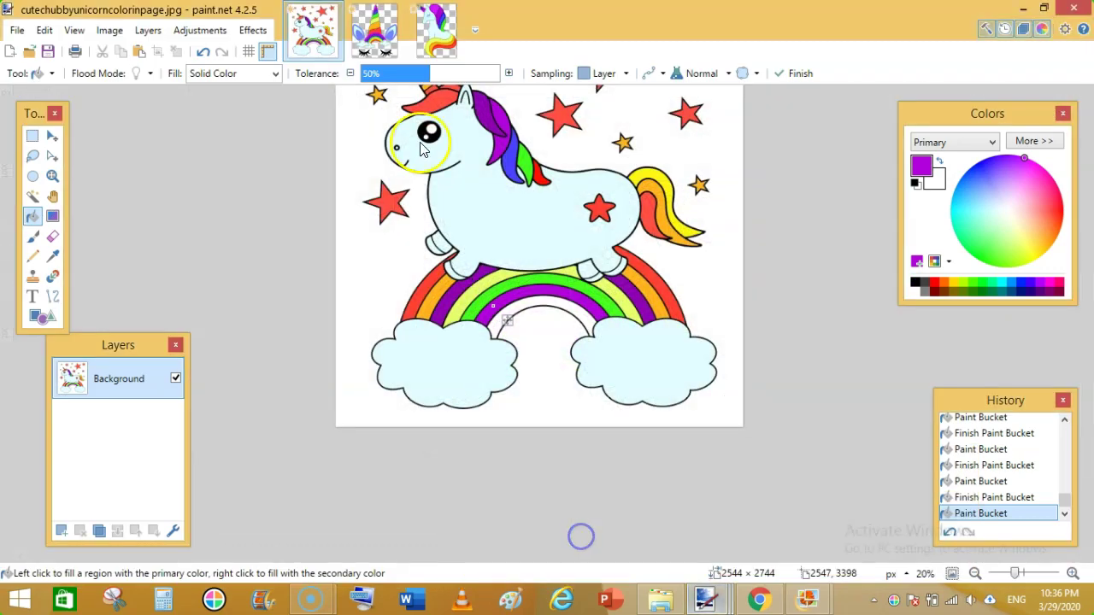
{"action": "left_click", "coordinate": [17, 30]}
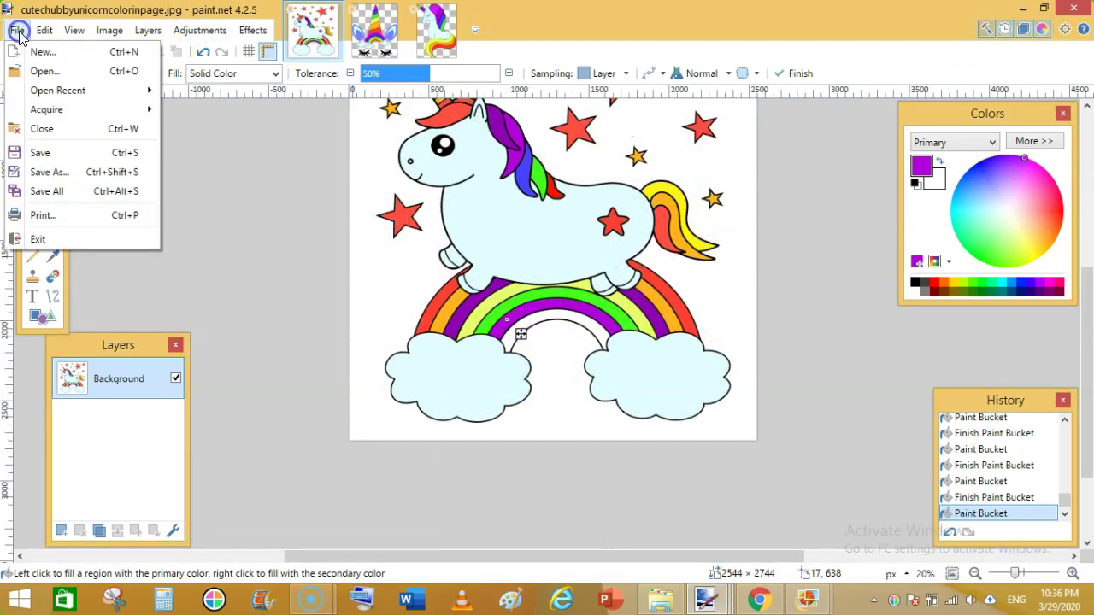
{"action": "left_click", "coordinate": [51, 52]}
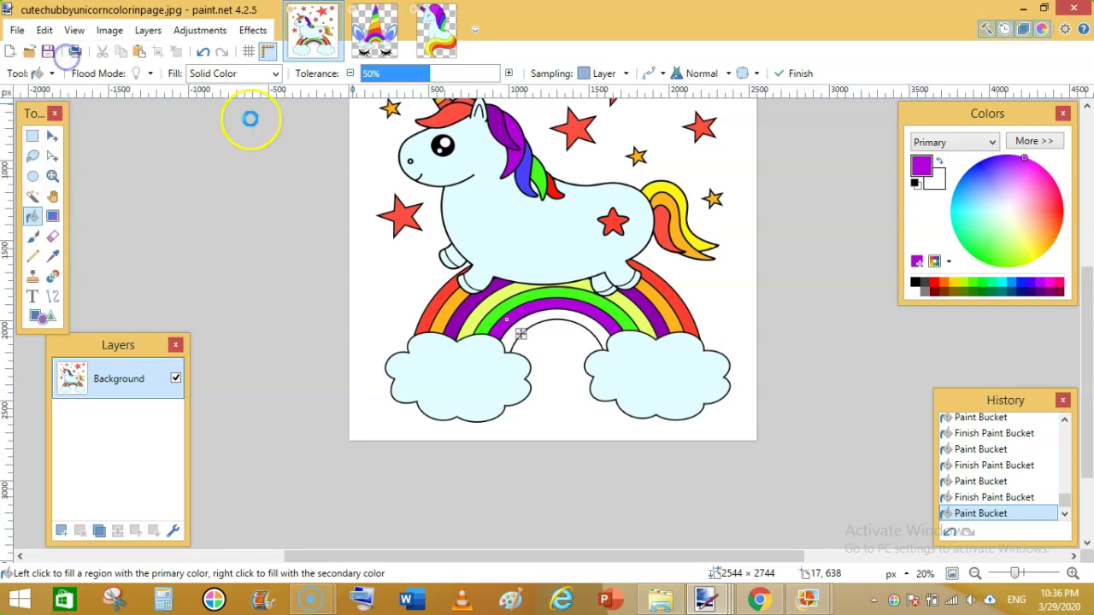
{"action": "left_click", "coordinate": [545, 398]}
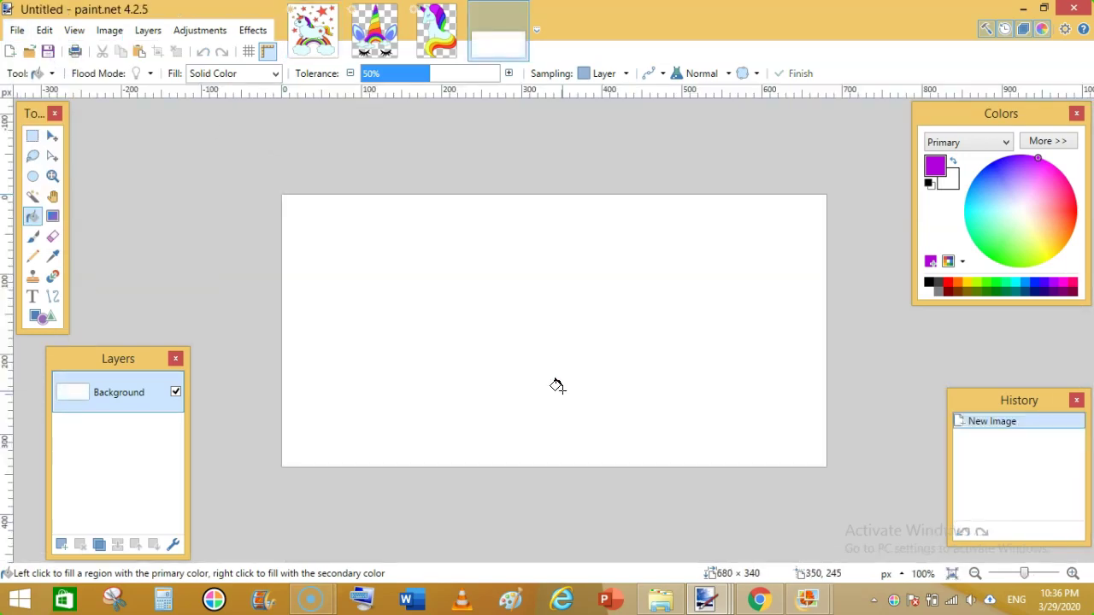
{"action": "key", "text": "ctrl+v"}
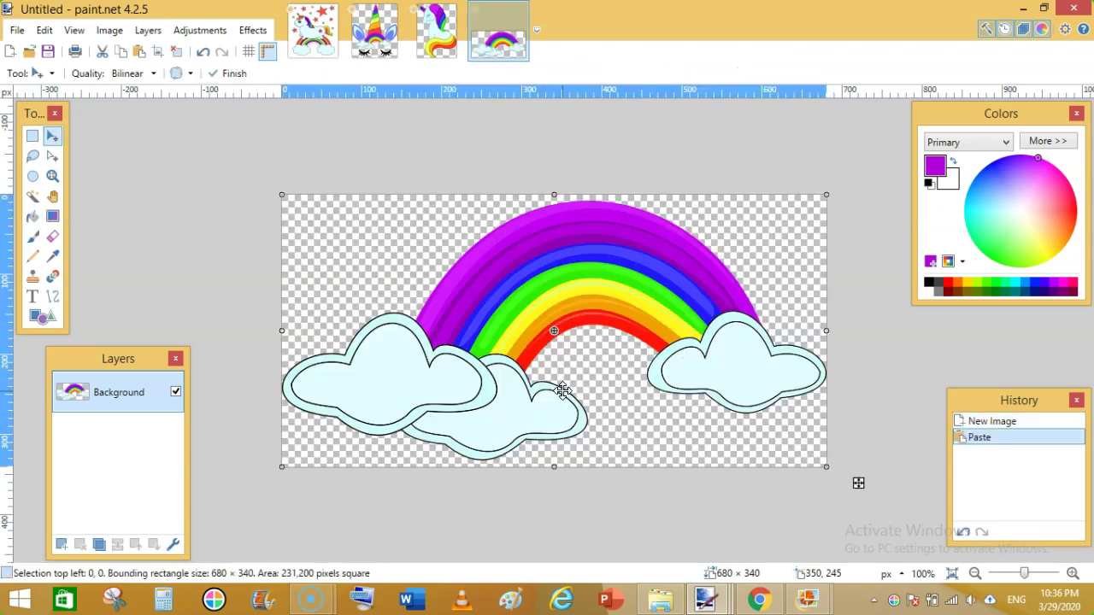
{"action": "left_click", "coordinate": [369, 151]}
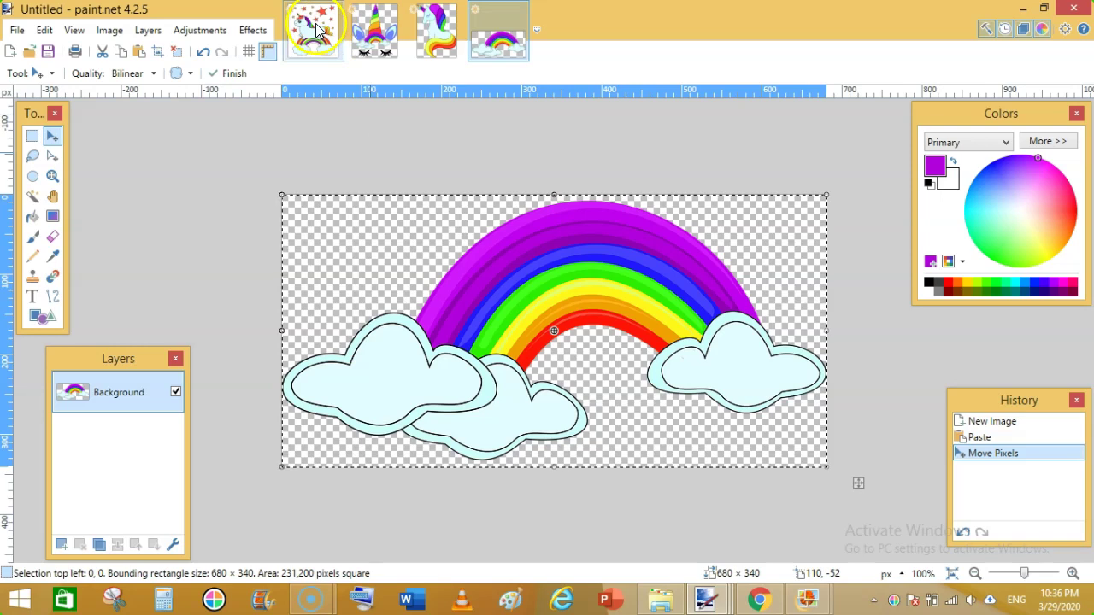
{"action": "left_click", "coordinate": [331, 47]}
{"action": "left_click_drag", "start_coordinate": [499, 30], "coordinate": [380, 30]}
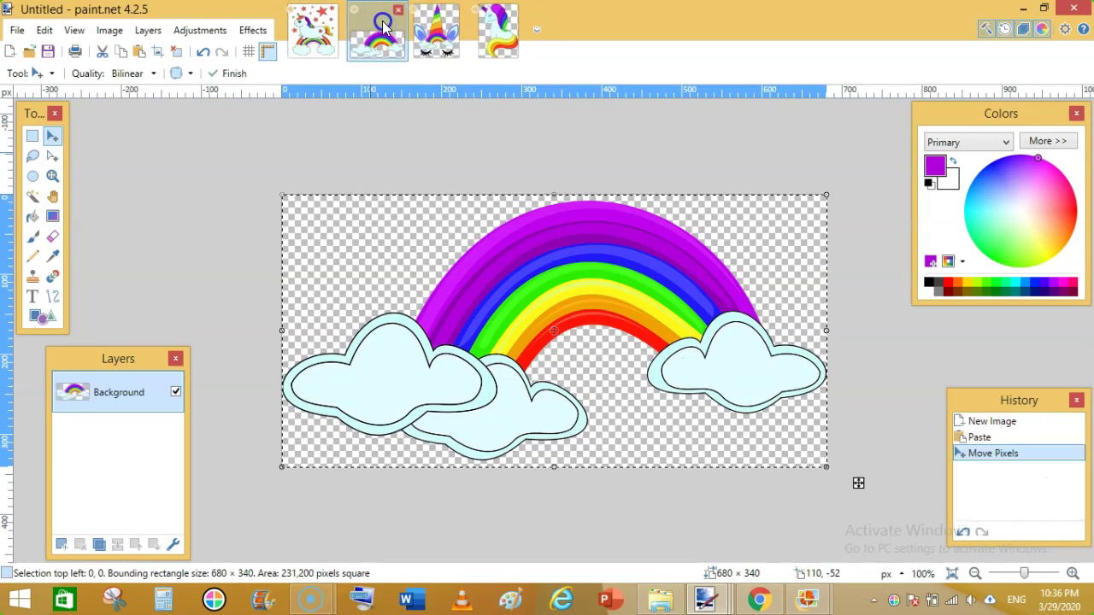
Sample the orange from the rainbow clipart and fill the coloring page's sixth rainbow band from the outside with it.
{"action": "left_click", "coordinate": [52, 257]}
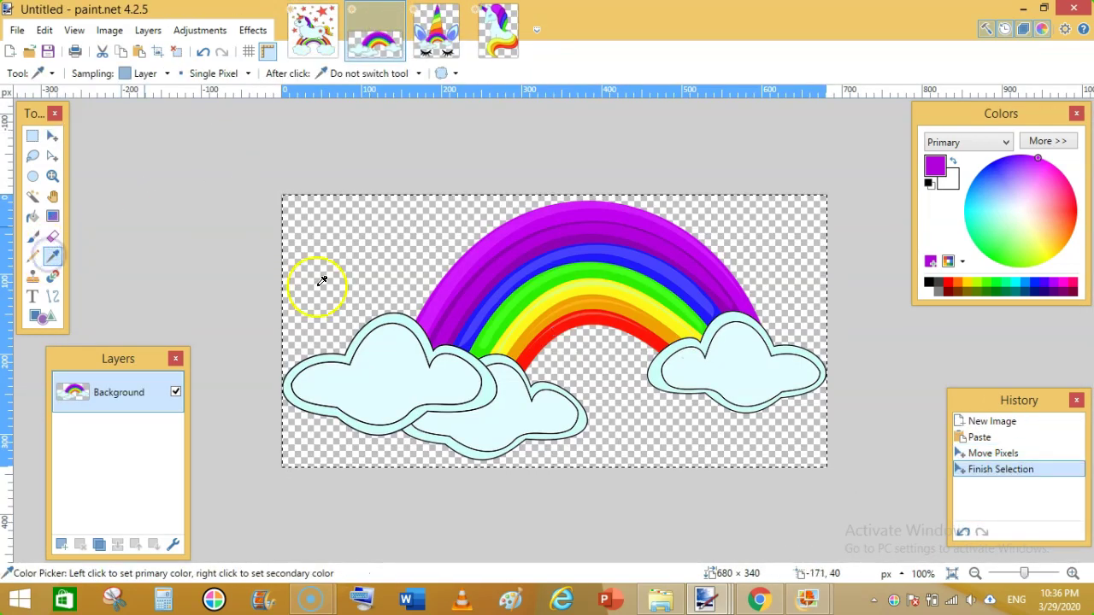
{"action": "left_click", "coordinate": [607, 300]}
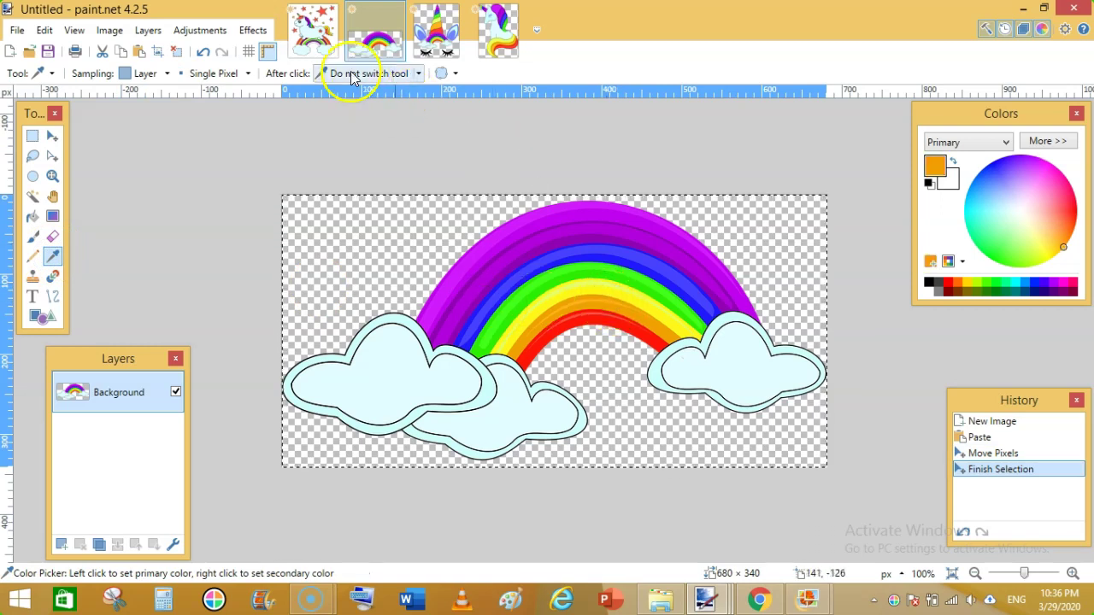
{"action": "left_click", "coordinate": [313, 31]}
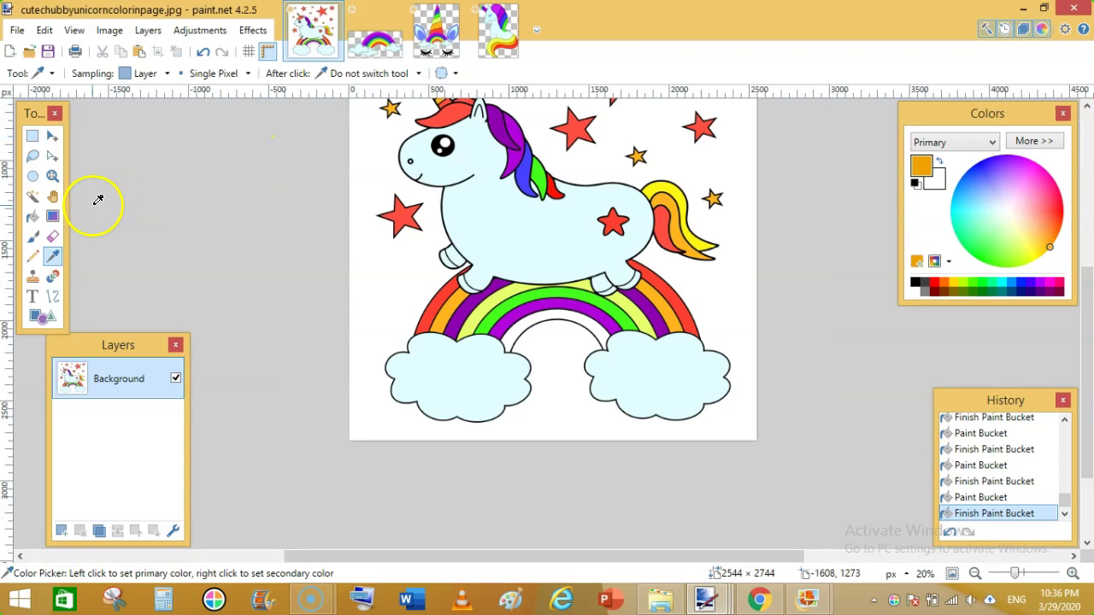
{"action": "left_click", "coordinate": [33, 216]}
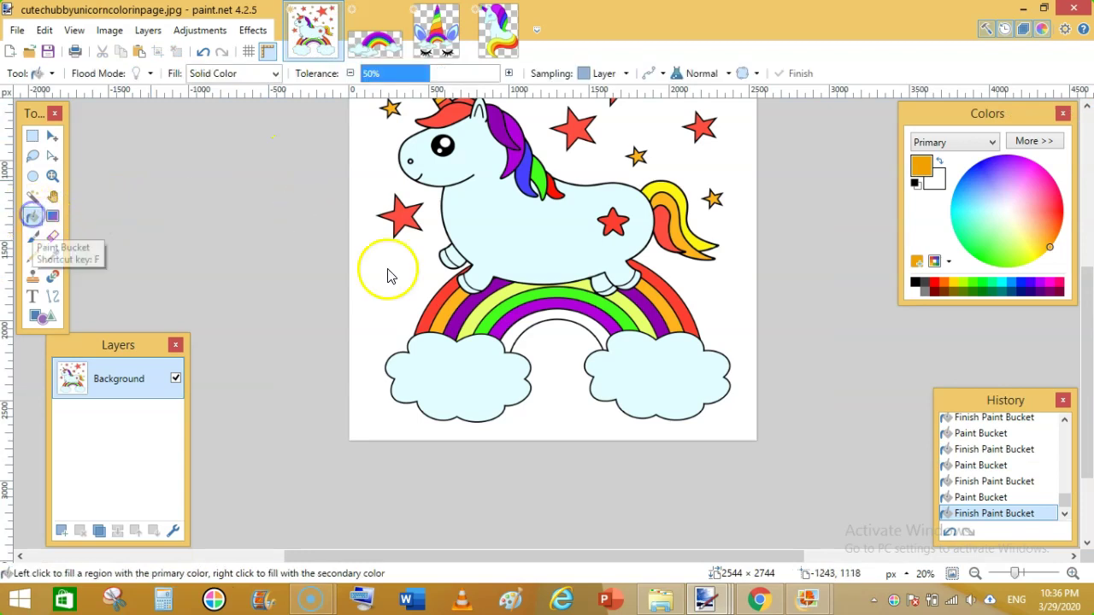
{"action": "left_click", "coordinate": [518, 308]}
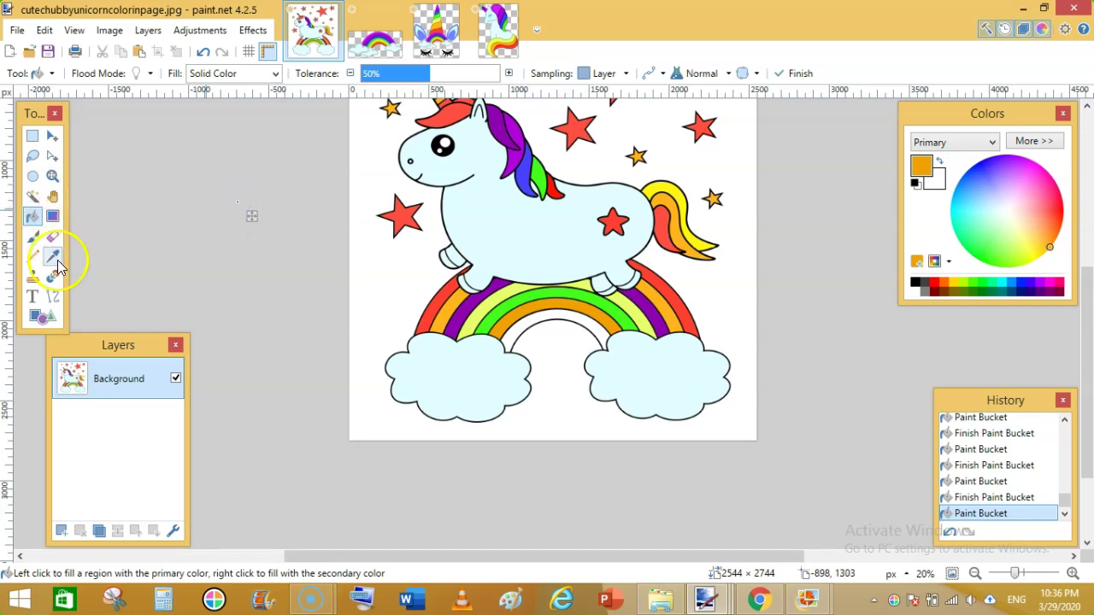
Sample the red from the rainbow clipart and fill the coloring page's innermost rainbow band with it.
{"action": "left_click", "coordinate": [376, 43]}
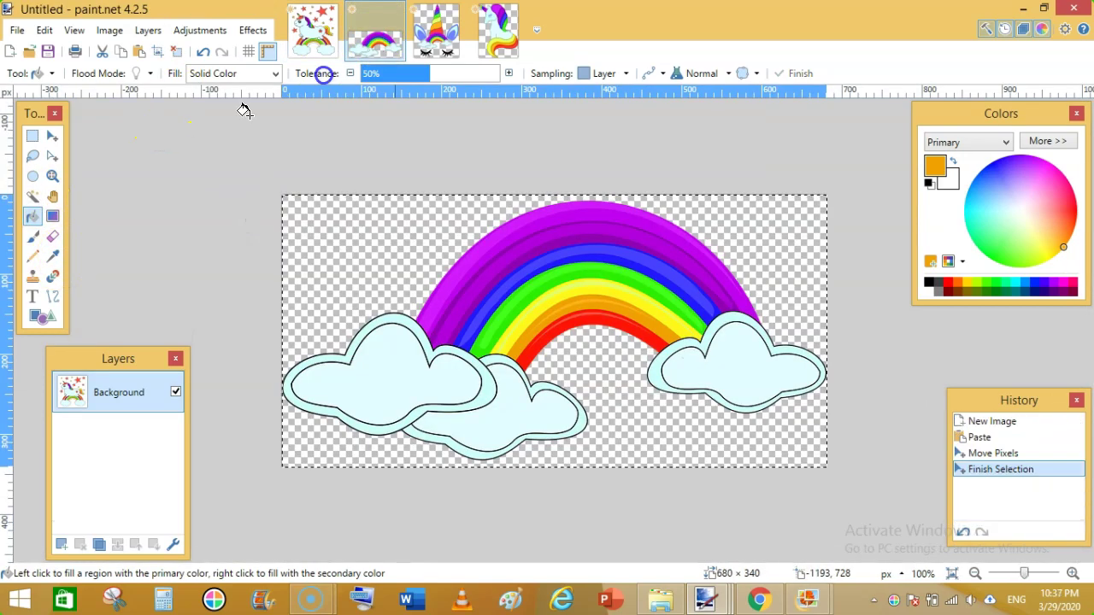
{"action": "left_click", "coordinate": [52, 256]}
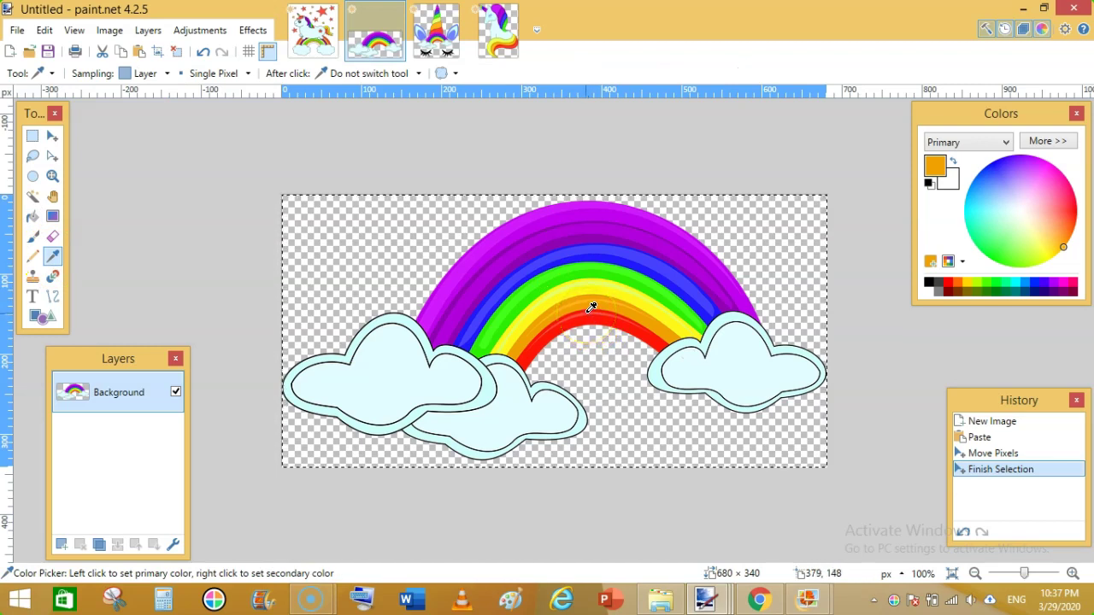
{"action": "left_click", "coordinate": [587, 318]}
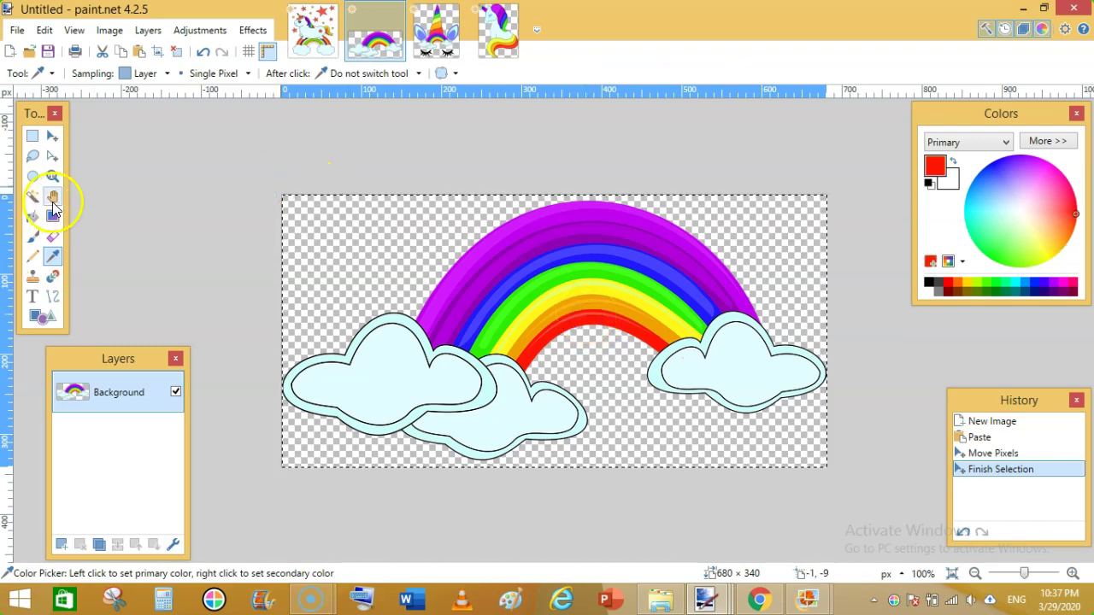
{"action": "left_click", "coordinate": [313, 30]}
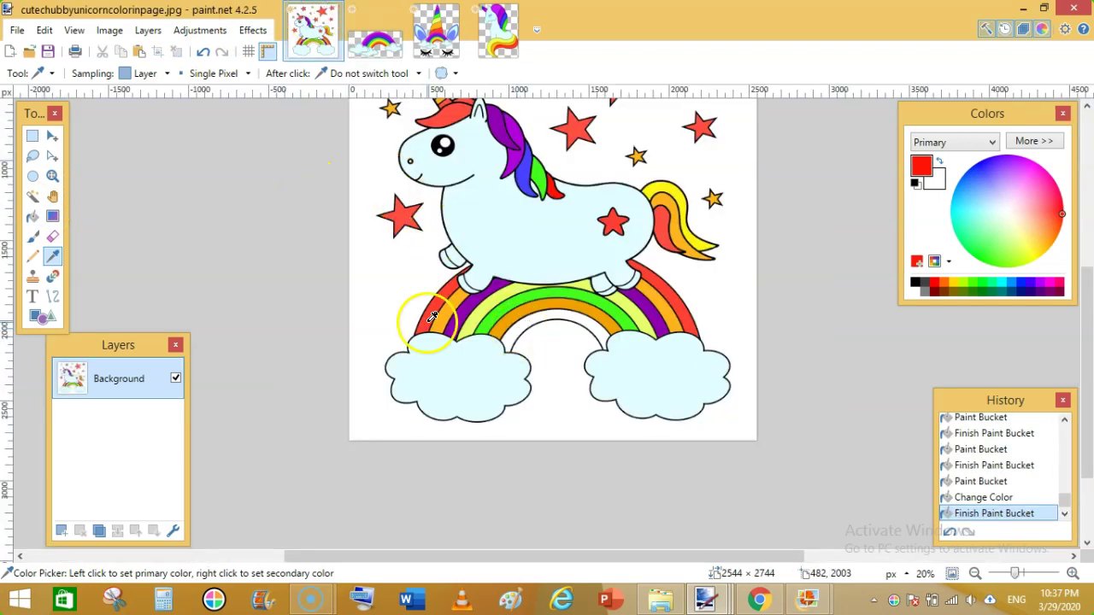
{"action": "key", "text": "f"}
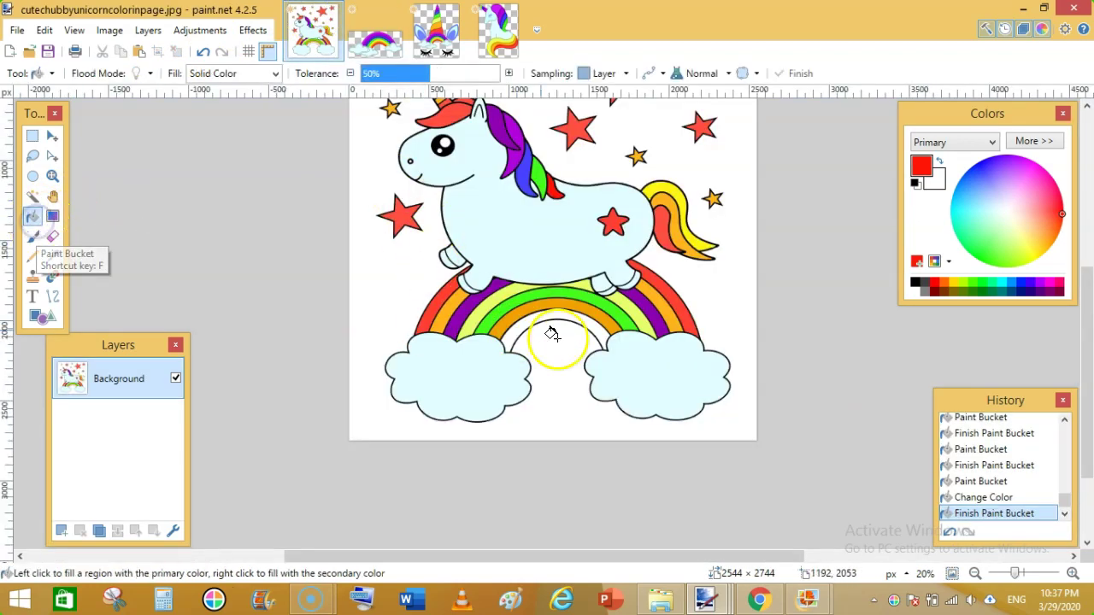
{"action": "left_click", "coordinate": [547, 314]}
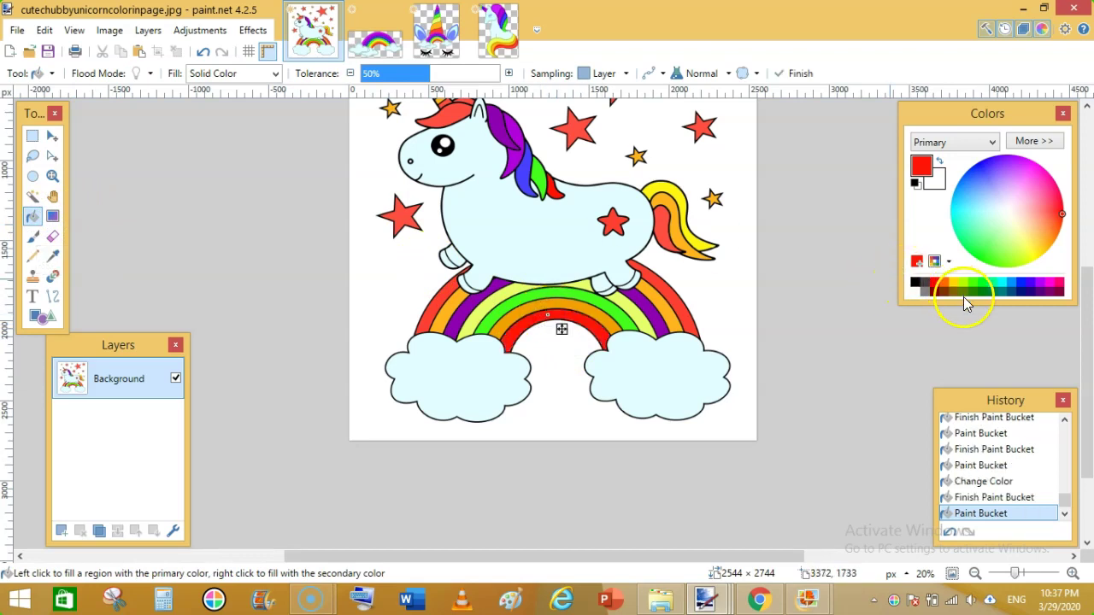
Refill the innermost rainbow band with the dark orange from the color palette.
{"action": "left_click", "coordinate": [945, 285]}
{"action": "left_click", "coordinate": [578, 321]}
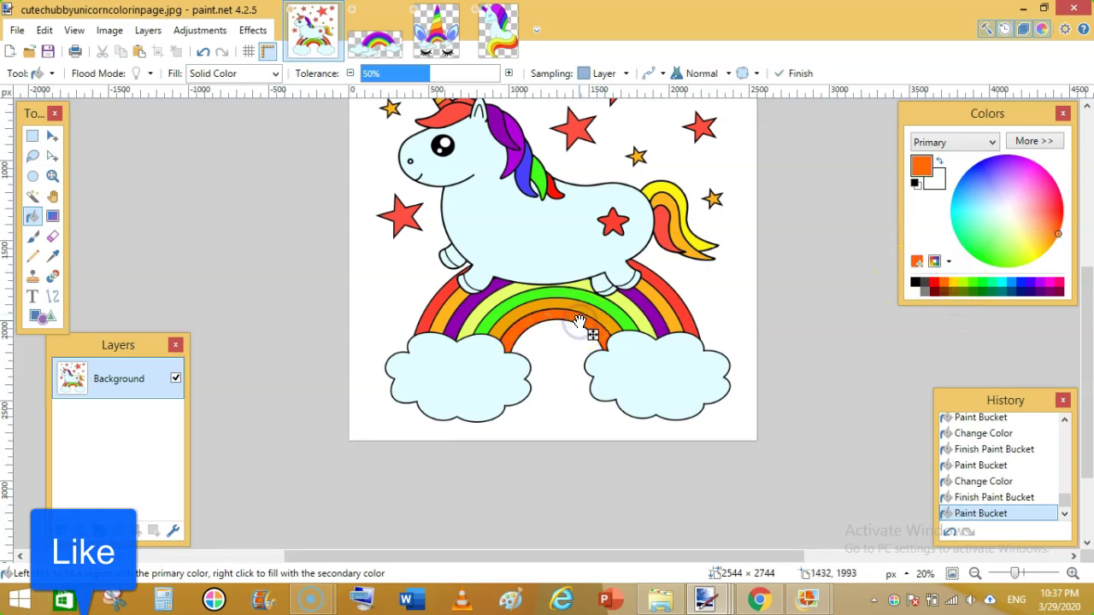
{"action": "left_click_drag", "start_coordinate": [1088, 330], "coordinate": [1088, 282]}
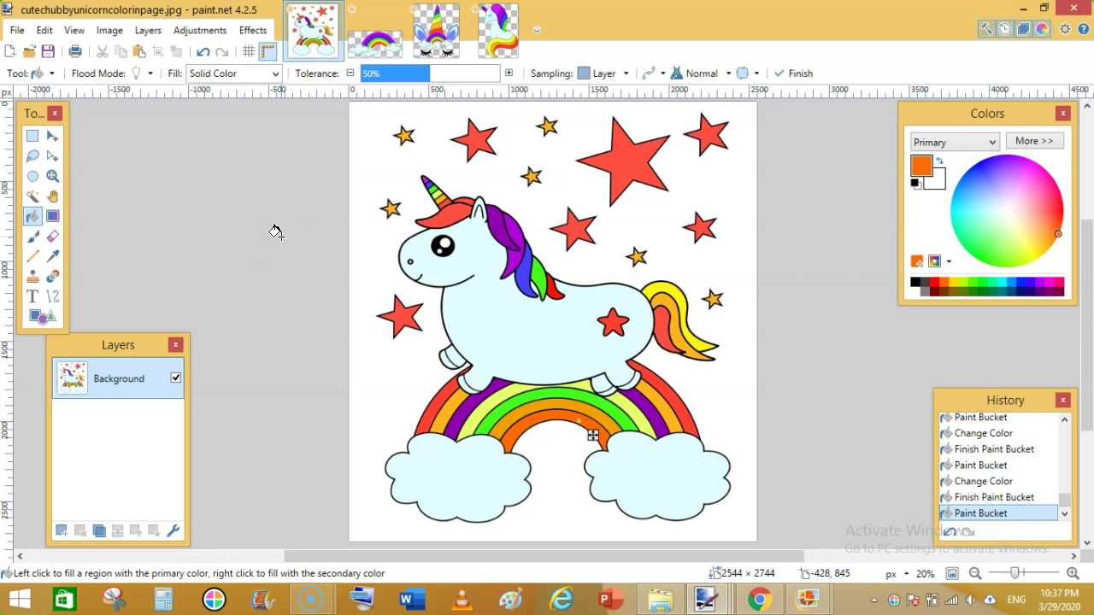
{"action": "left_click", "coordinate": [104, 137]}
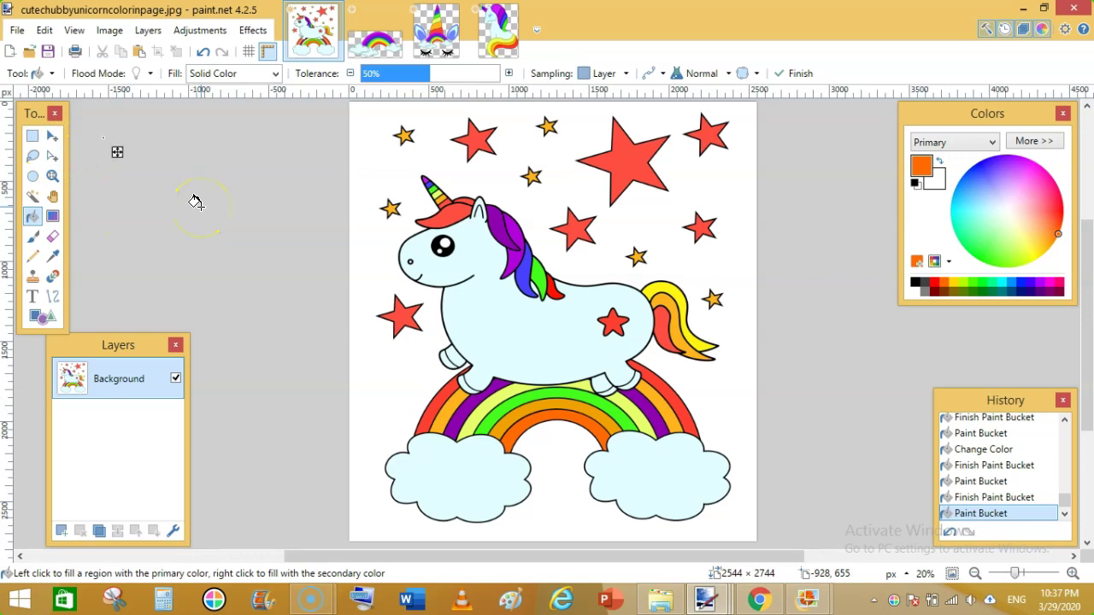
Select the white background around the unicorn with the Magic Wand at 50% tolerance and erase it.
{"action": "left_click", "coordinate": [32, 198]}
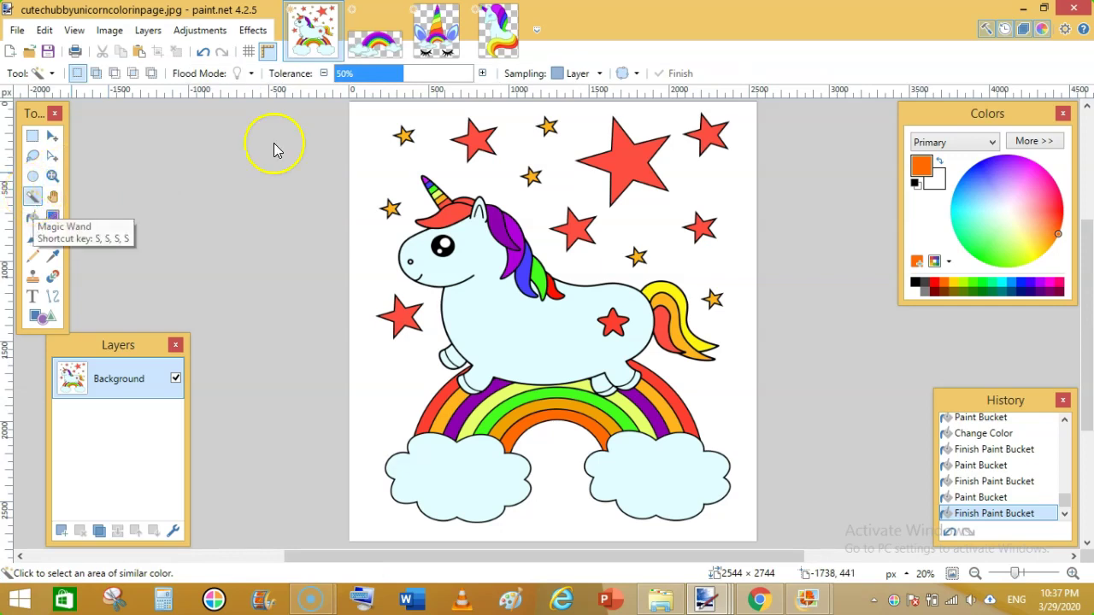
{"action": "left_click", "coordinate": [364, 139]}
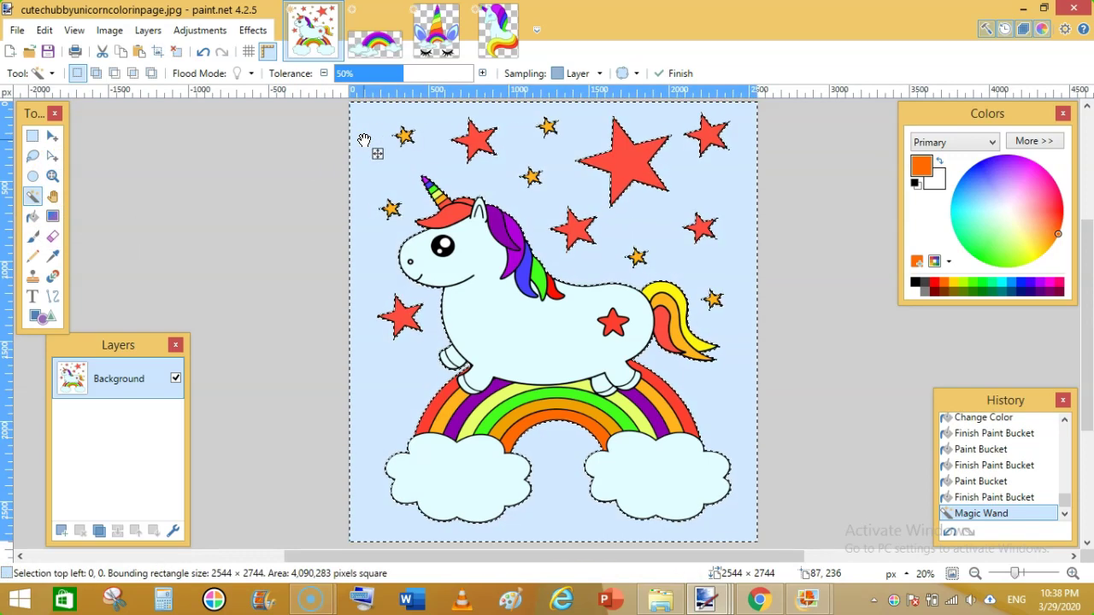
{"action": "key", "text": "Delete"}
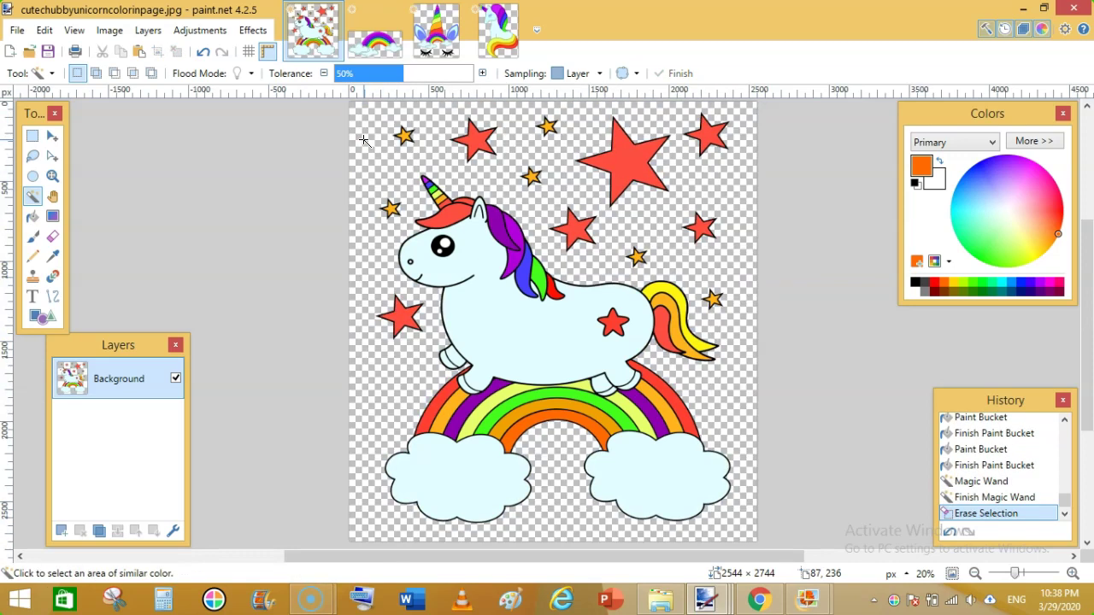
Save the colored page as a PNG named "unicorn new" in the Unicorns folder with auto-detected bit depth.
{"action": "left_click", "coordinate": [17, 30]}
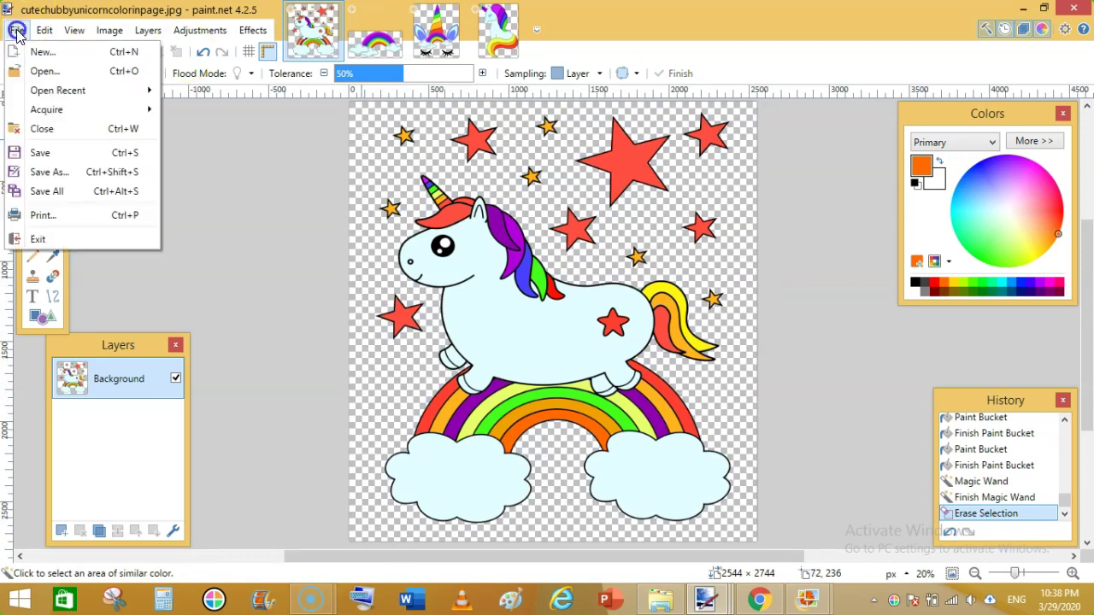
{"action": "left_click", "coordinate": [66, 178]}
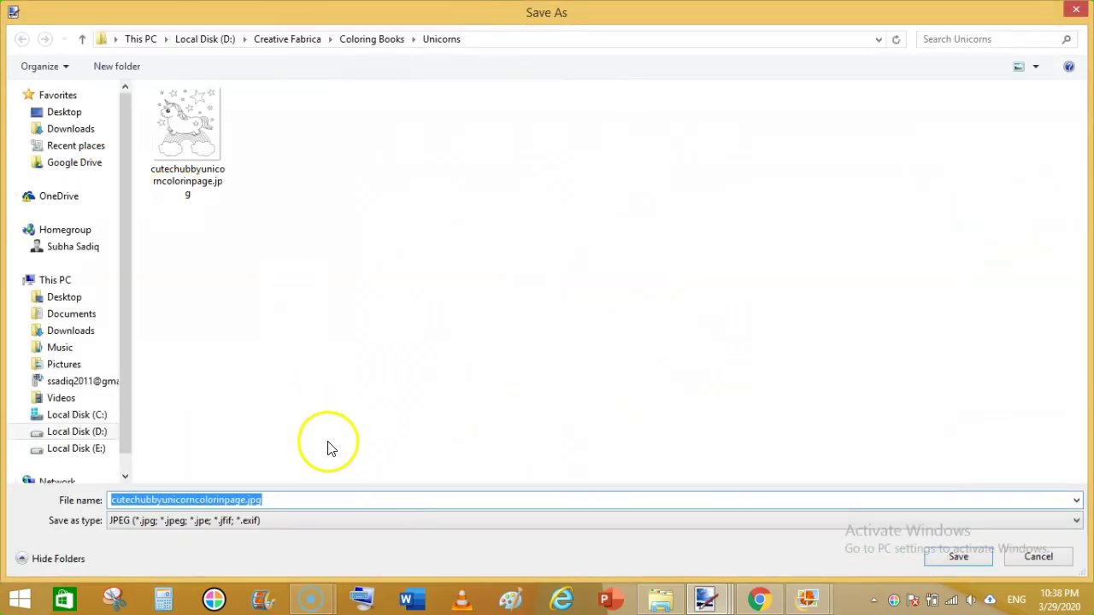
{"action": "left_click", "coordinate": [310, 501]}
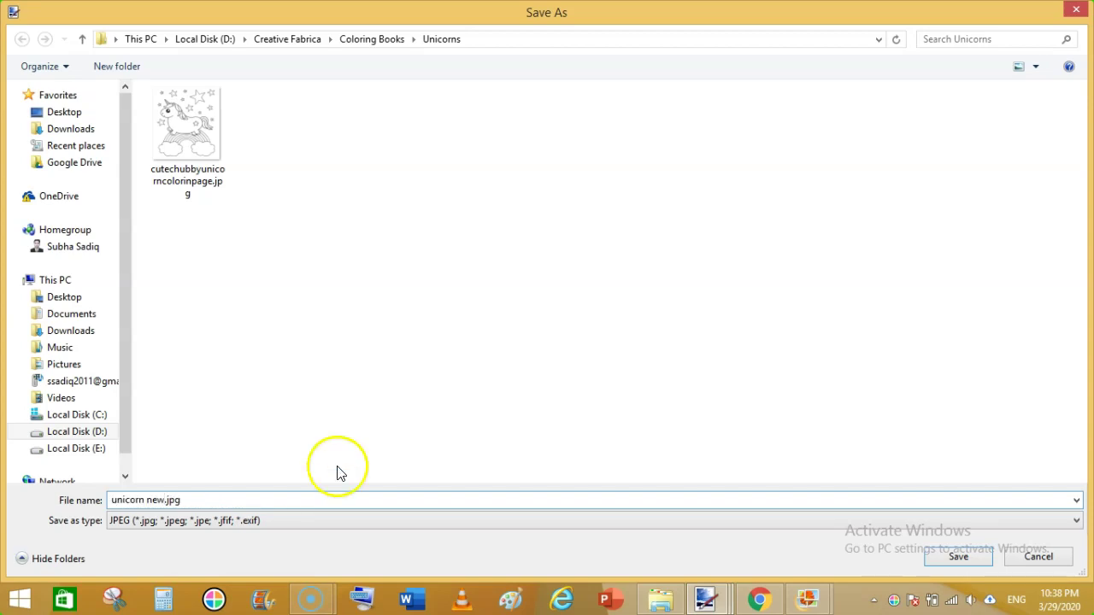
{"action": "left_click", "coordinate": [558, 519]}
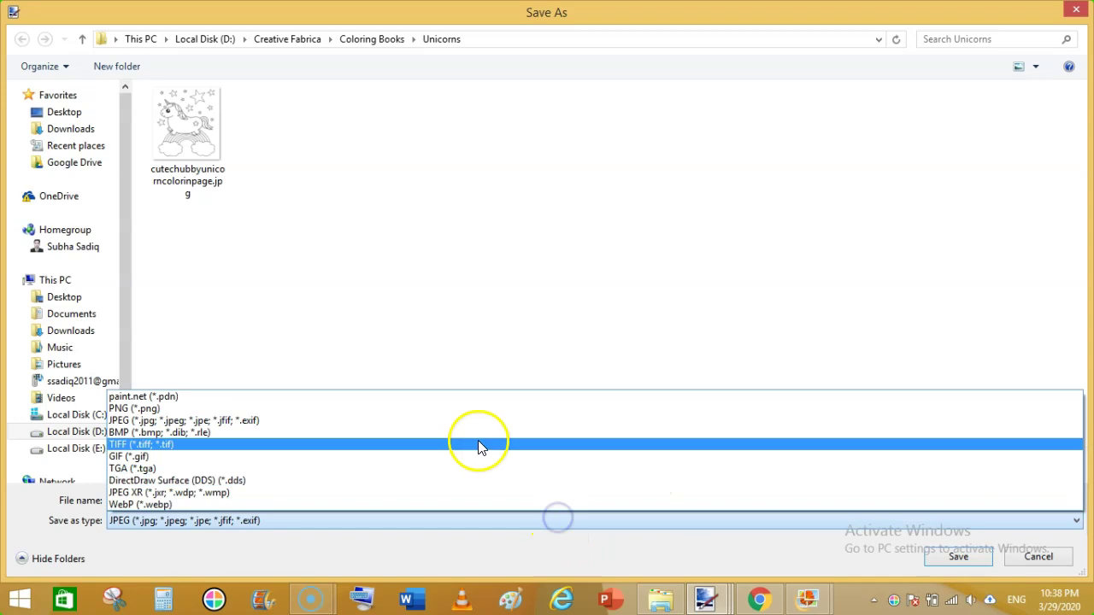
{"action": "left_click", "coordinate": [453, 408]}
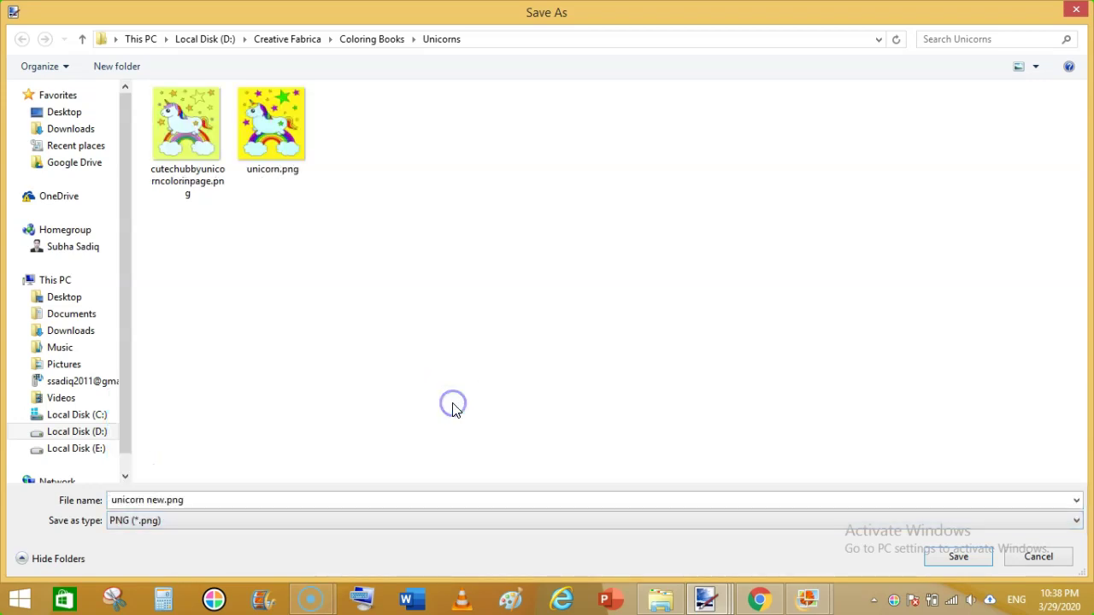
{"action": "left_click", "coordinate": [954, 556]}
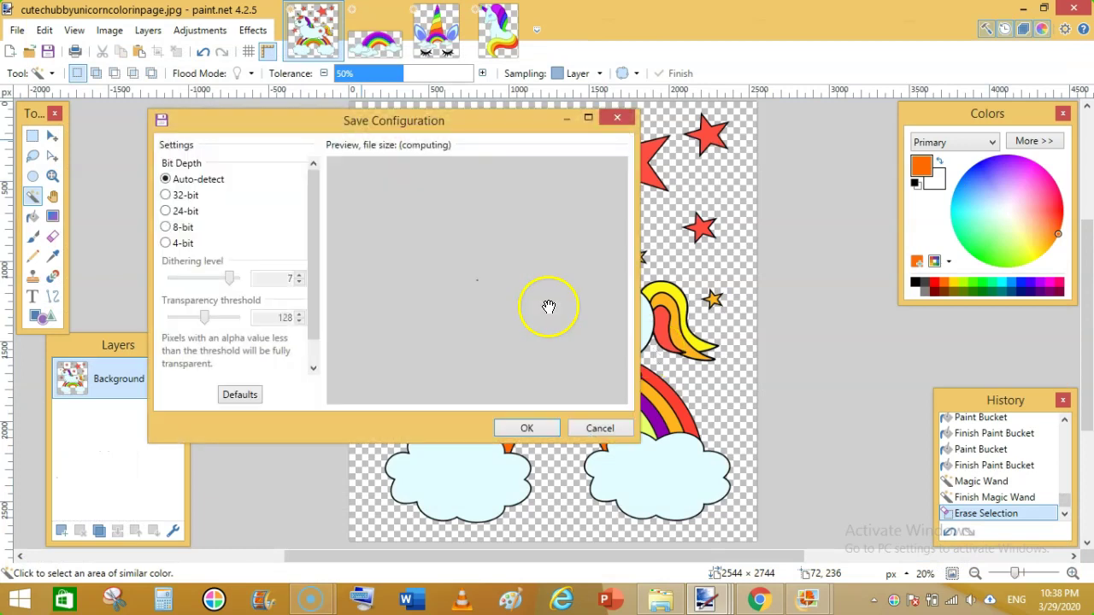
{"action": "left_click", "coordinate": [528, 430]}
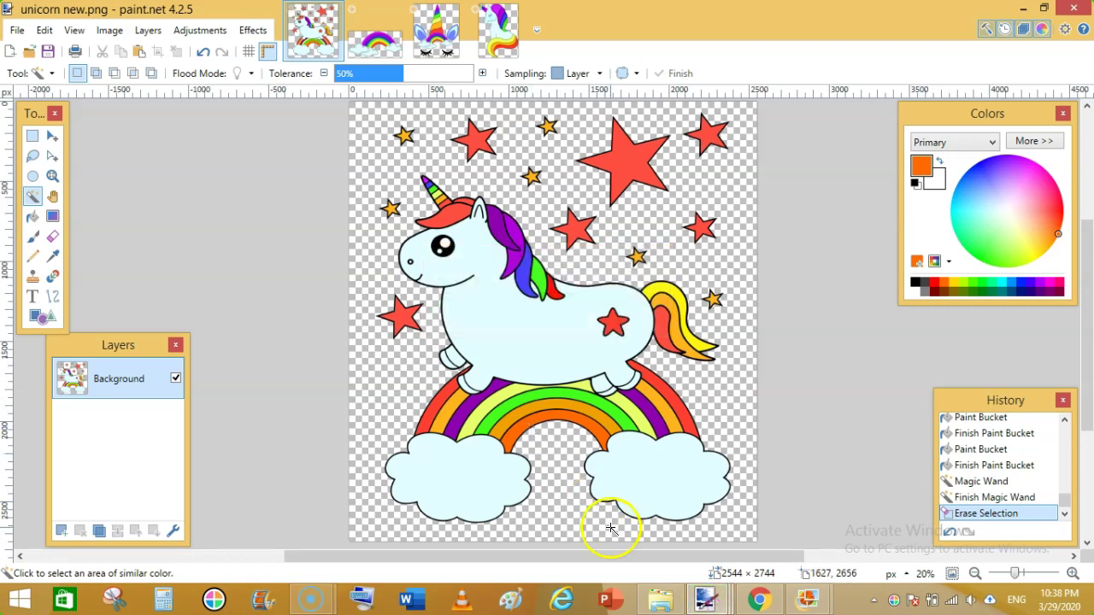
Switch to File Explorer and preview unicorn new.png from the Unicorns folder.
{"action": "left_click", "coordinate": [659, 600]}
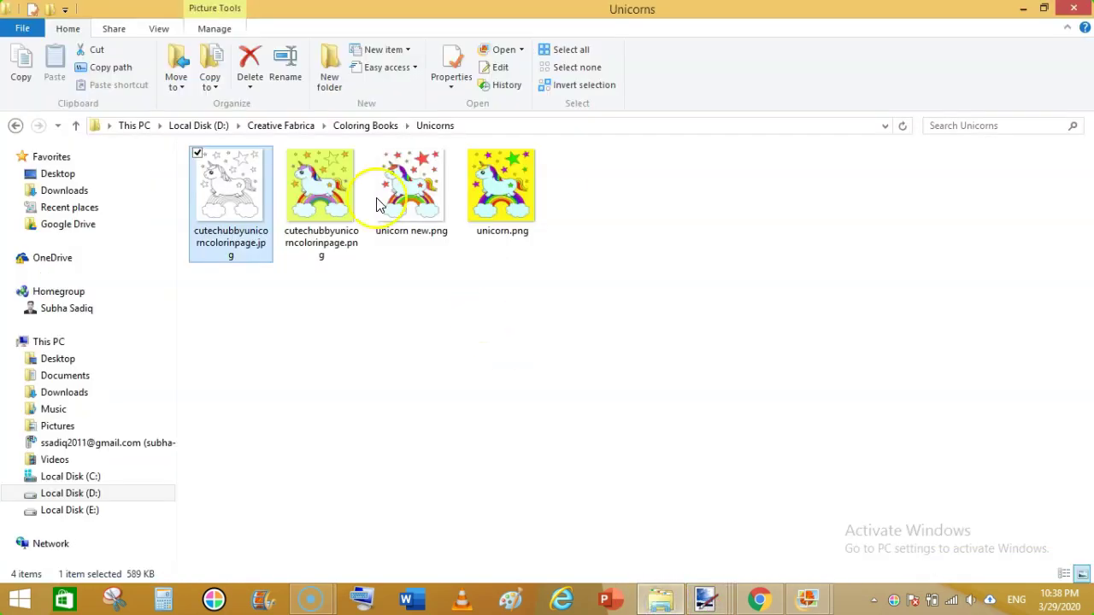
{"action": "left_click", "coordinate": [403, 195]}
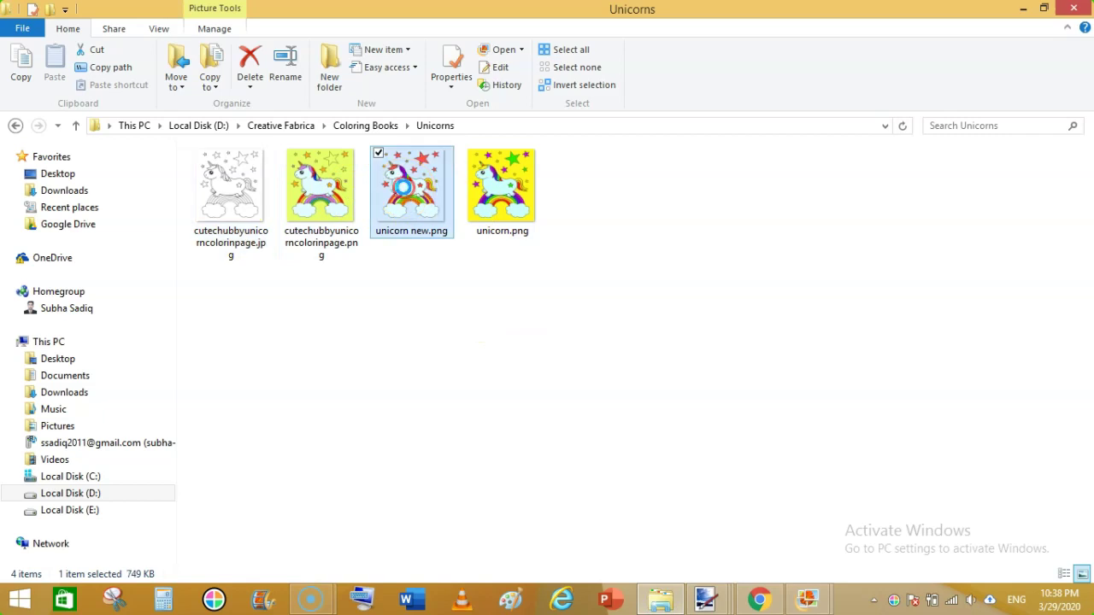
{"action": "right_click", "coordinate": [403, 195]}
{"action": "left_click", "coordinate": [460, 129]}
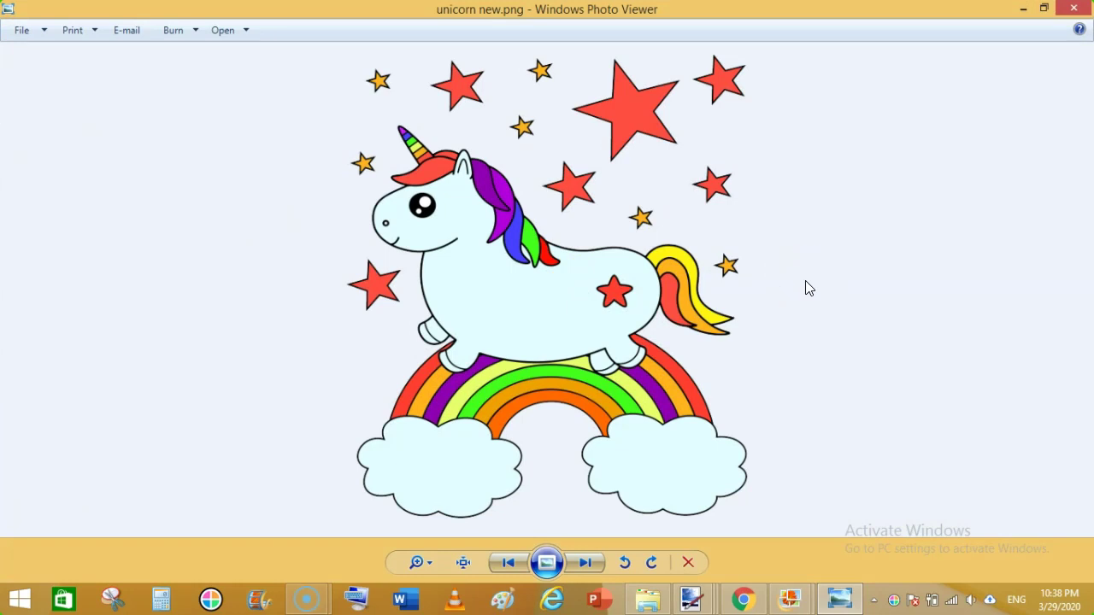
Switch back to paint.net, close the three untitled clipart images without saving them and exit the program.
{"action": "left_click", "coordinate": [691, 601]}
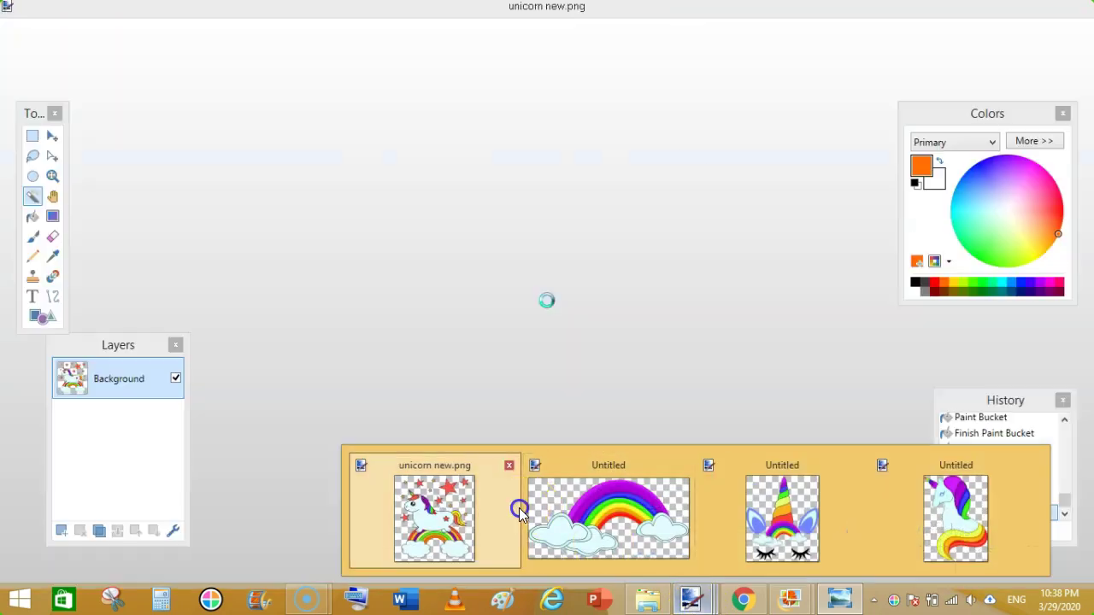
{"action": "left_click", "coordinate": [519, 508]}
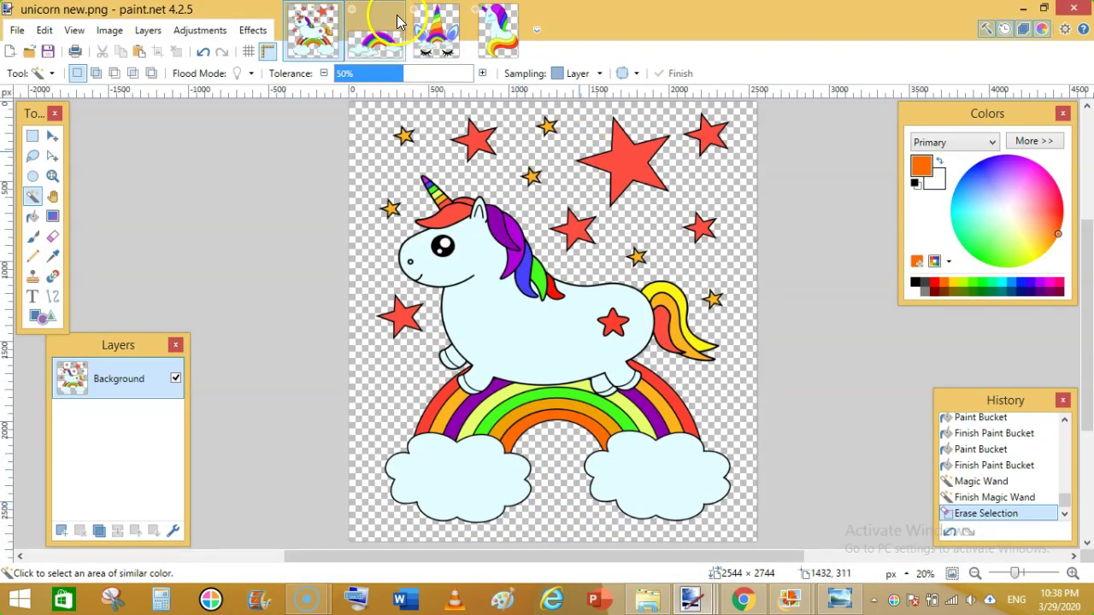
{"action": "left_click", "coordinate": [352, 16]}
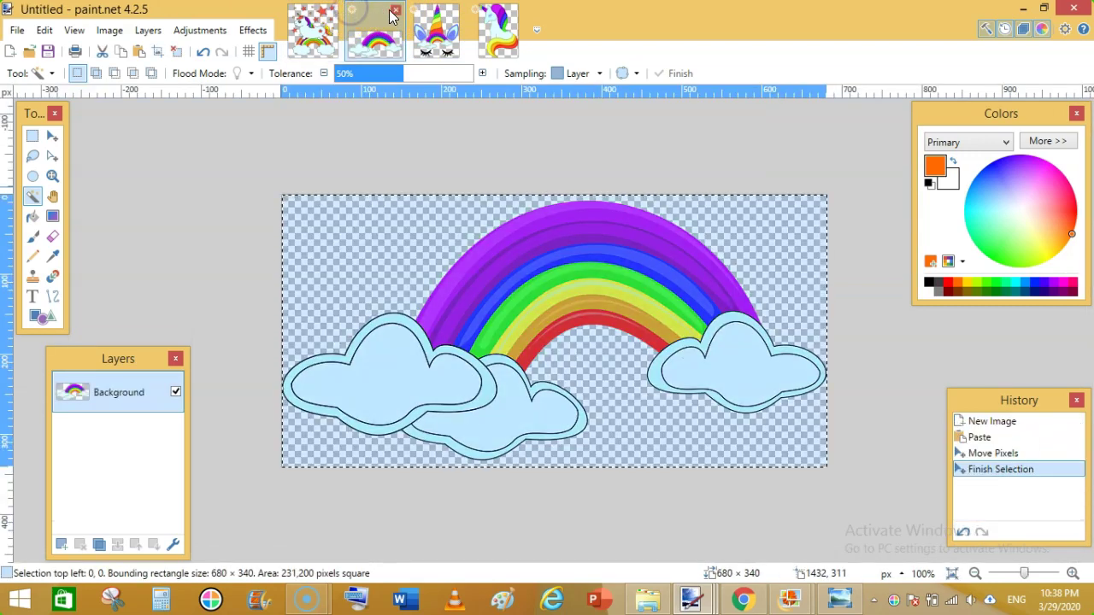
{"action": "left_click", "coordinate": [395, 11]}
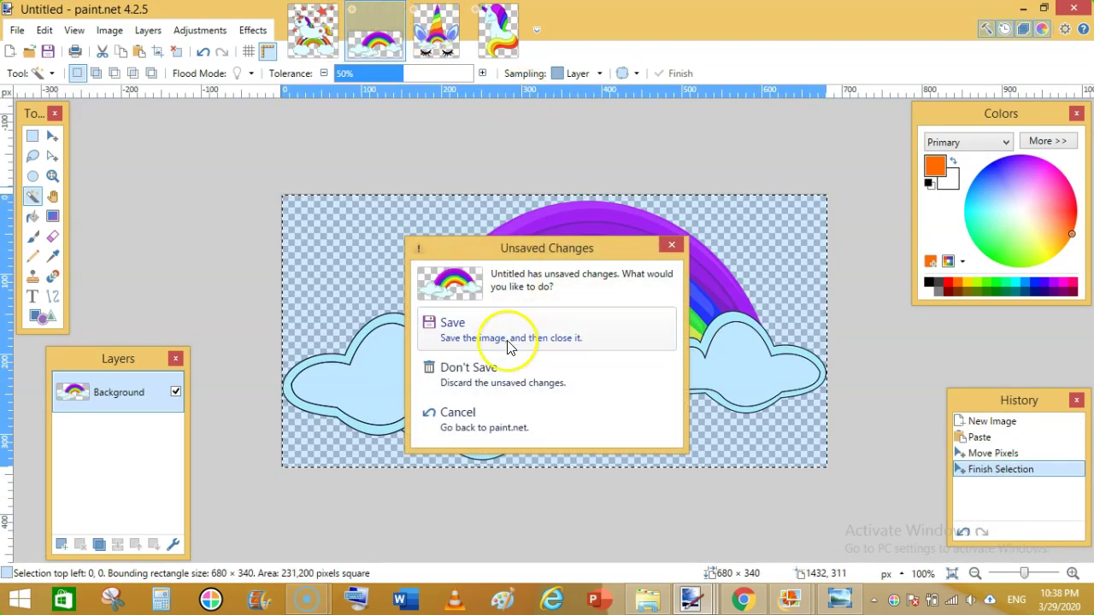
{"action": "left_click", "coordinate": [487, 368]}
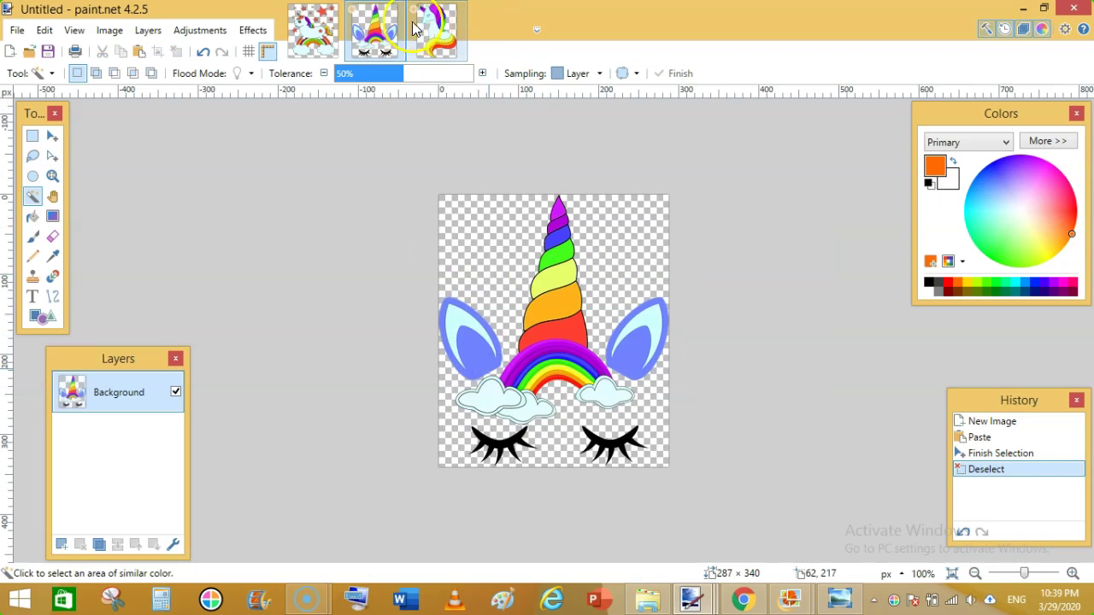
{"action": "left_click", "coordinate": [394, 12]}
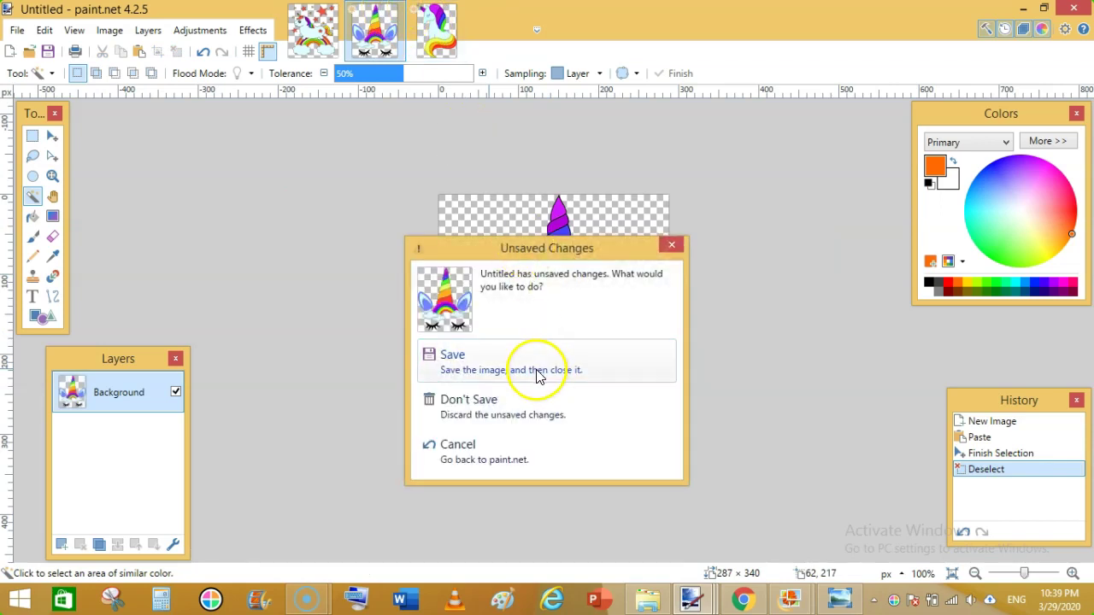
{"action": "left_click", "coordinate": [519, 398]}
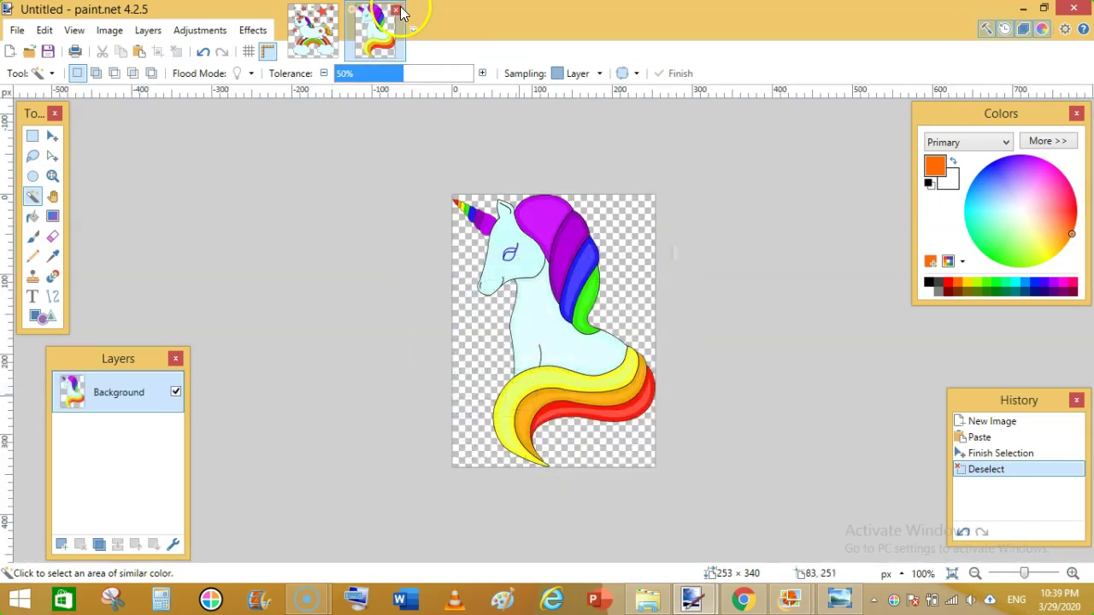
{"action": "left_click", "coordinate": [396, 11]}
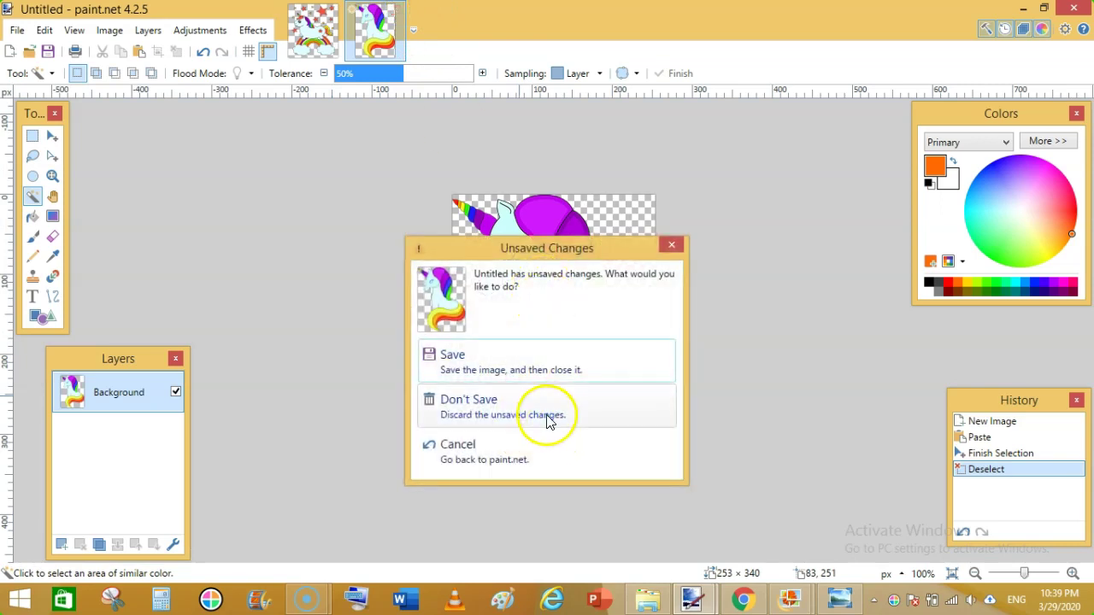
{"action": "left_click", "coordinate": [547, 416]}
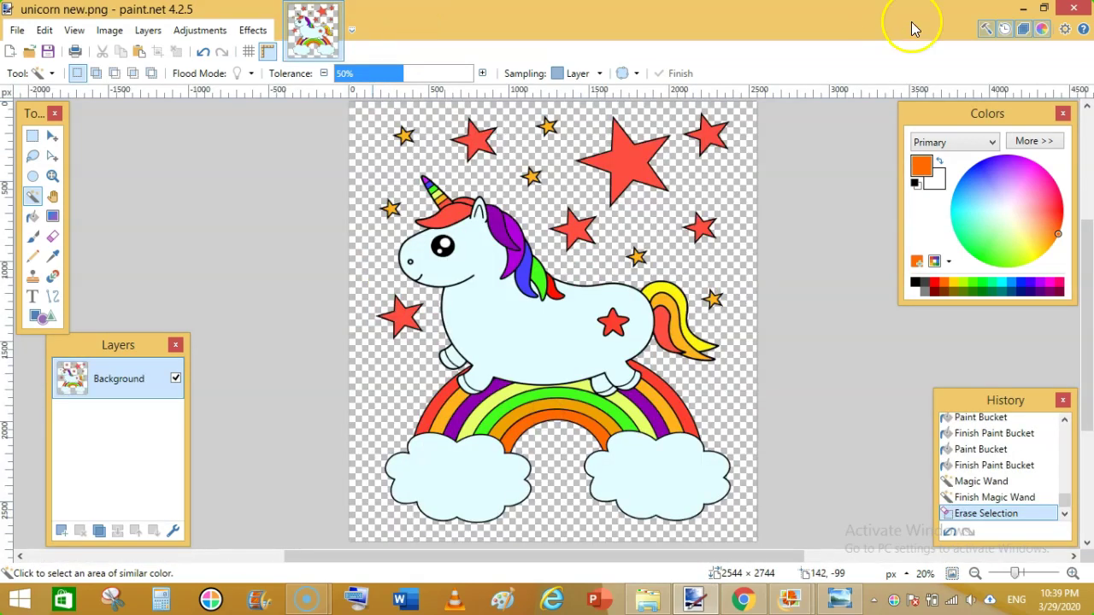
{"action": "left_click", "coordinate": [1067, 11]}
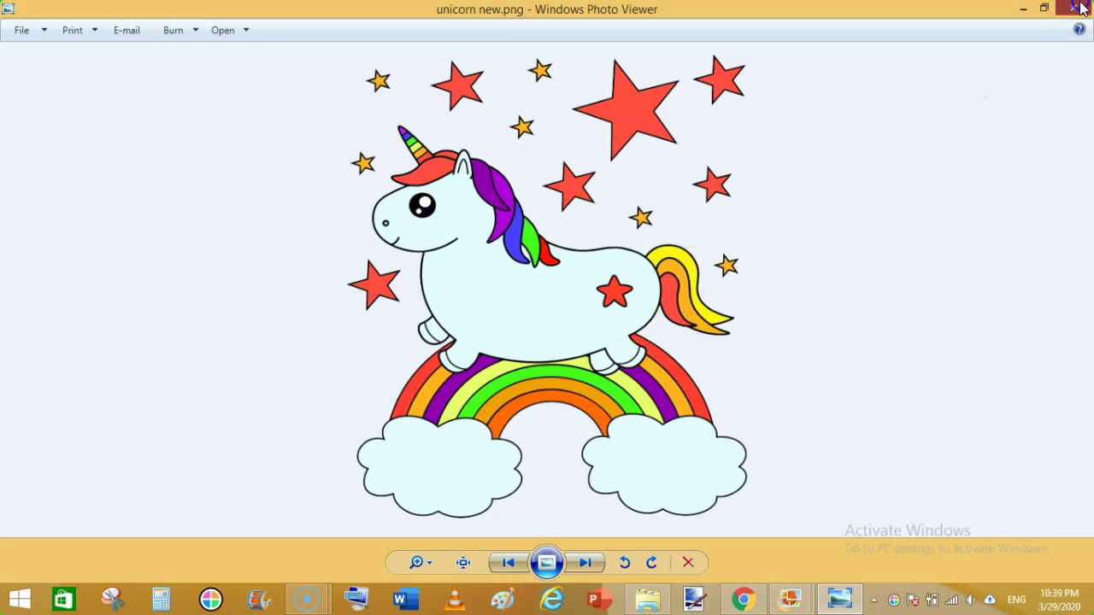
Close the open image preview and preview unicorn new.png again from the Unicorns folder.
{"action": "left_click", "coordinate": [1082, 8]}
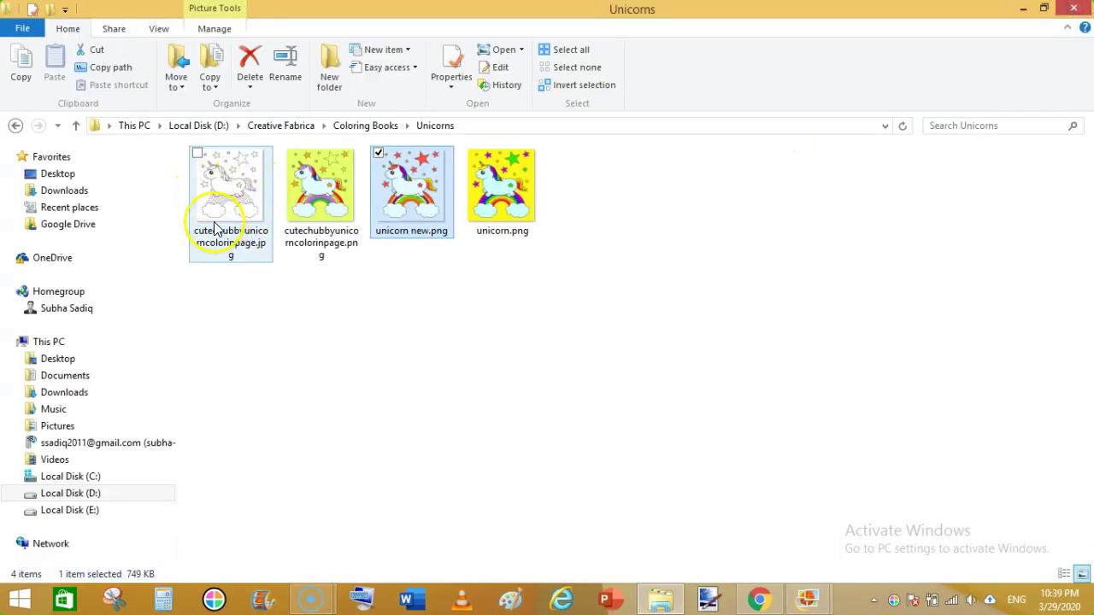
{"action": "right_click", "coordinate": [423, 195]}
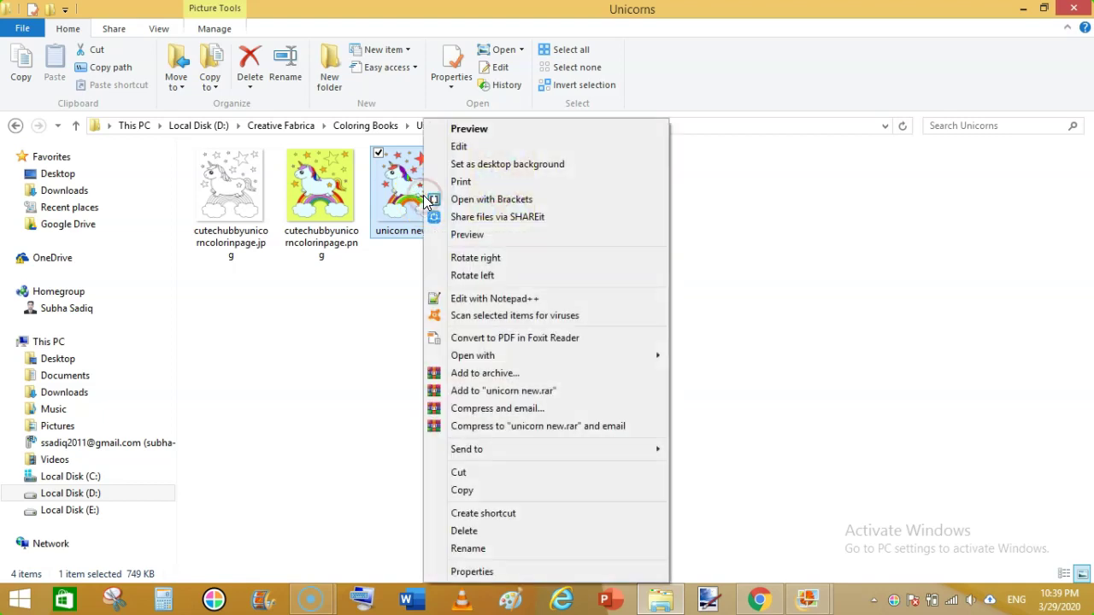
{"action": "left_click", "coordinate": [493, 130]}
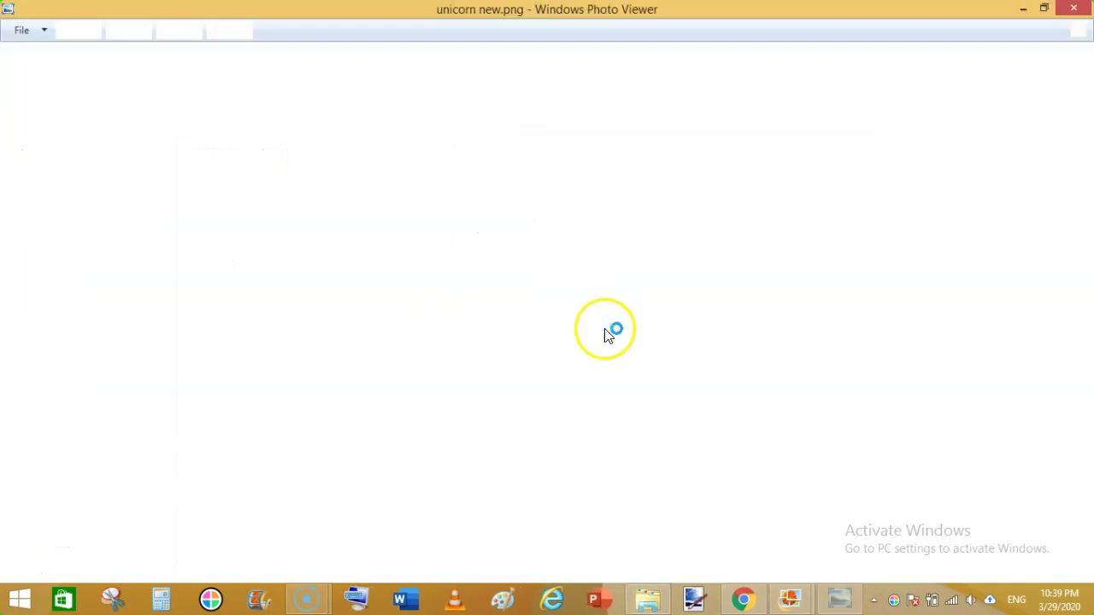
Close the image preview, switch to the COVER UNICORN CB design in Canva in Chrome and duplicate page 1.
{"action": "left_click", "coordinate": [1073, 11]}
{"action": "left_click", "coordinate": [761, 601]}
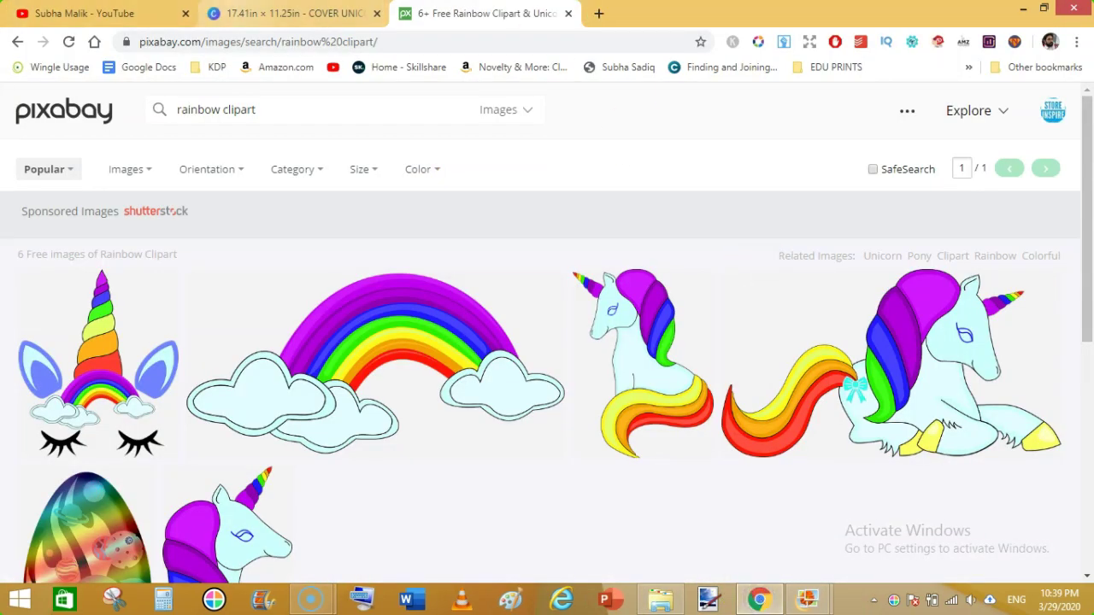
{"action": "left_click", "coordinate": [286, 13]}
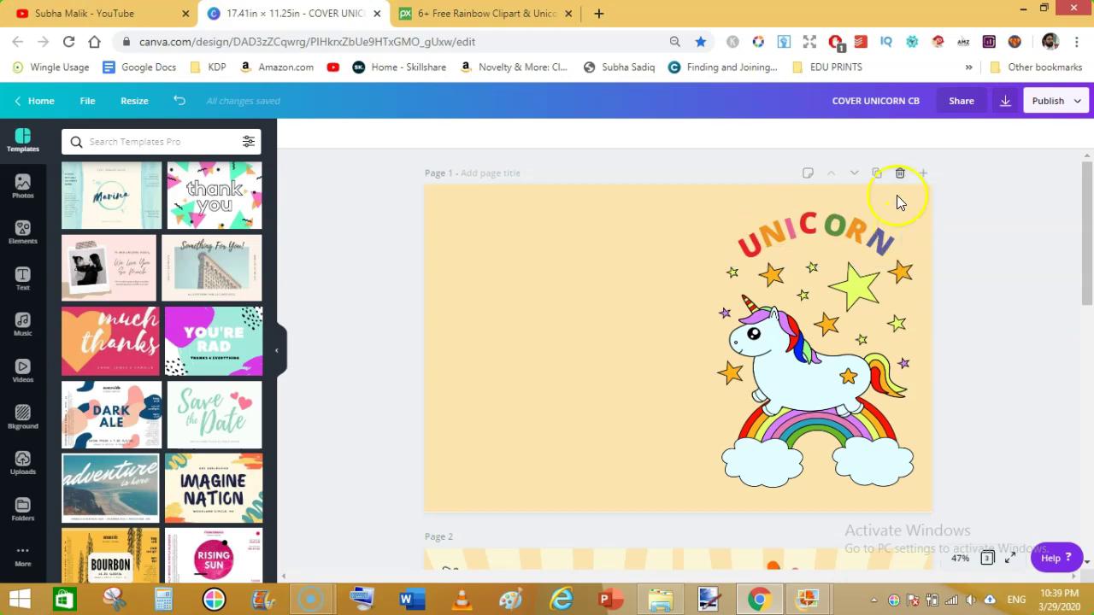
{"action": "left_click", "coordinate": [878, 175]}
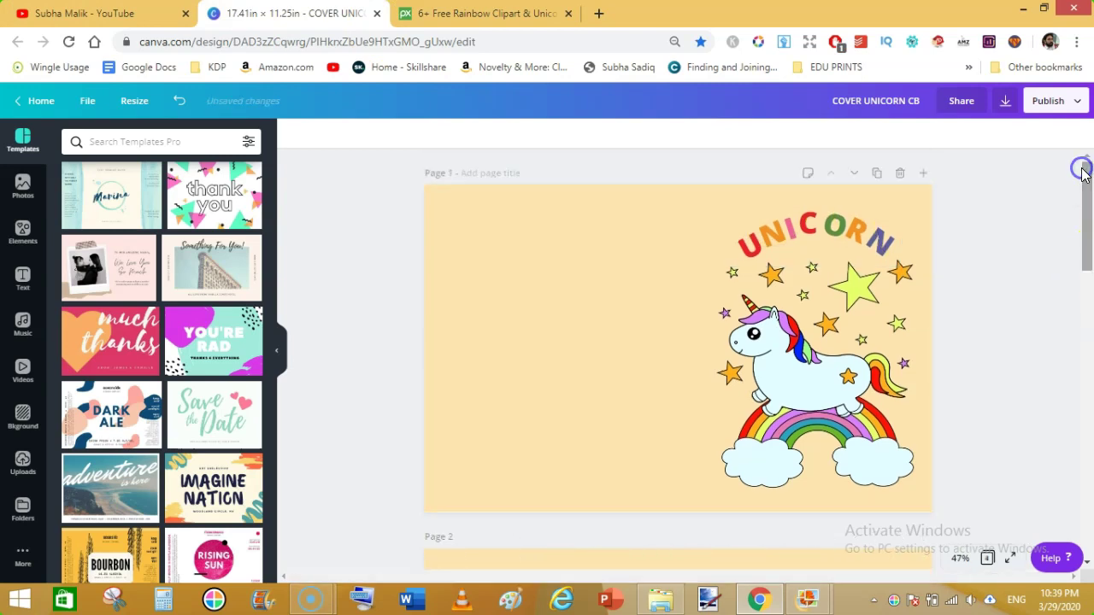
Replace the unicorn illustration on page 1 with unicorn new.png, uploaded from the Unicorns folder in File Explorer.
{"action": "left_click", "coordinate": [834, 395]}
{"action": "key", "text": "Delete"}
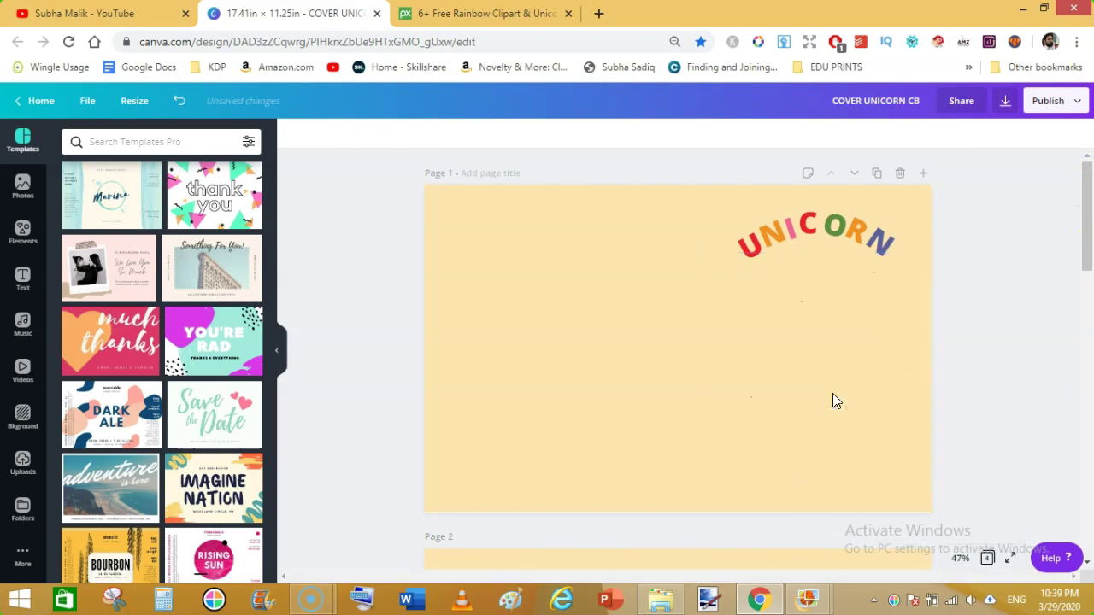
{"action": "left_click", "coordinate": [660, 599]}
{"action": "left_click_drag", "start_coordinate": [412, 192], "coordinate": [785, 362]}
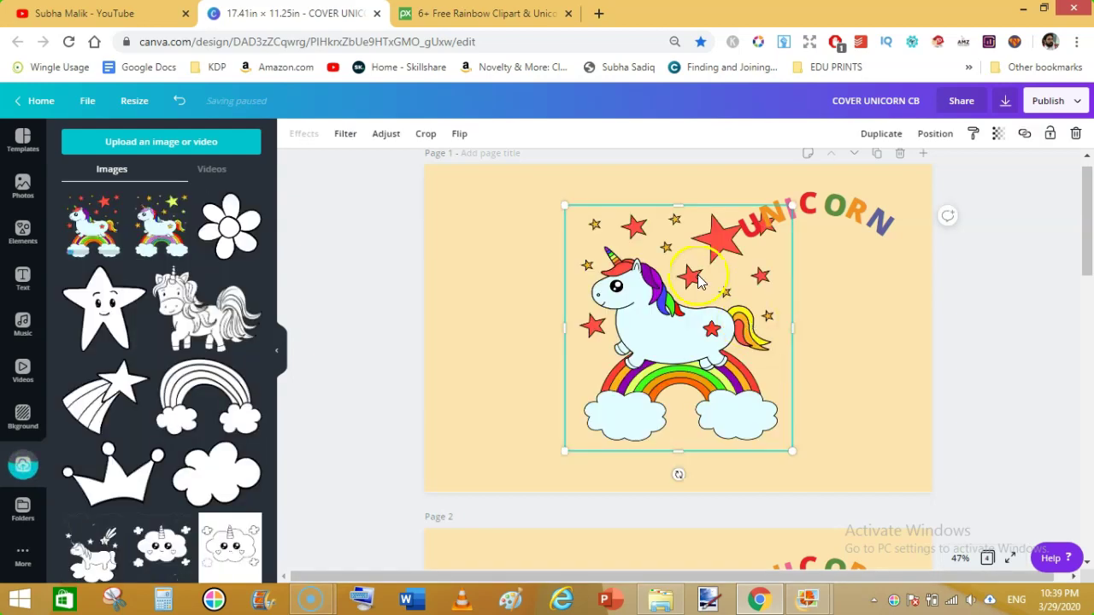
Move the new unicorn picture beneath the UNICORN title, shrink it slightly and center it under the title.
{"action": "left_click_drag", "start_coordinate": [635, 305], "coordinate": [773, 338]}
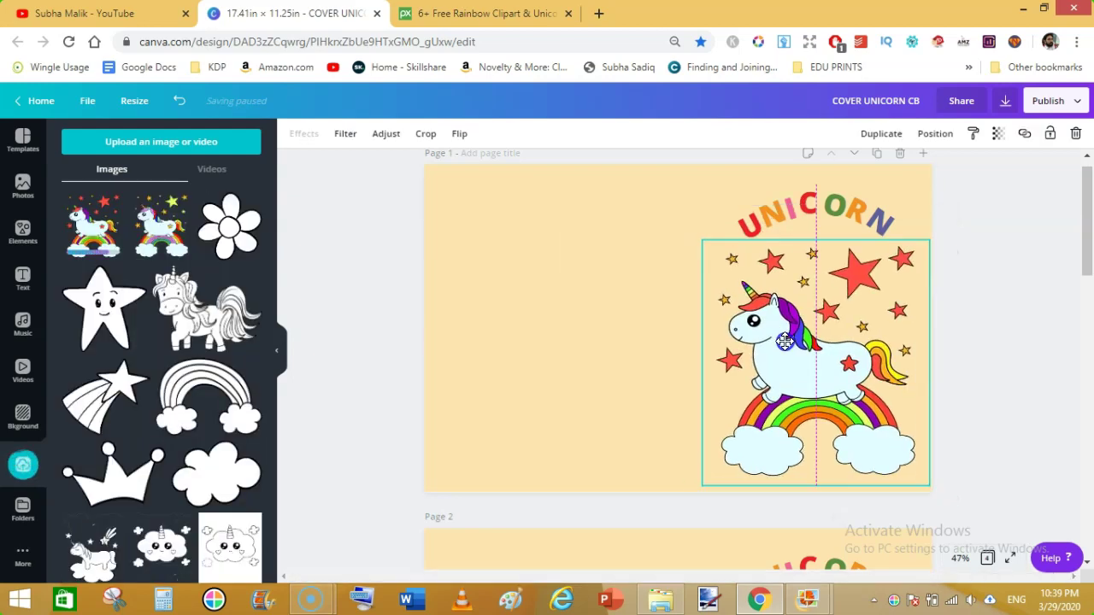
{"action": "left_click_drag", "start_coordinate": [926, 477], "coordinate": [891, 442]}
{"action": "mouse_move", "coordinate": [817, 344]}
{"action": "left_mouse_down"}
{"action": "mouse_move", "coordinate": [842, 359]}
{"action": "mouse_move", "coordinate": [799, 343]}
{"action": "left_mouse_up"}
{"action": "left_click", "coordinate": [982, 342]}
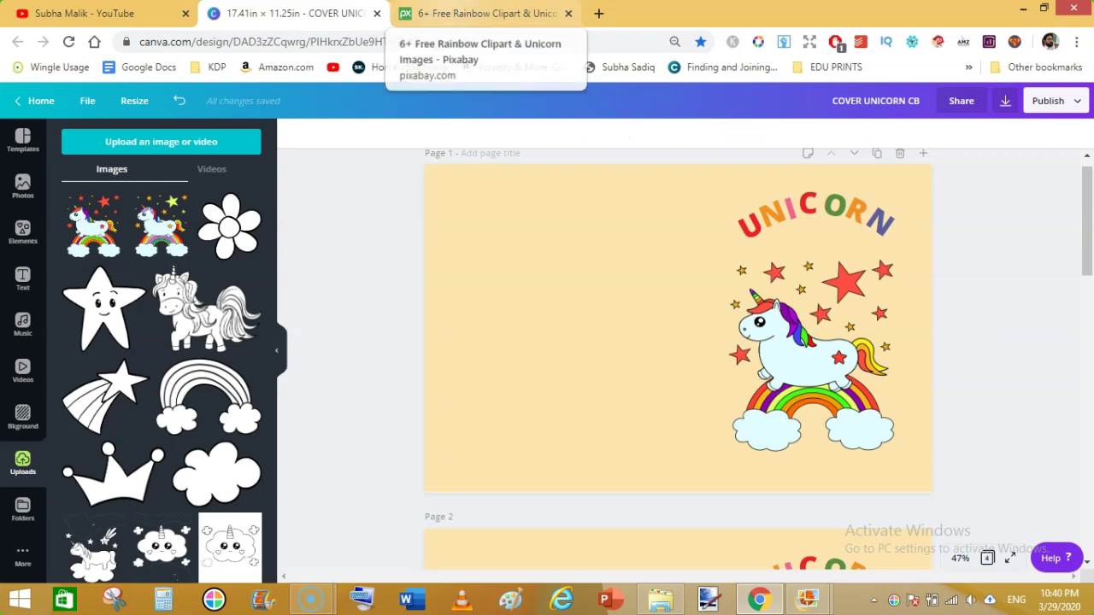
Switch to the open YouTube channel page showing its uploaded videos.
{"action": "left_click", "coordinate": [85, 13]}
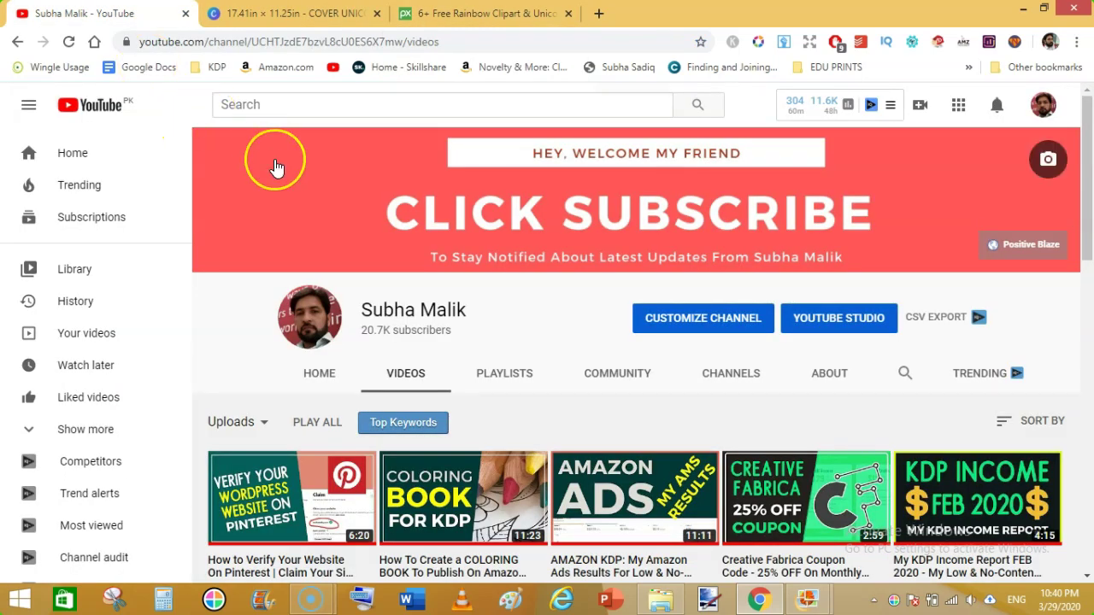